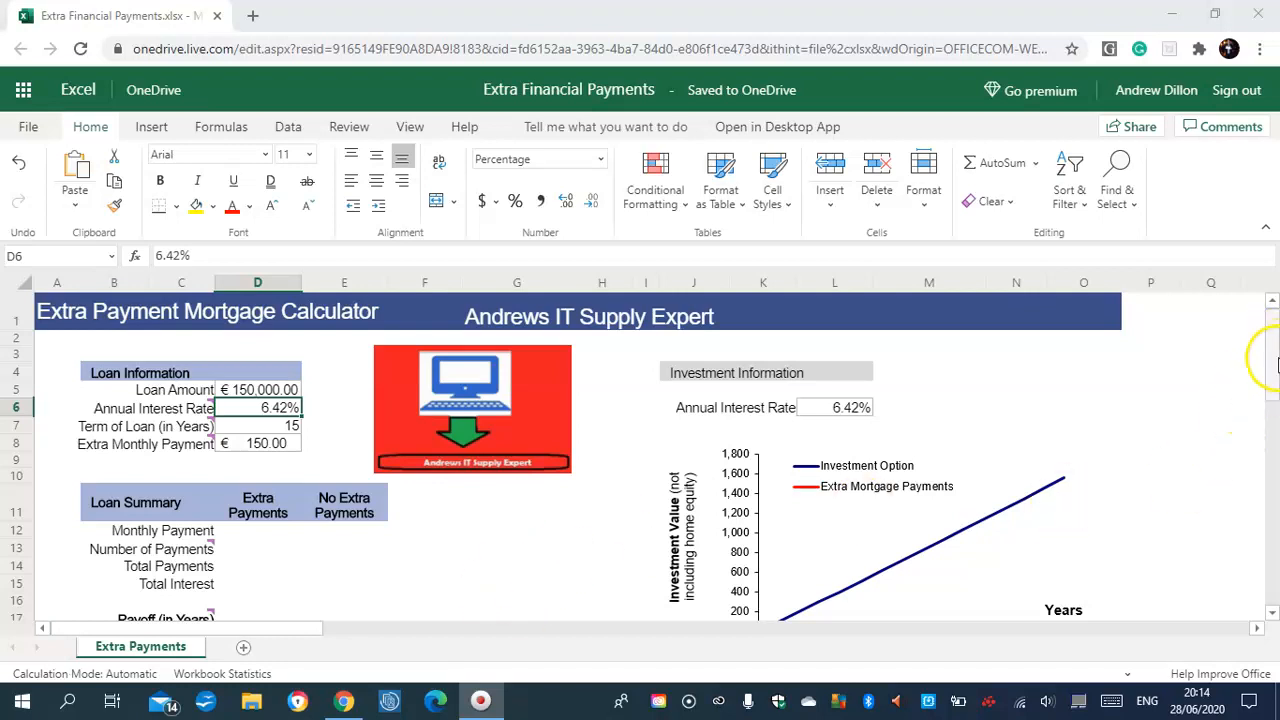
Step: Calculate the monthly payment with extra payments in cell D12 with the formula =-PMT(D6/12,D7*12,D5)+D8
{"action": "scroll", "coordinate": [1272, 362], "scroll_direction": "down", "scroll_amount": 2}
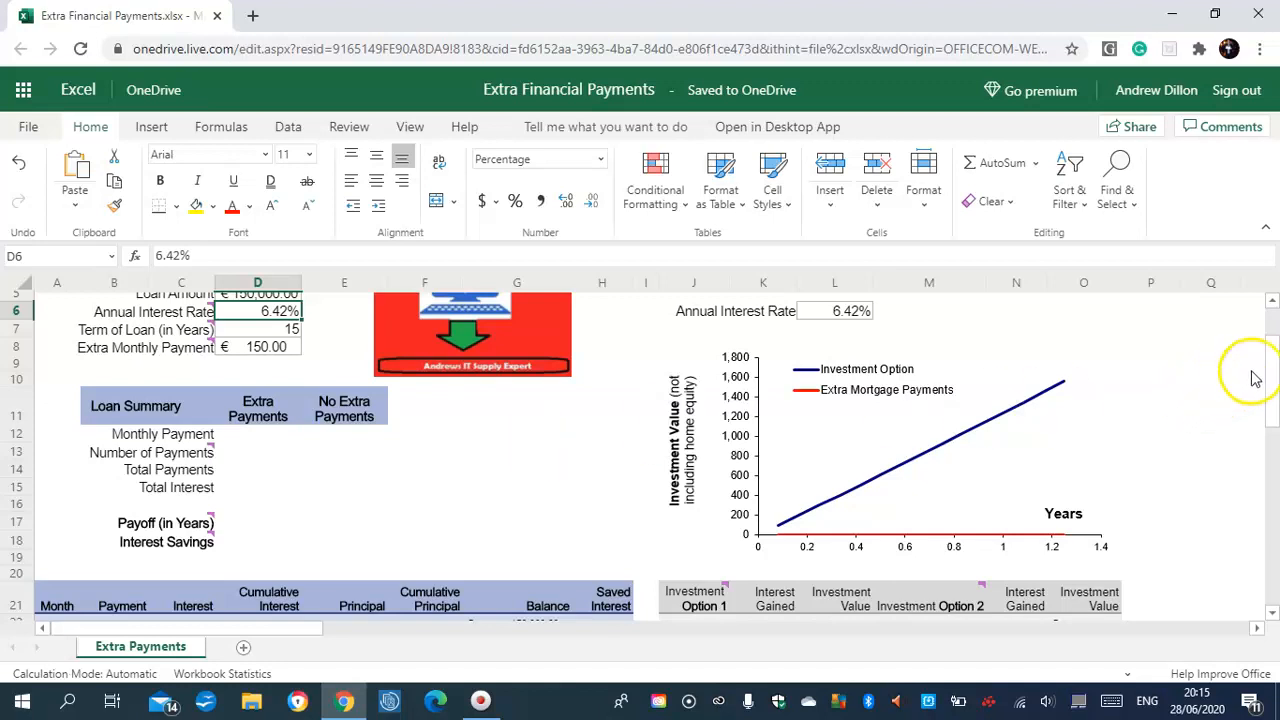
{"action": "mouse_move", "coordinate": [1274, 372]}
{"action": "left_mouse_down"}
{"action": "mouse_move", "coordinate": [1275, 401]}
{"action": "mouse_move", "coordinate": [1275, 358]}
{"action": "left_mouse_up"}
{"action": "scroll", "coordinate": [1276, 402], "scroll_direction": "down", "scroll_amount": 1}
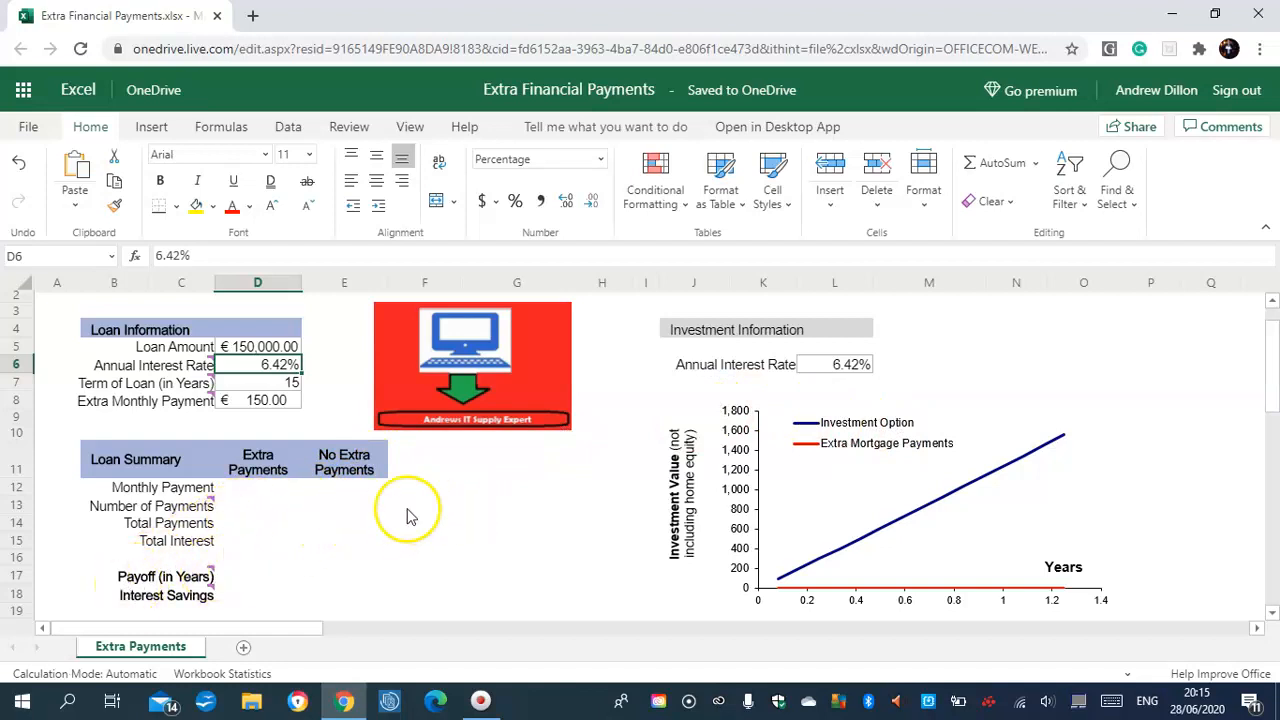
{"action": "left_click", "coordinate": [262, 498]}
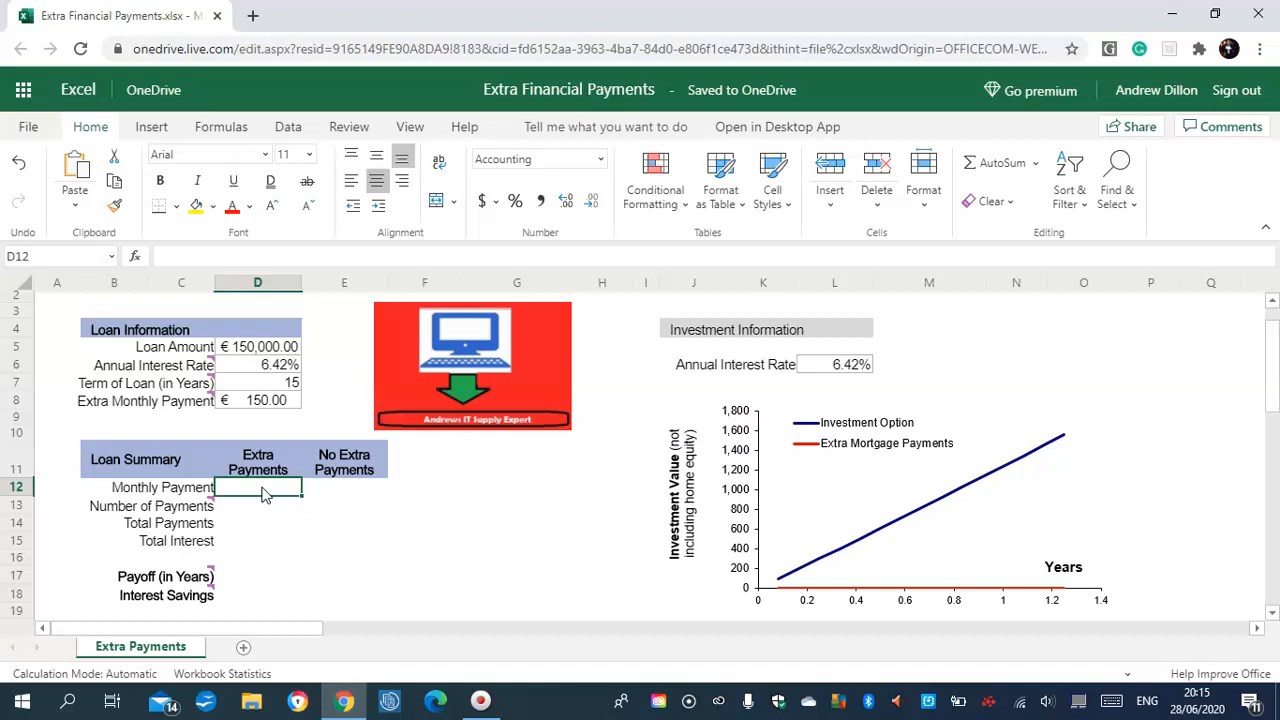
{"action": "type", "text": "=-PMT"}
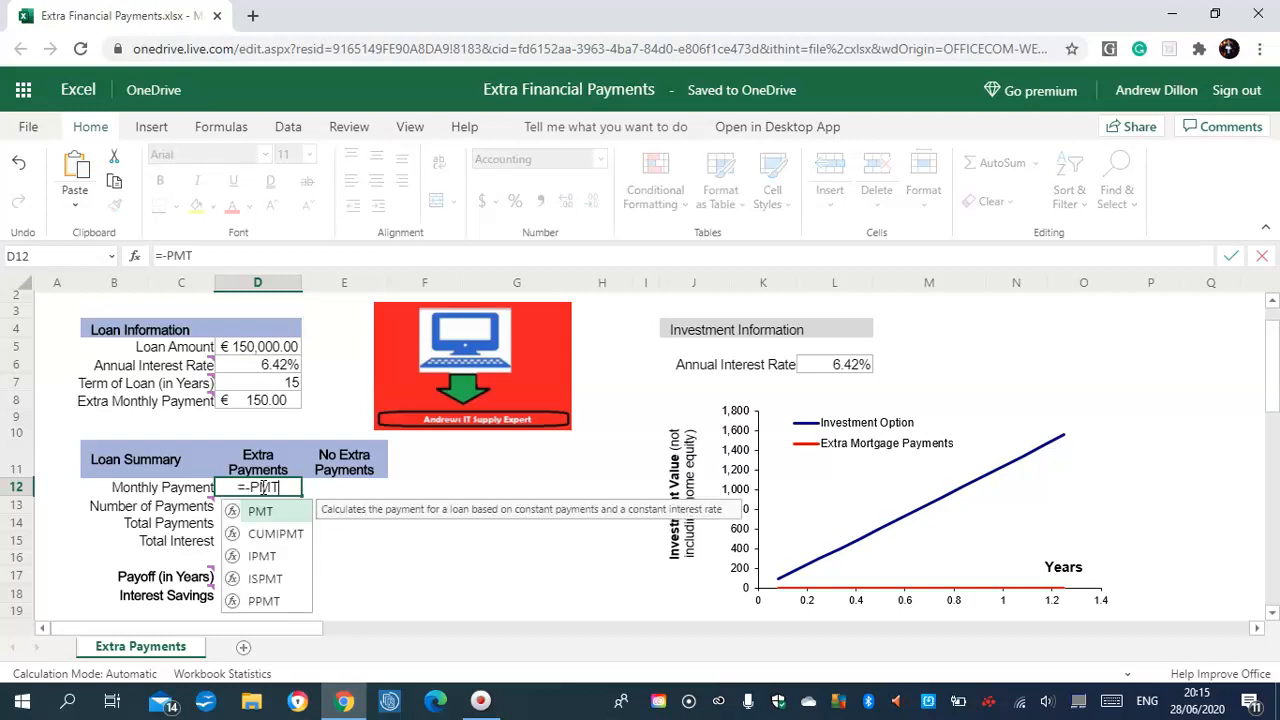
{"action": "type", "text": "(D6"}
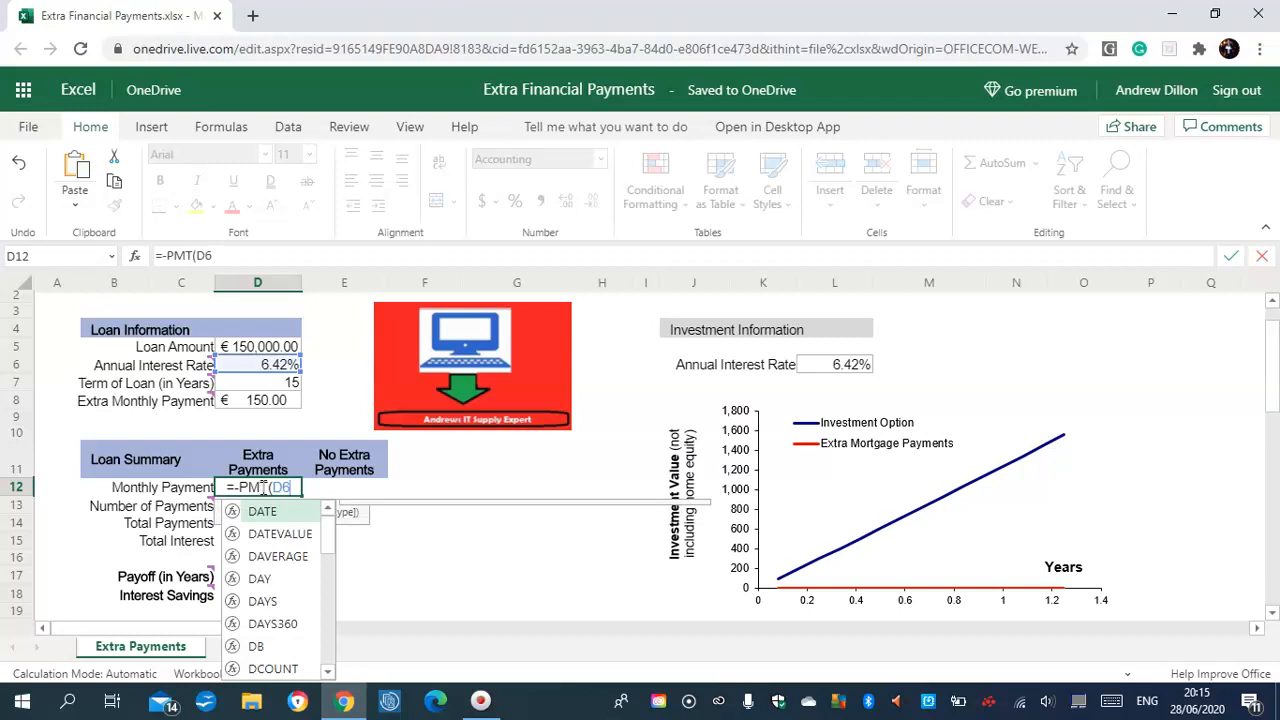
{"action": "type", "text": "/12"}
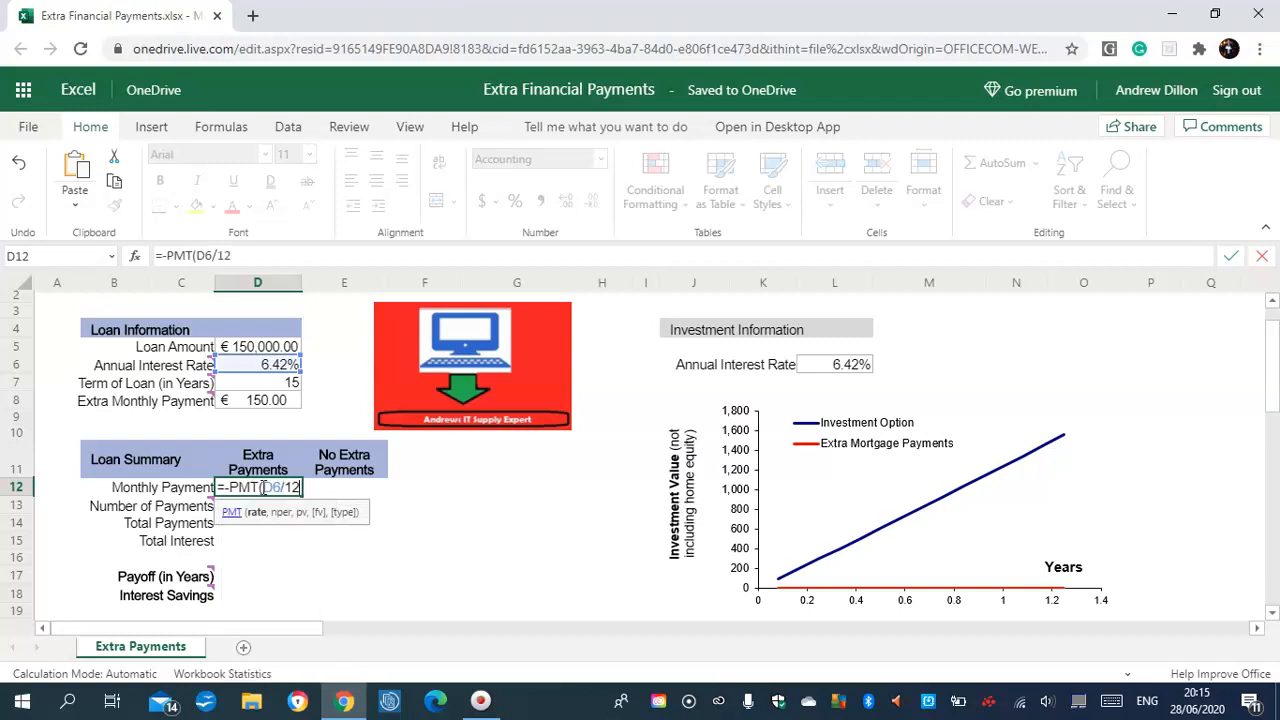
{"action": "type", "text": ",D7"}
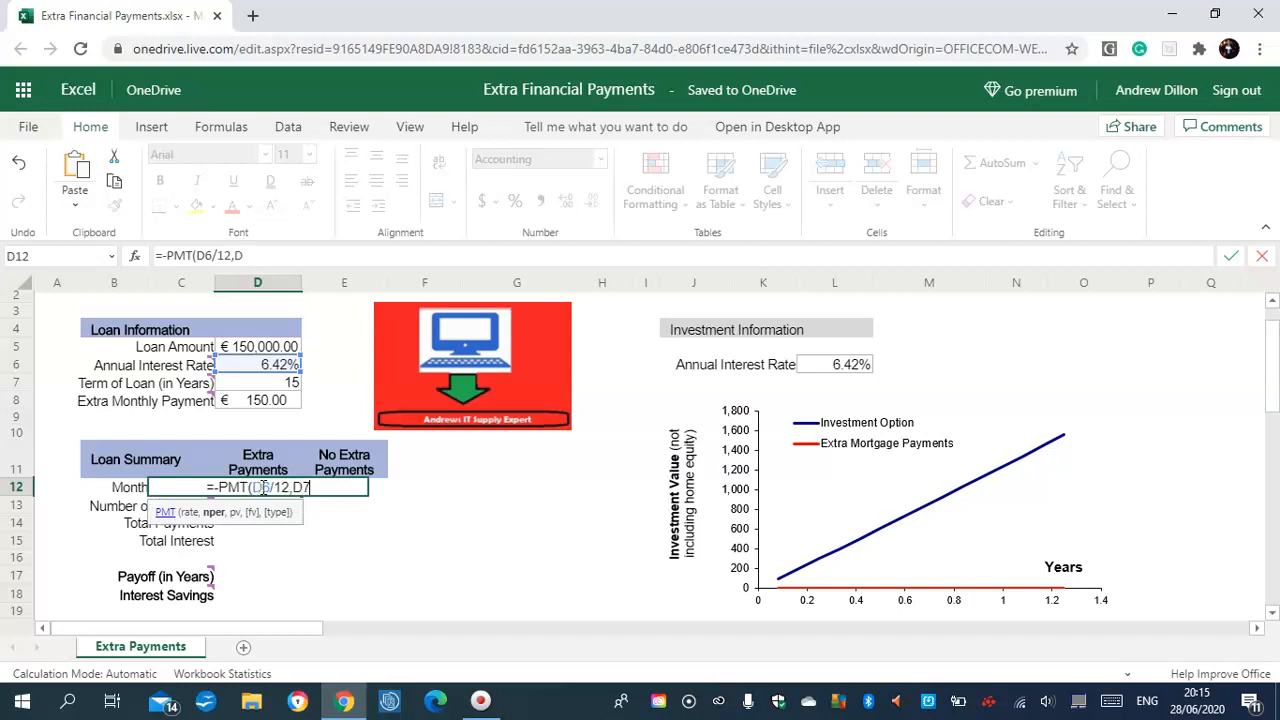
{"action": "type", "text": "*"}
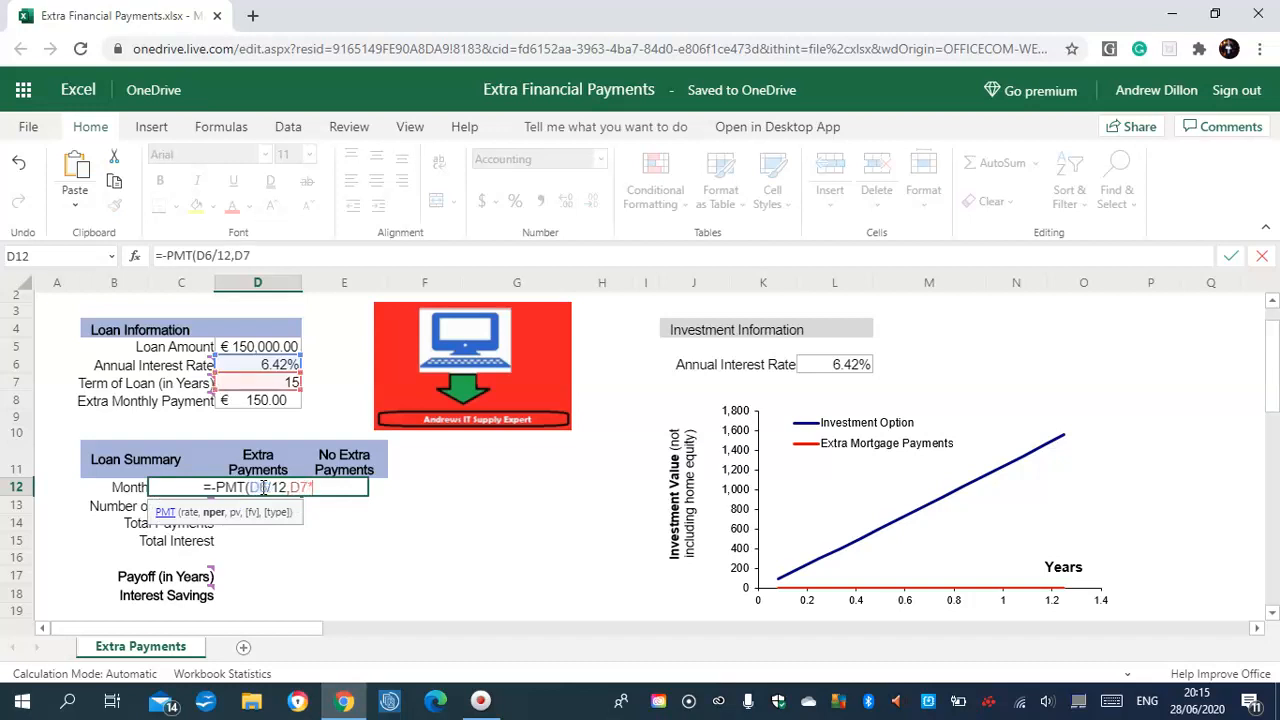
{"action": "type", "text": "12,D5"}
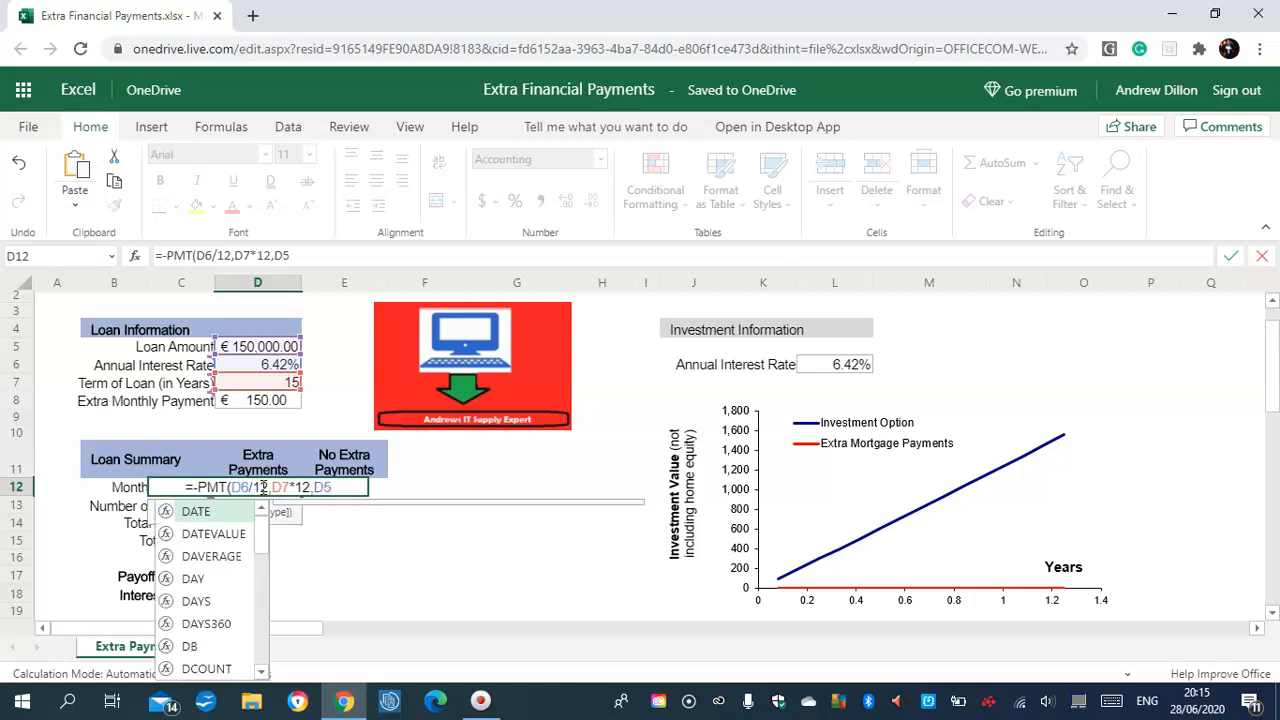
{"action": "type", "text": ")"}
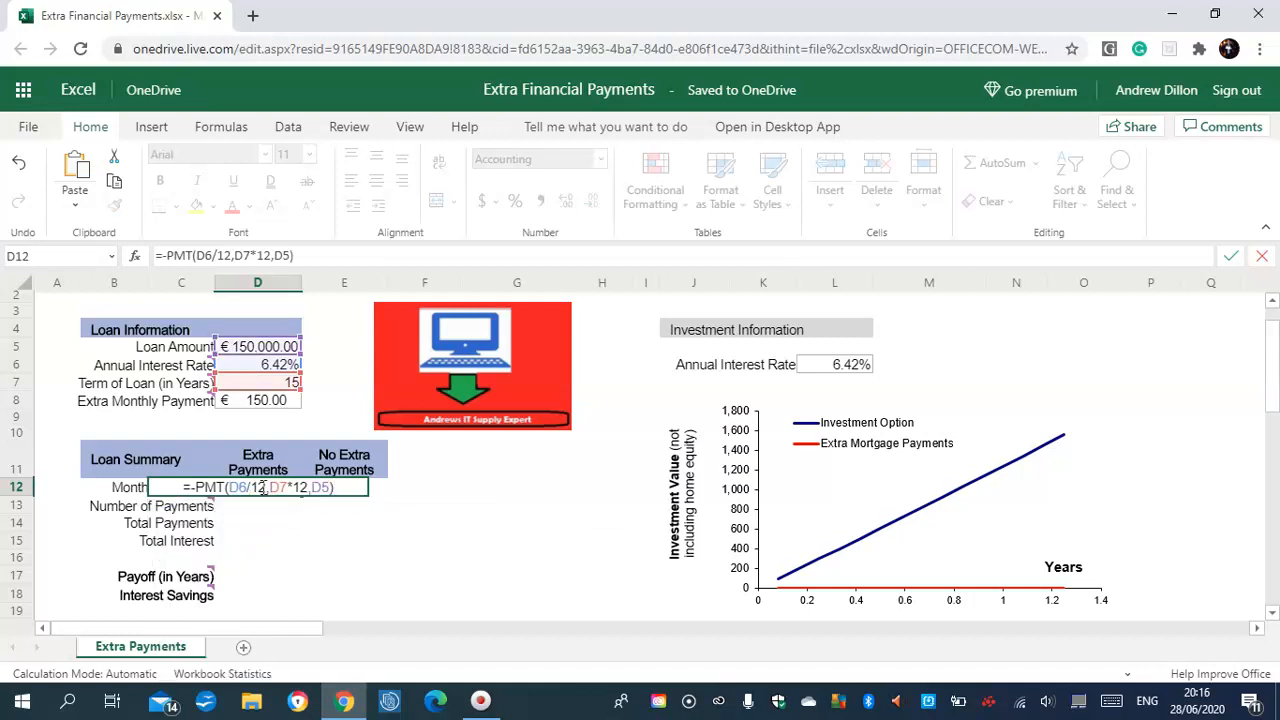
{"action": "type", "text": "+D8"}
{"action": "key", "text": "Return"}
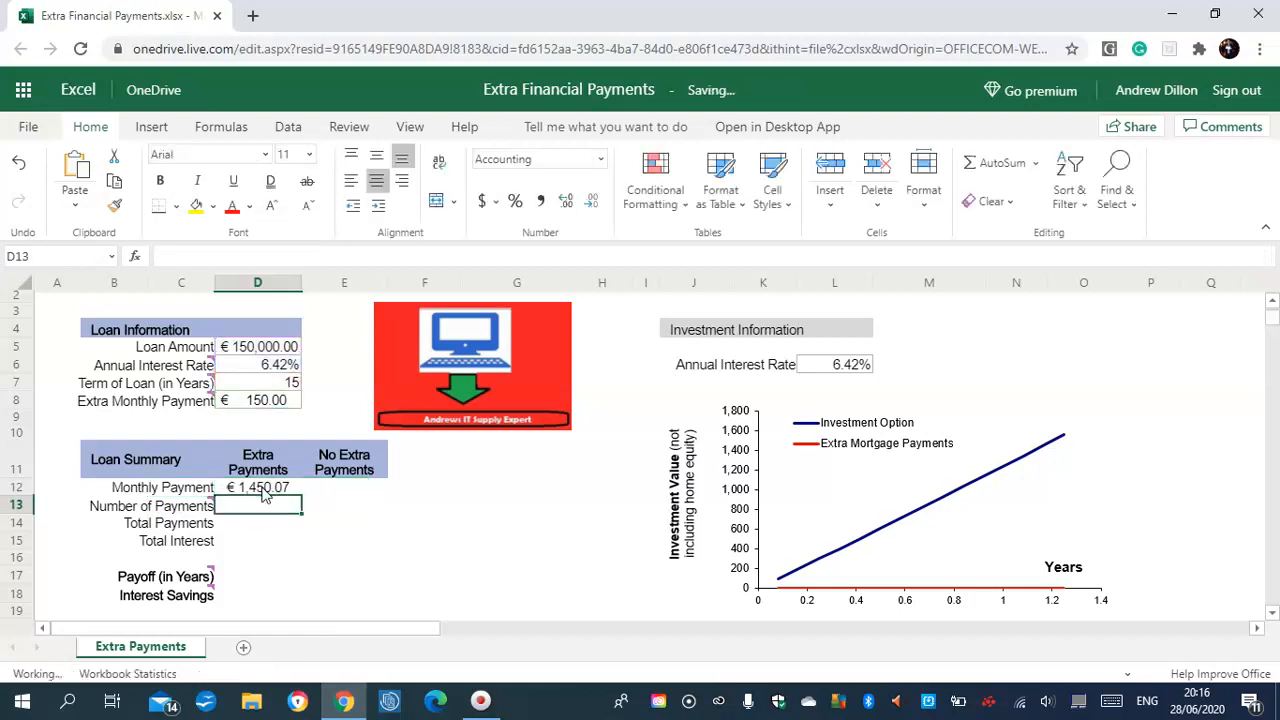
{"action": "left_click", "coordinate": [265, 488]}
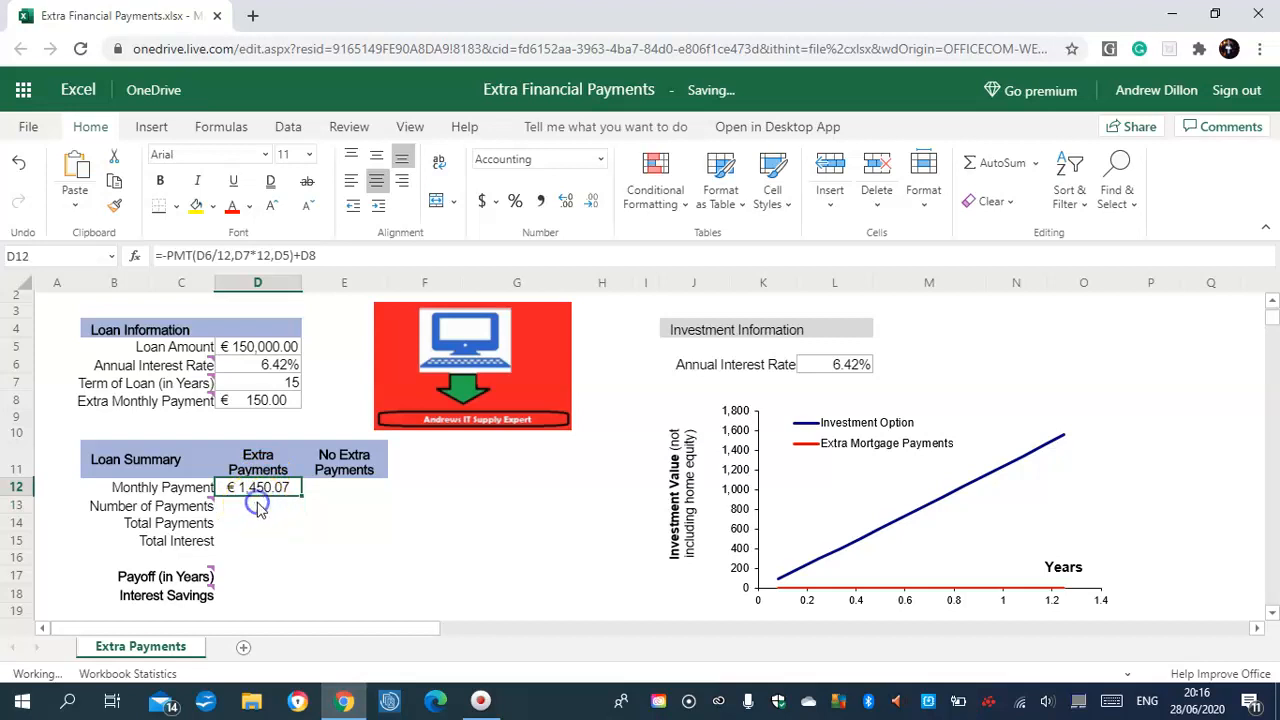
Step: Calculate the number of payments with extra payments in cell D13 with the formula =ROUNDUP(NPER(D6/12,D12,-D5),0)
{"action": "left_click", "coordinate": [258, 508]}
{"action": "left_click", "coordinate": [266, 513]}
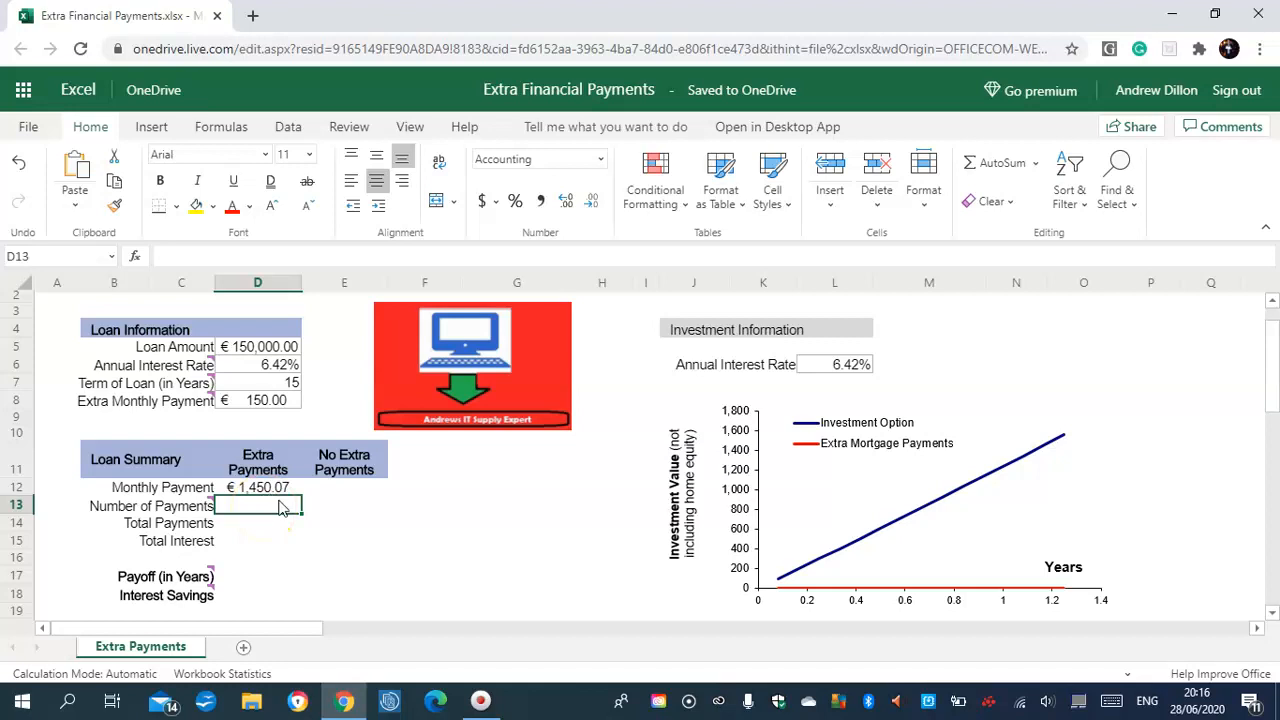
{"action": "left_click", "coordinate": [283, 509]}
{"action": "type", "text": "=RO"}
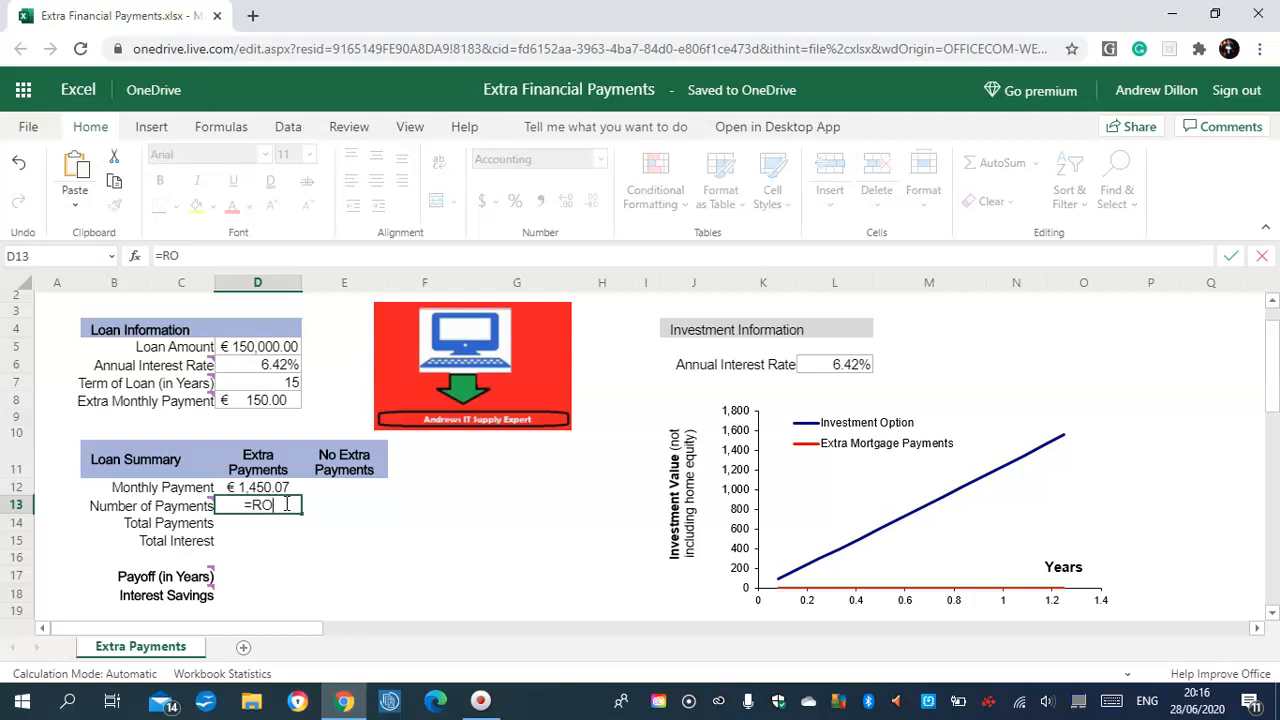
{"action": "type", "text": "UNDUP"}
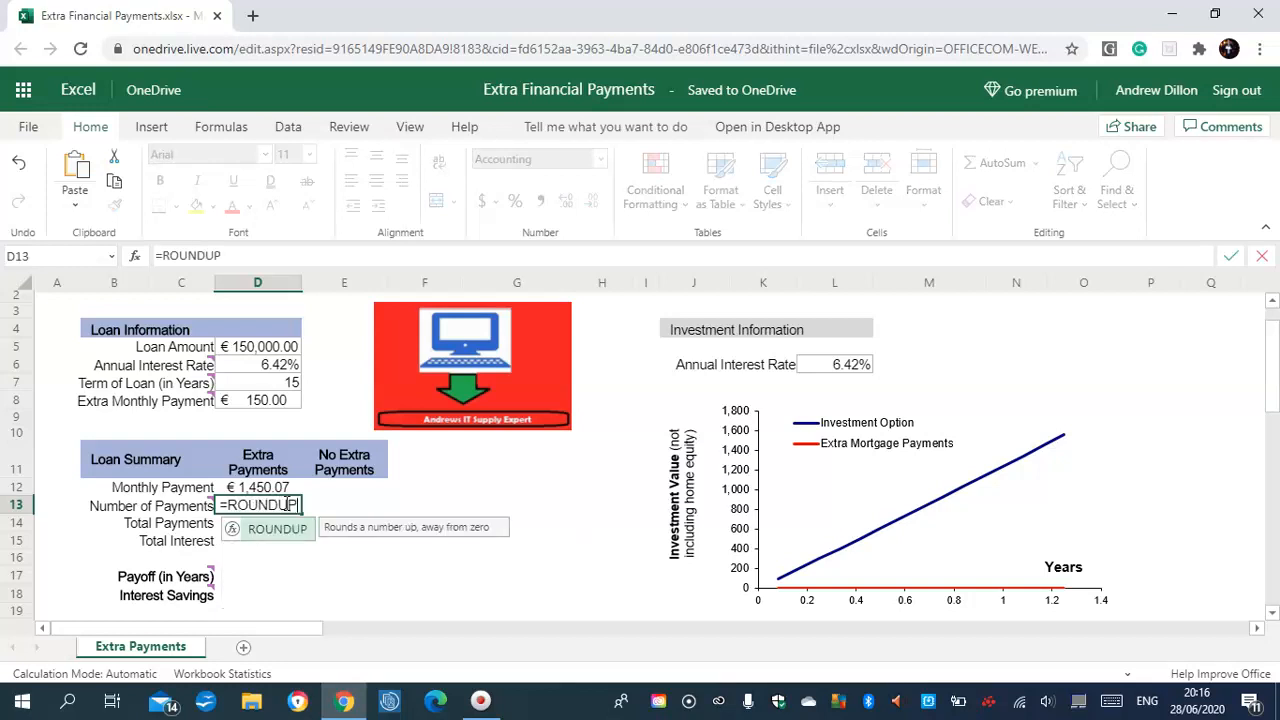
{"action": "type", "text": "(NPER"}
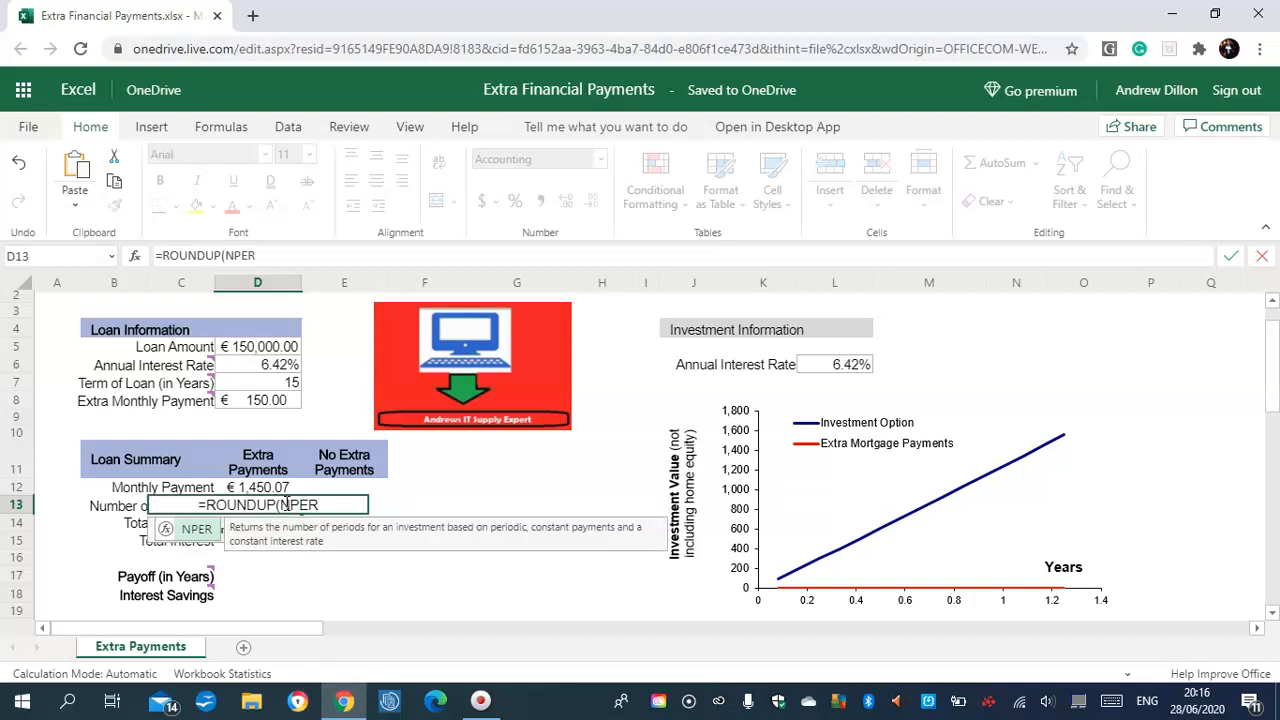
{"action": "type", "text": "(D6/12,D12"}
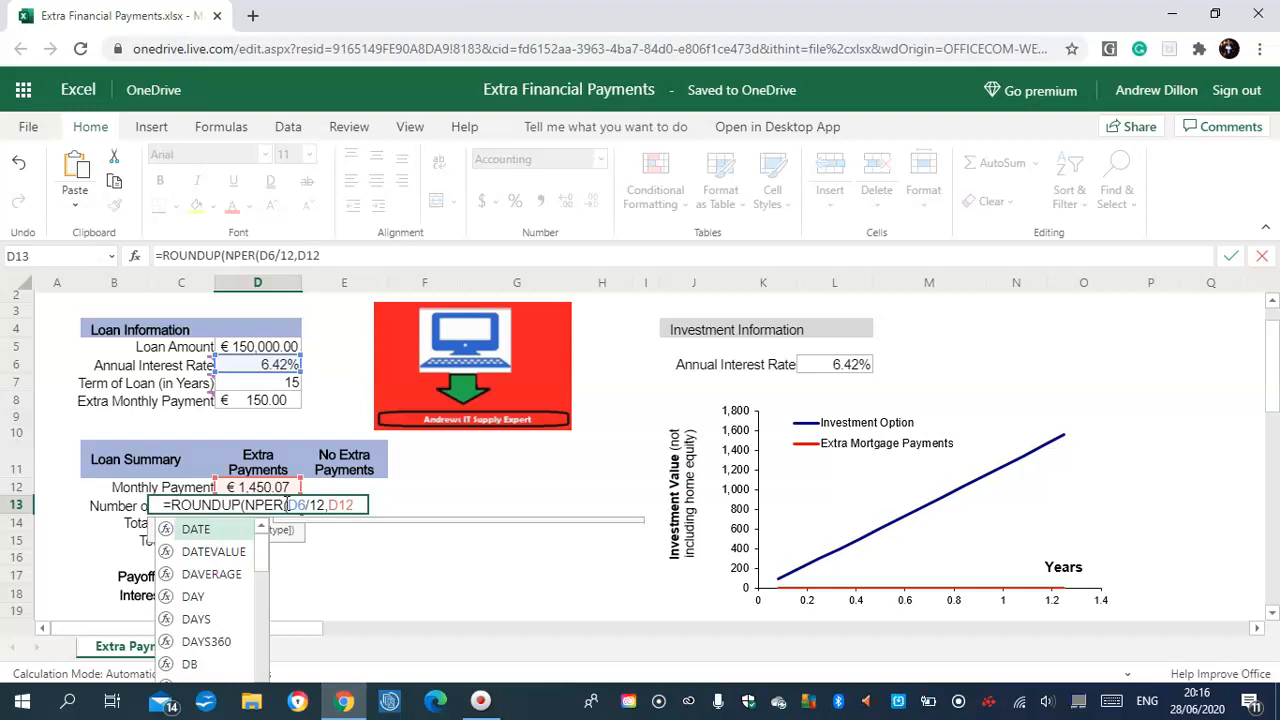
{"action": "type", "text": ","}
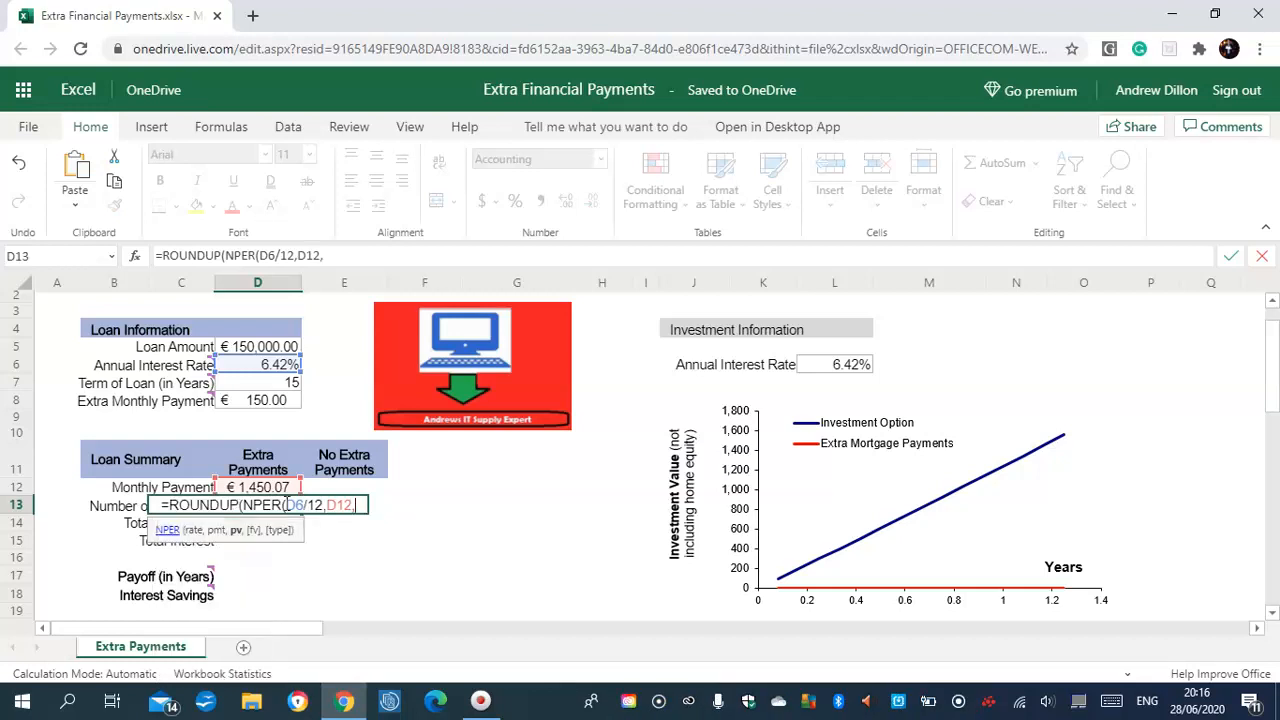
{"action": "type", "text": "-D5"}
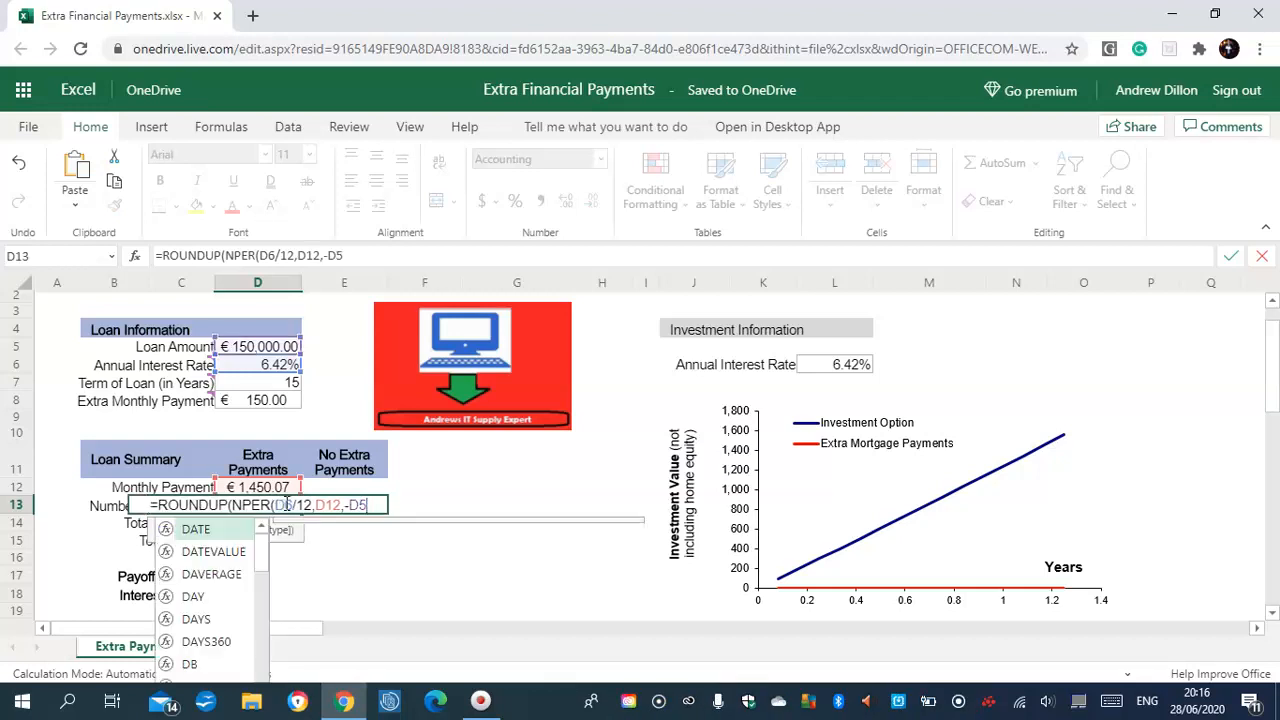
{"action": "type", "text": ")"}
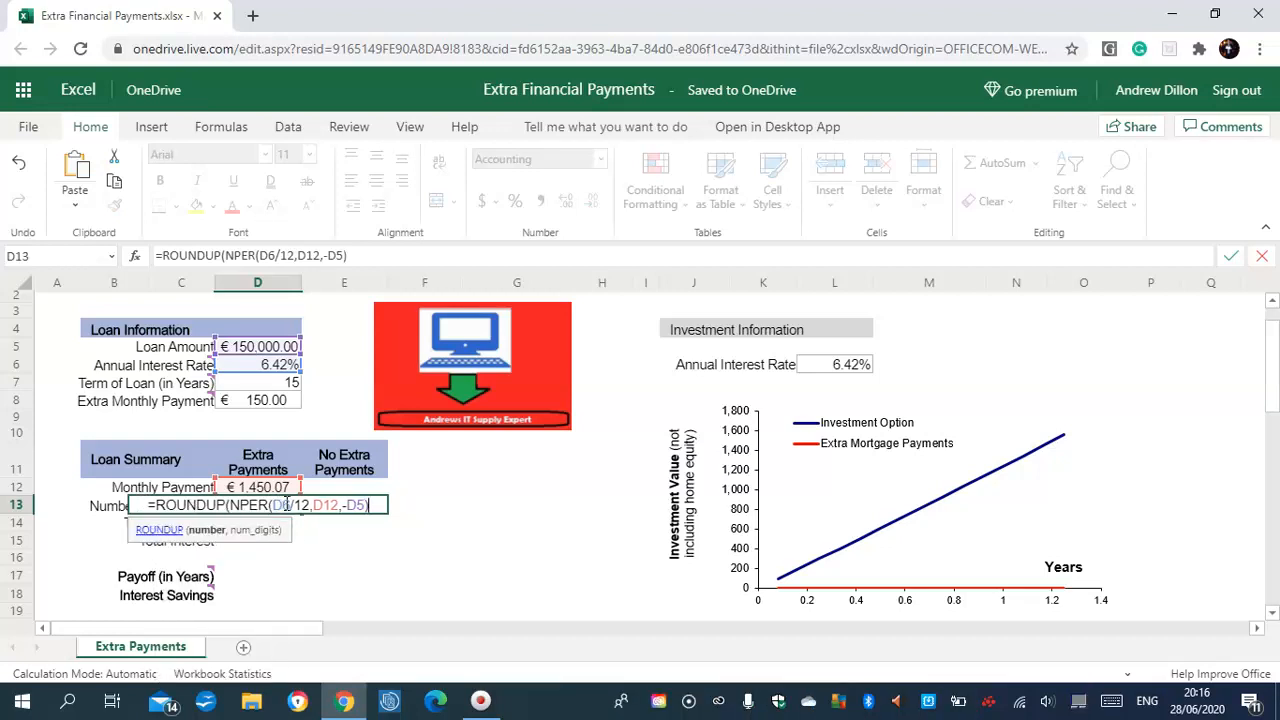
{"action": "type", "text": ",0"}
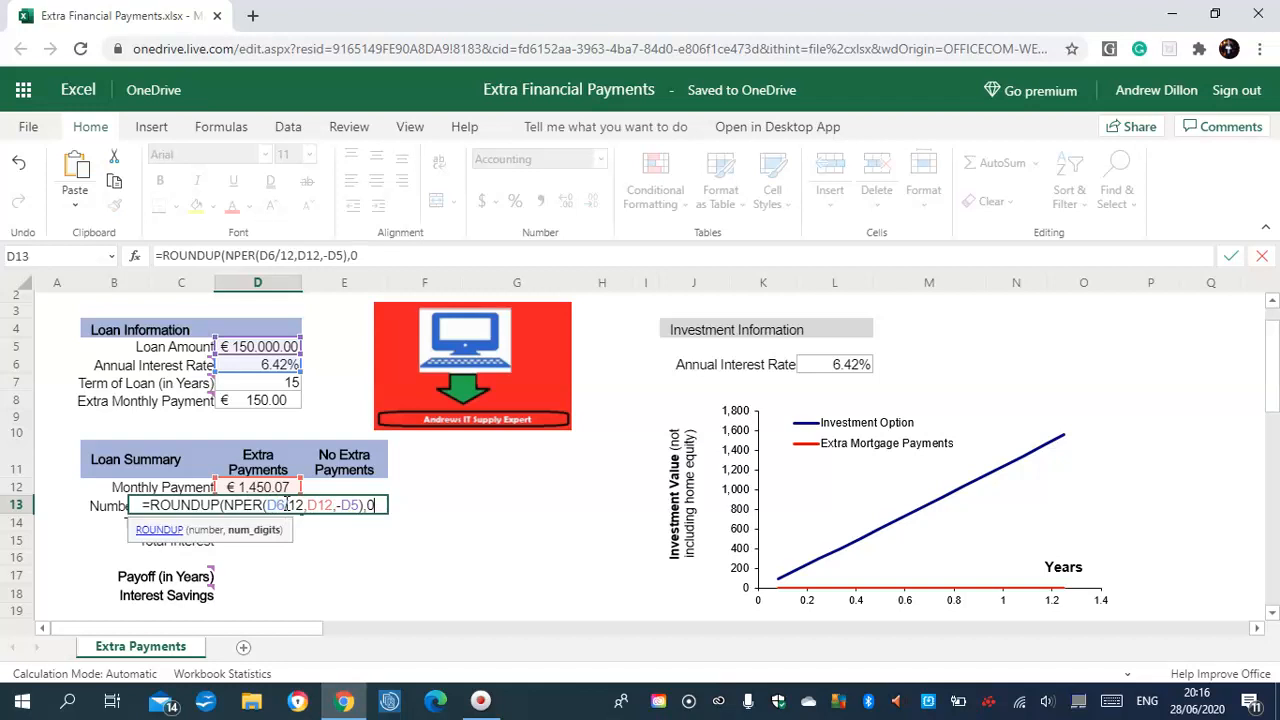
{"action": "type", "text": ")"}
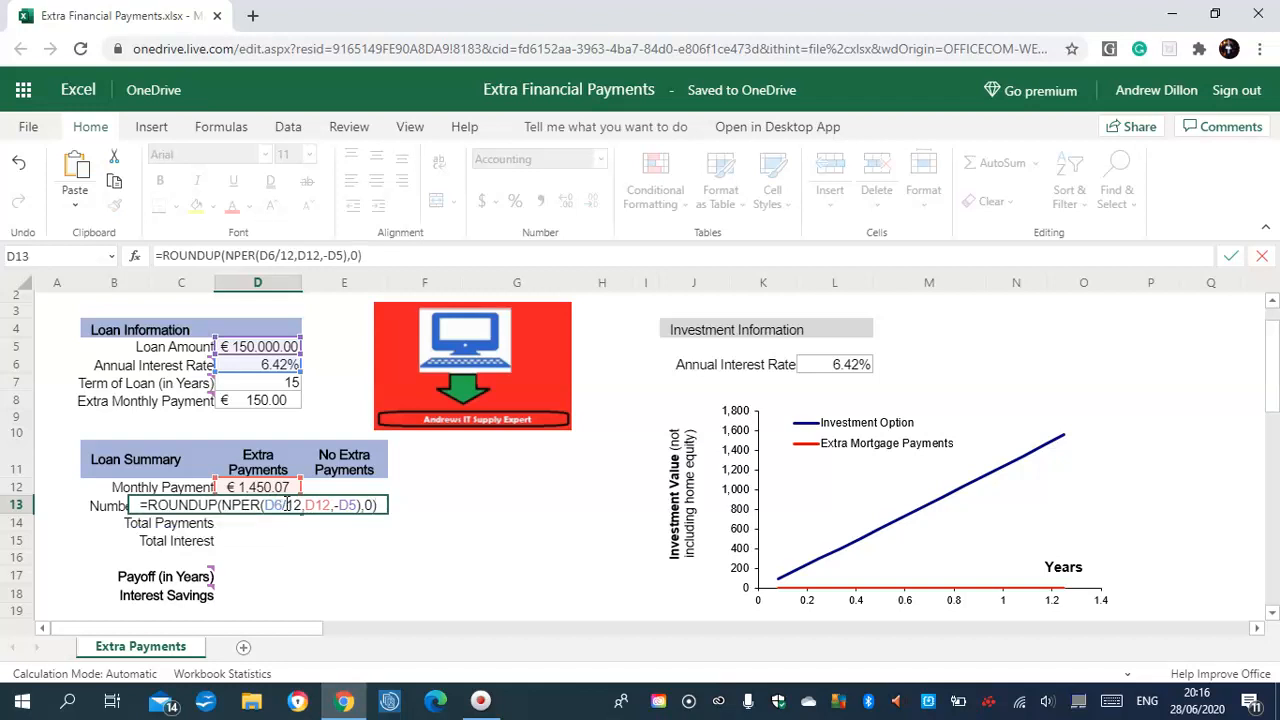
{"action": "key", "text": "Return"}
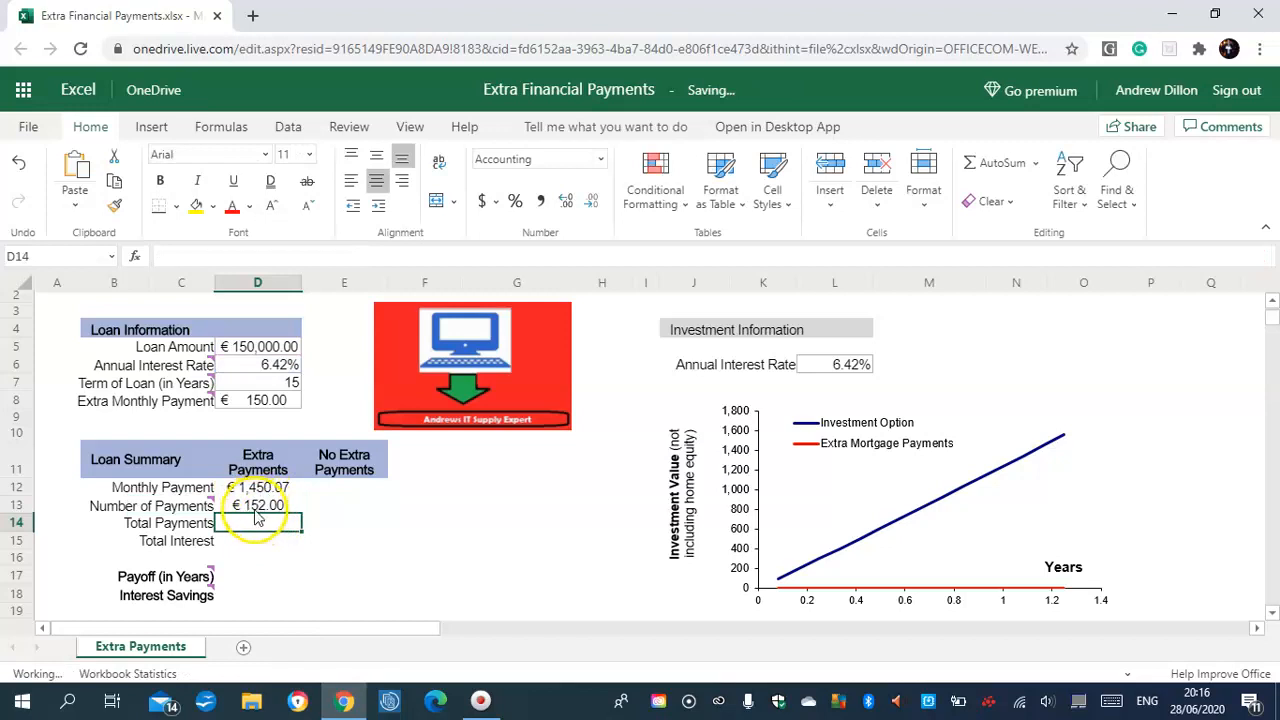
{"action": "left_click", "coordinate": [265, 505]}
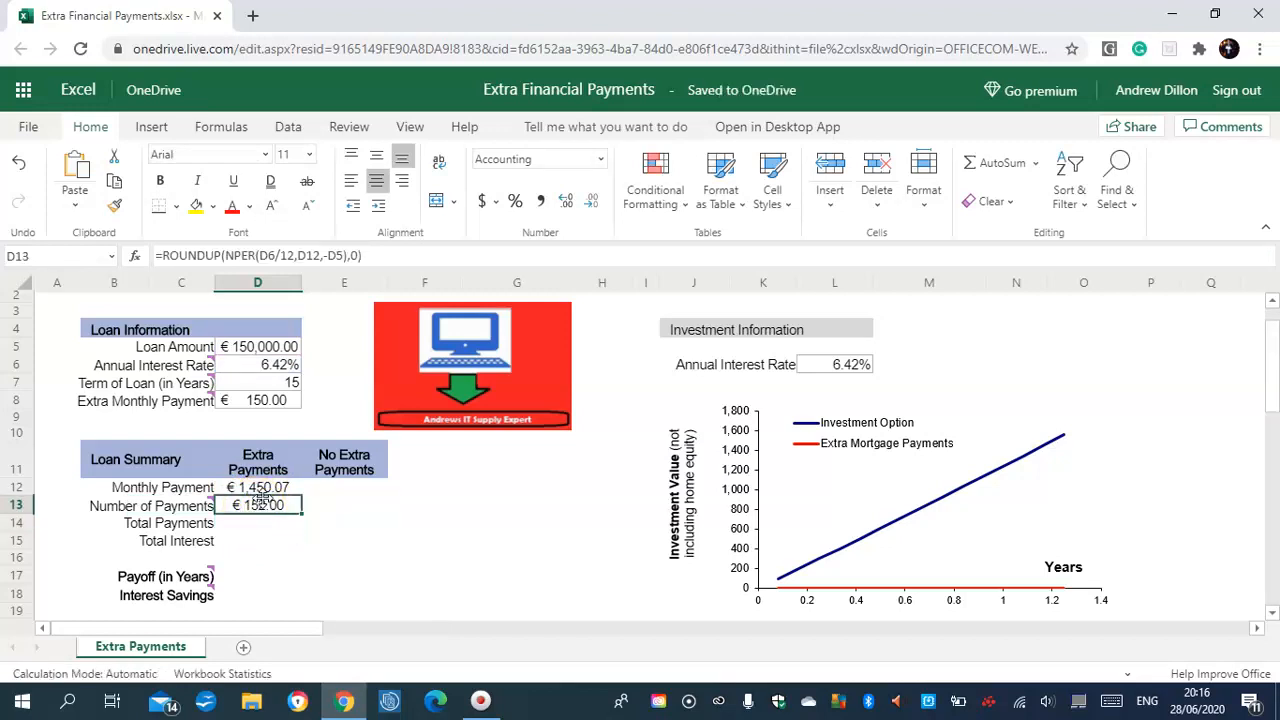
{"action": "left_click", "coordinate": [258, 502]}
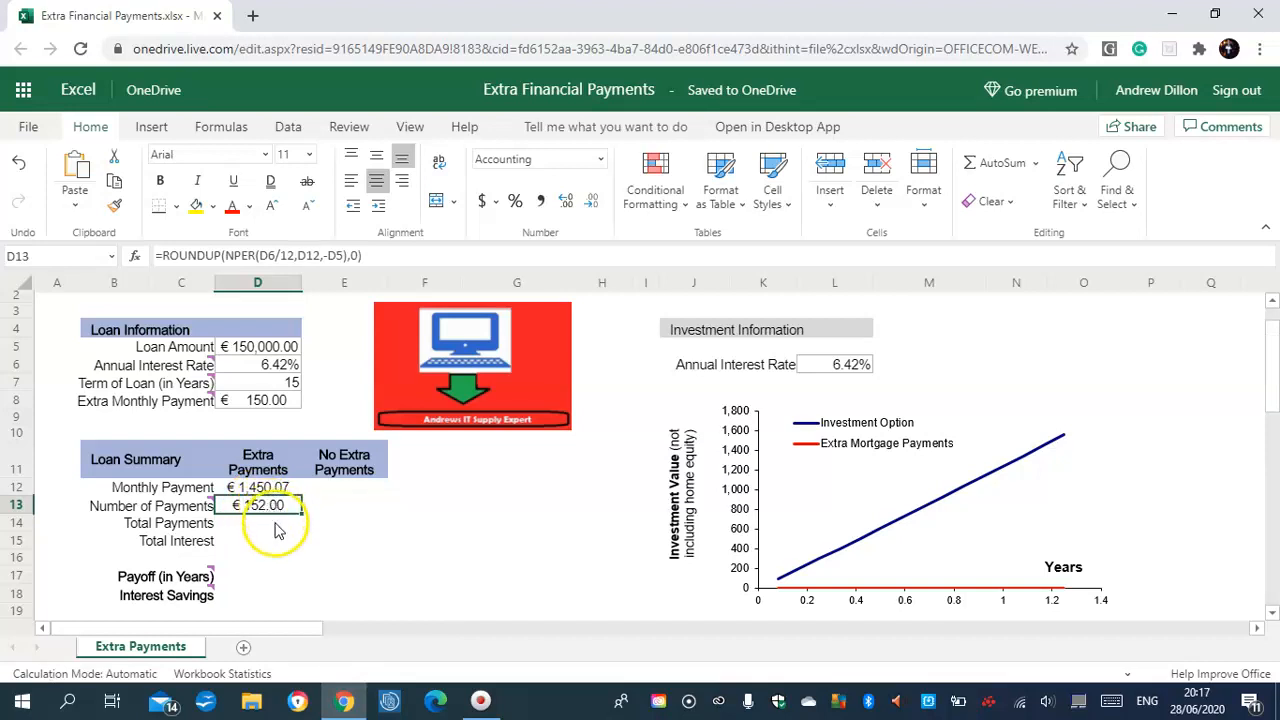
Step: Calculate the total payments with extra payments in cell D14 with the formula =SUM(OFFSET(B21,2,0,D13,1))
{"action": "left_click", "coordinate": [268, 526]}
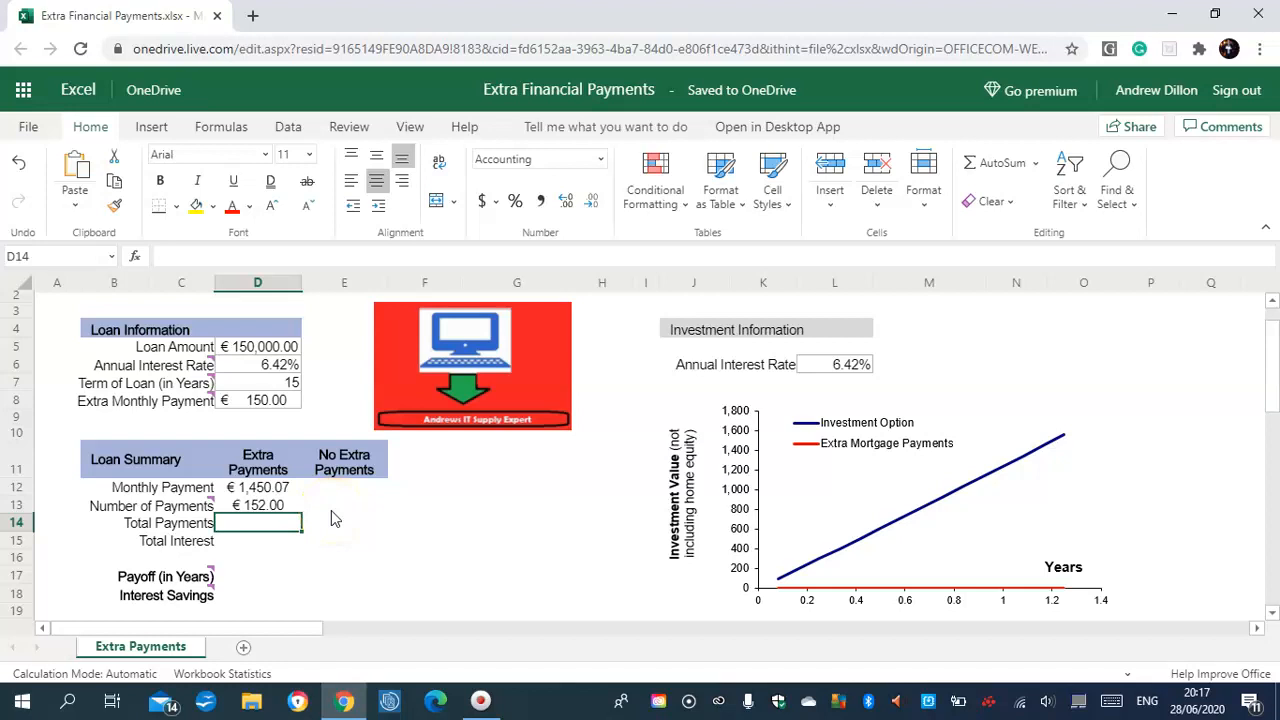
{"action": "type", "text": "=SUM"}
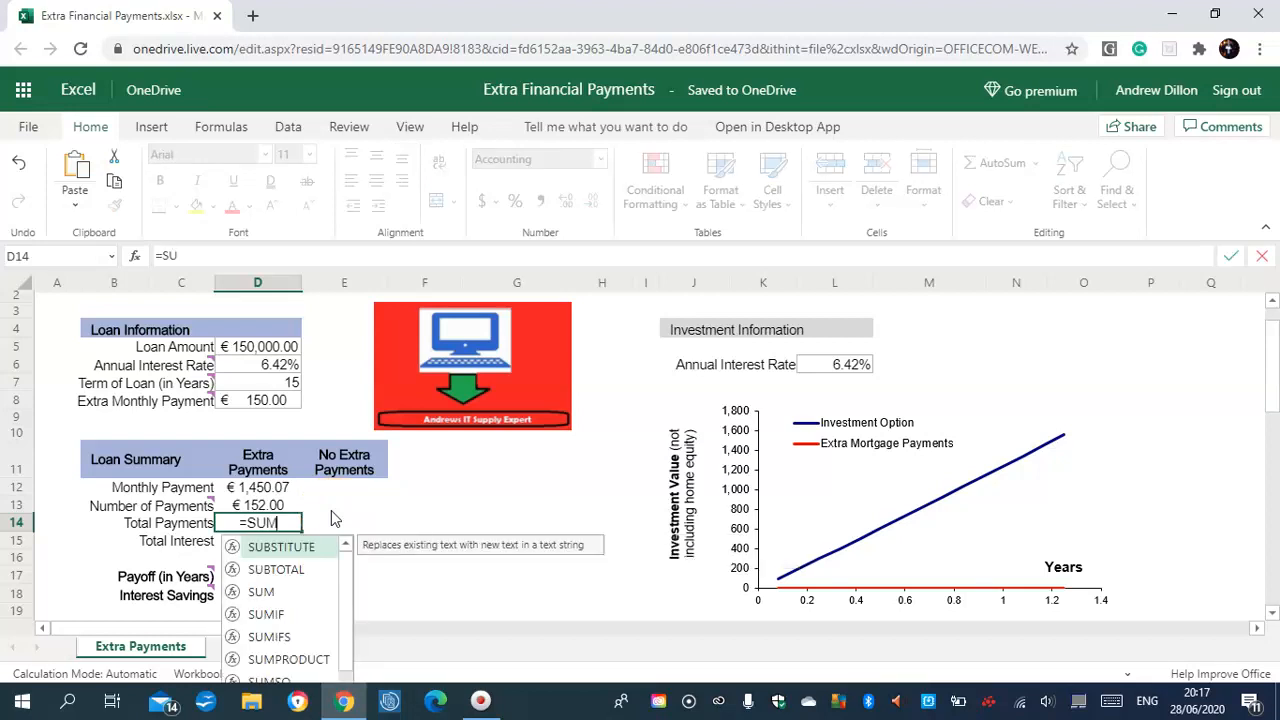
{"action": "type", "text": "("}
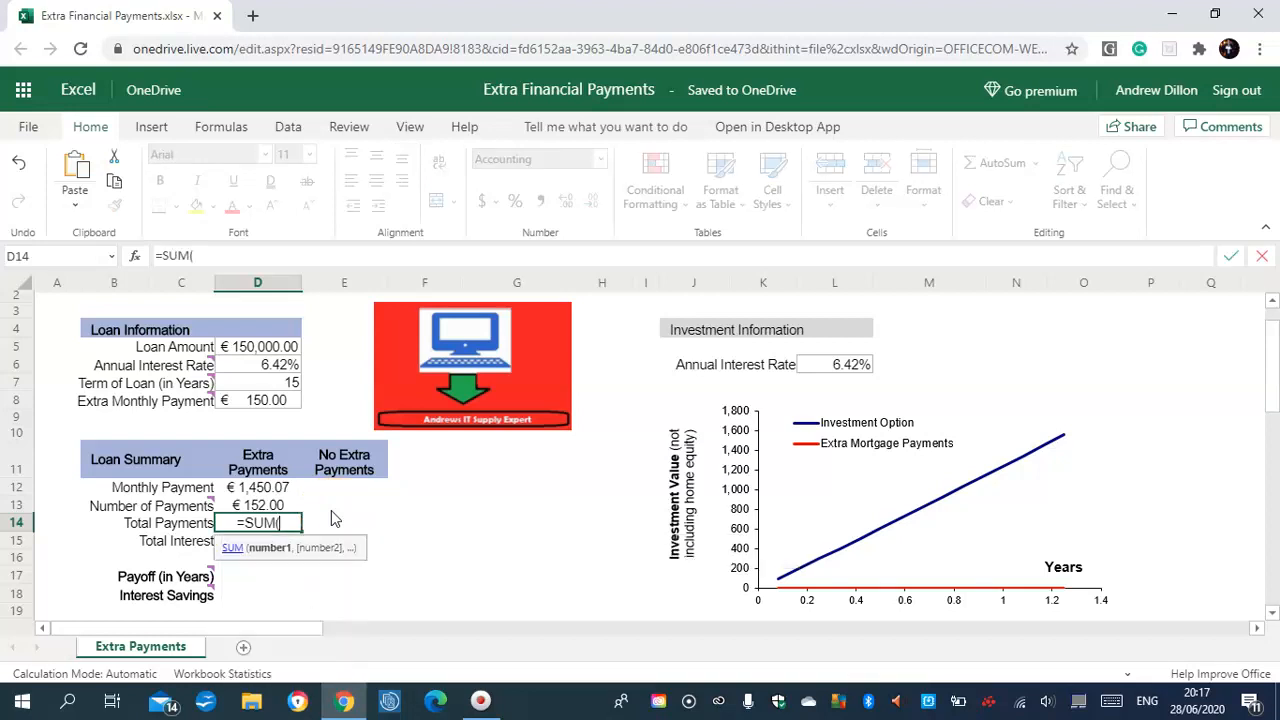
{"action": "type", "text": "O"}
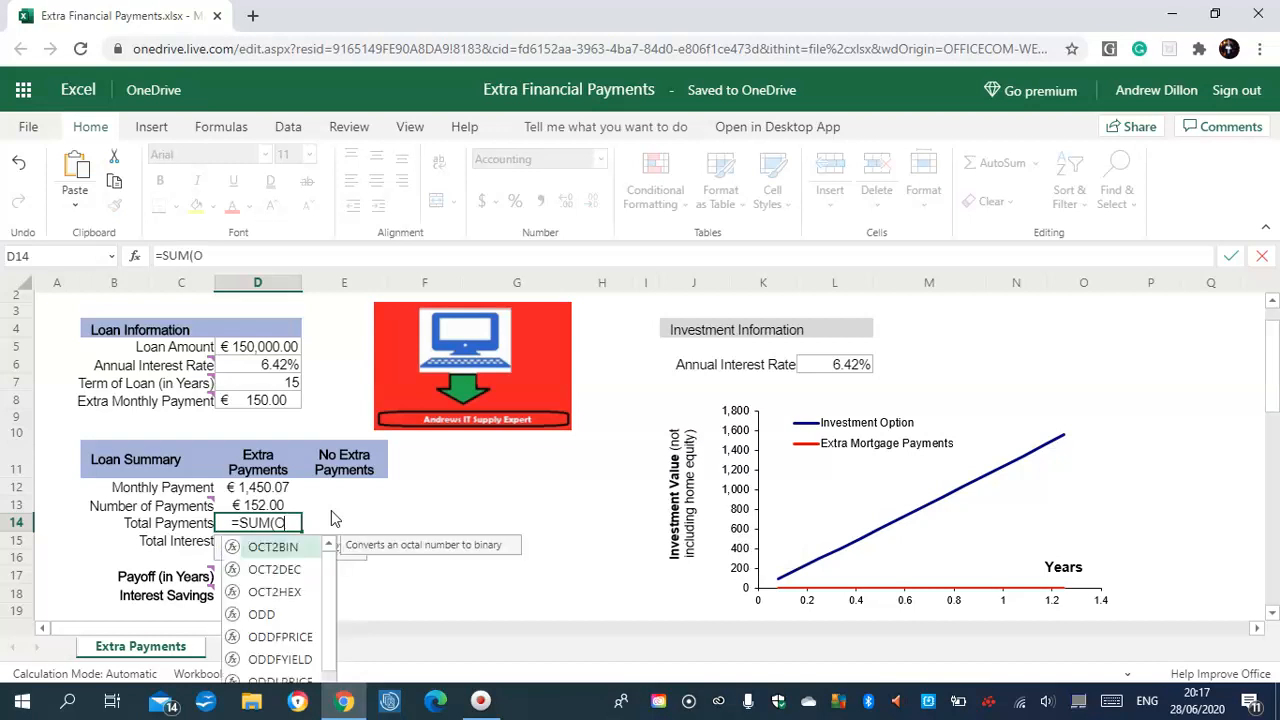
{"action": "type", "text": "FFSET"}
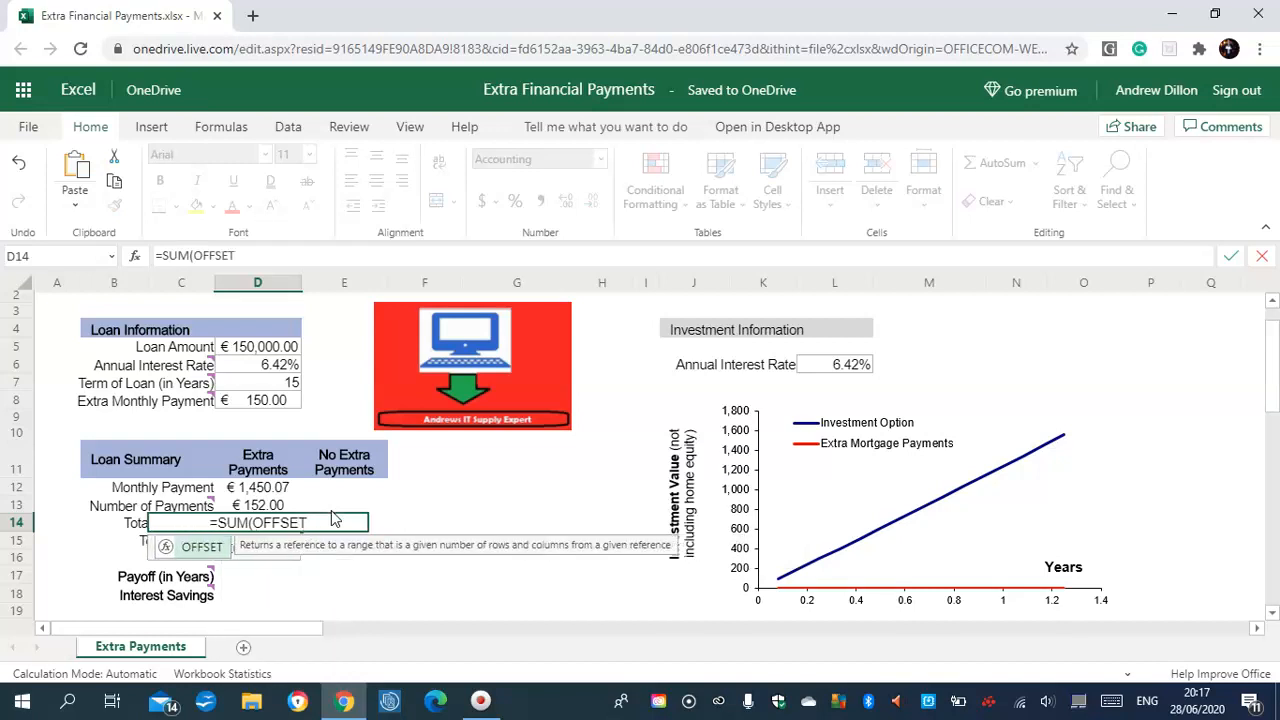
{"action": "type", "text": "(B21"}
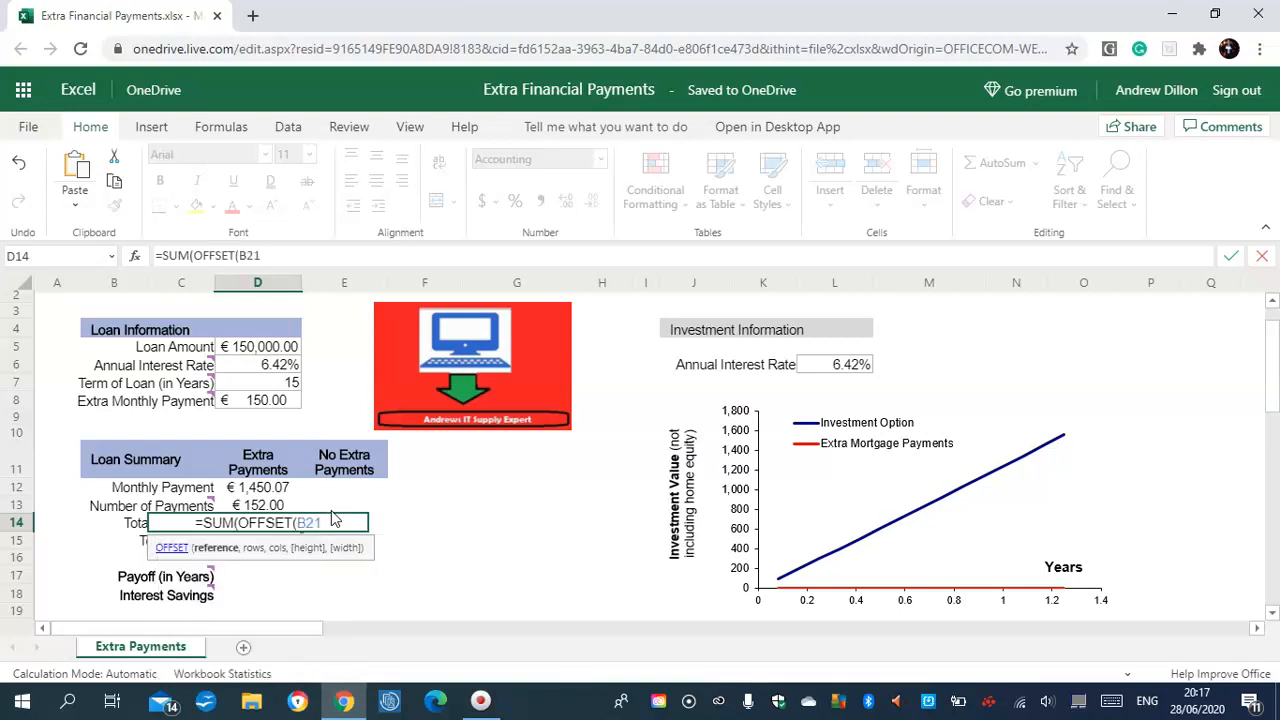
{"action": "type", "text": ",2"}
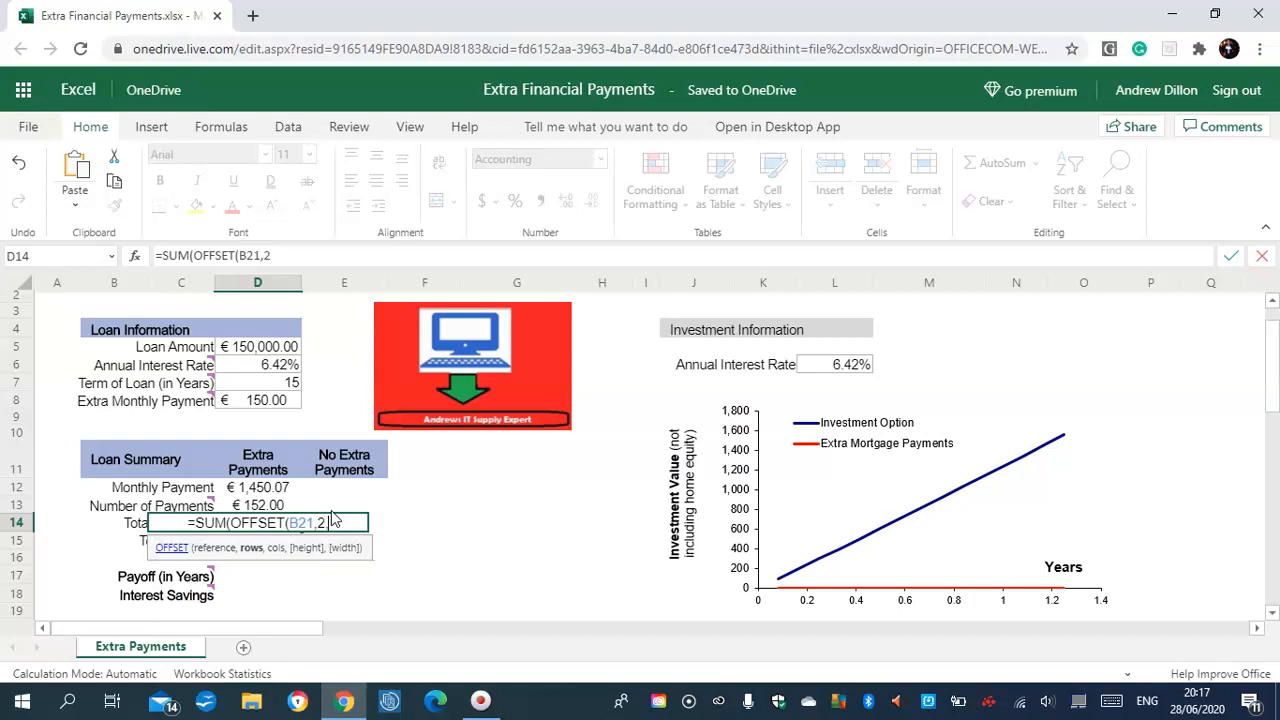
{"action": "type", "text": ",0"}
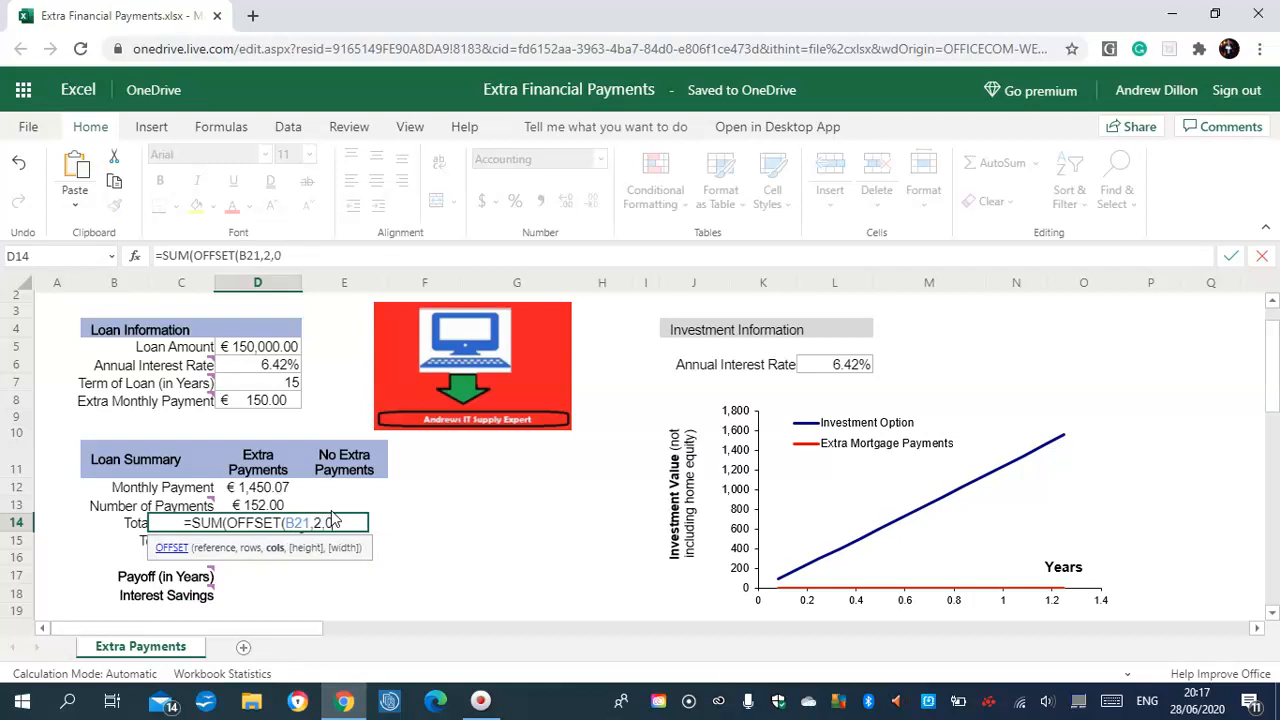
{"action": "type", "text": ",D13"}
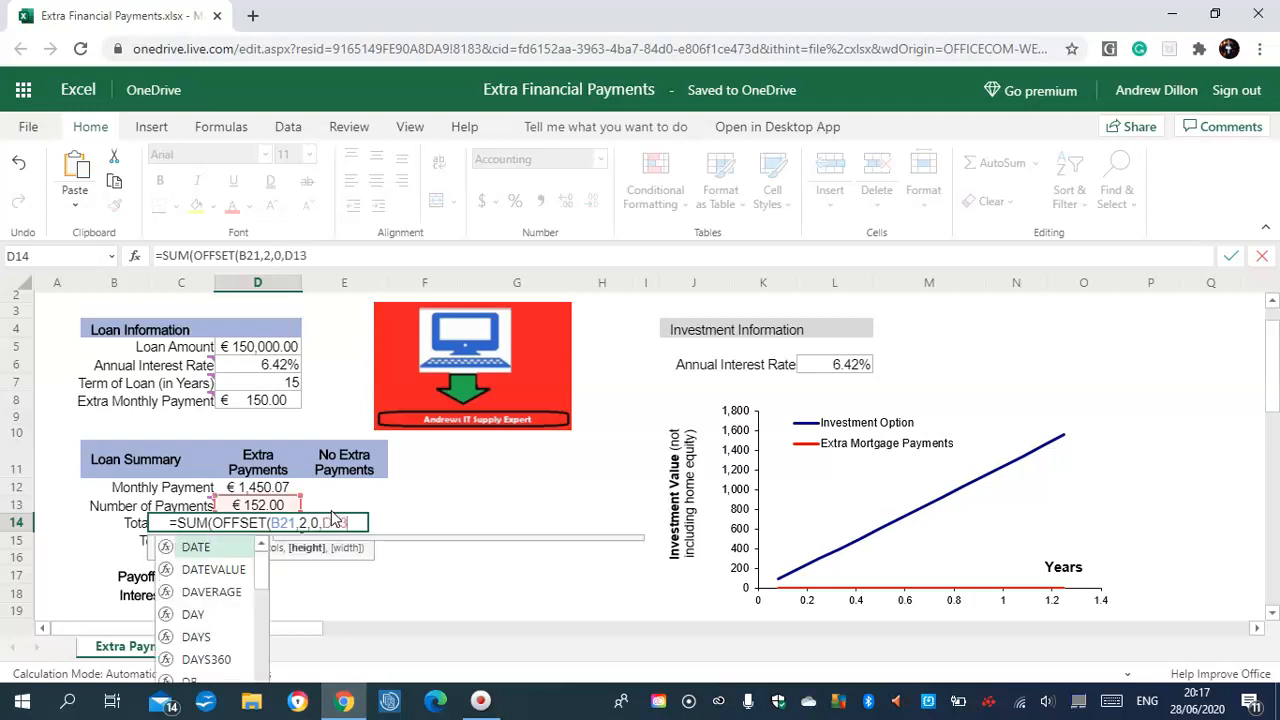
{"action": "type", "text": ",1))"}
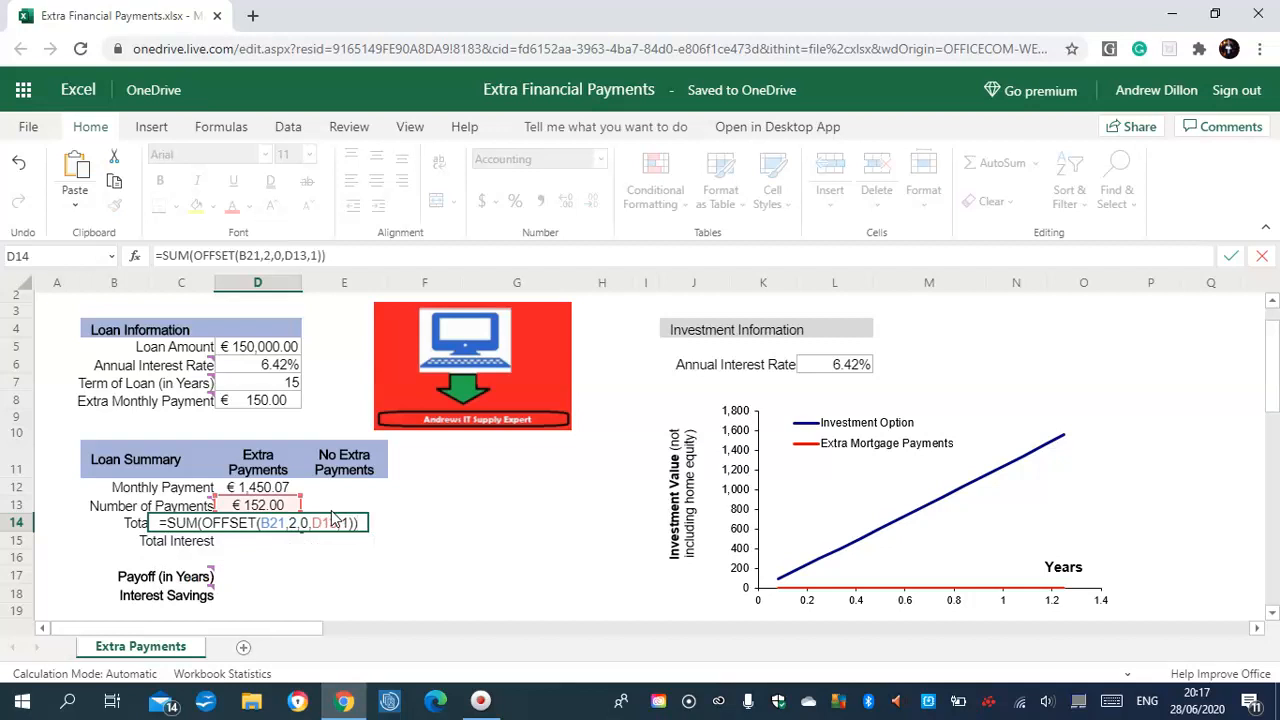
{"action": "key", "text": "Return"}
{"action": "left_click", "coordinate": [276, 536]}
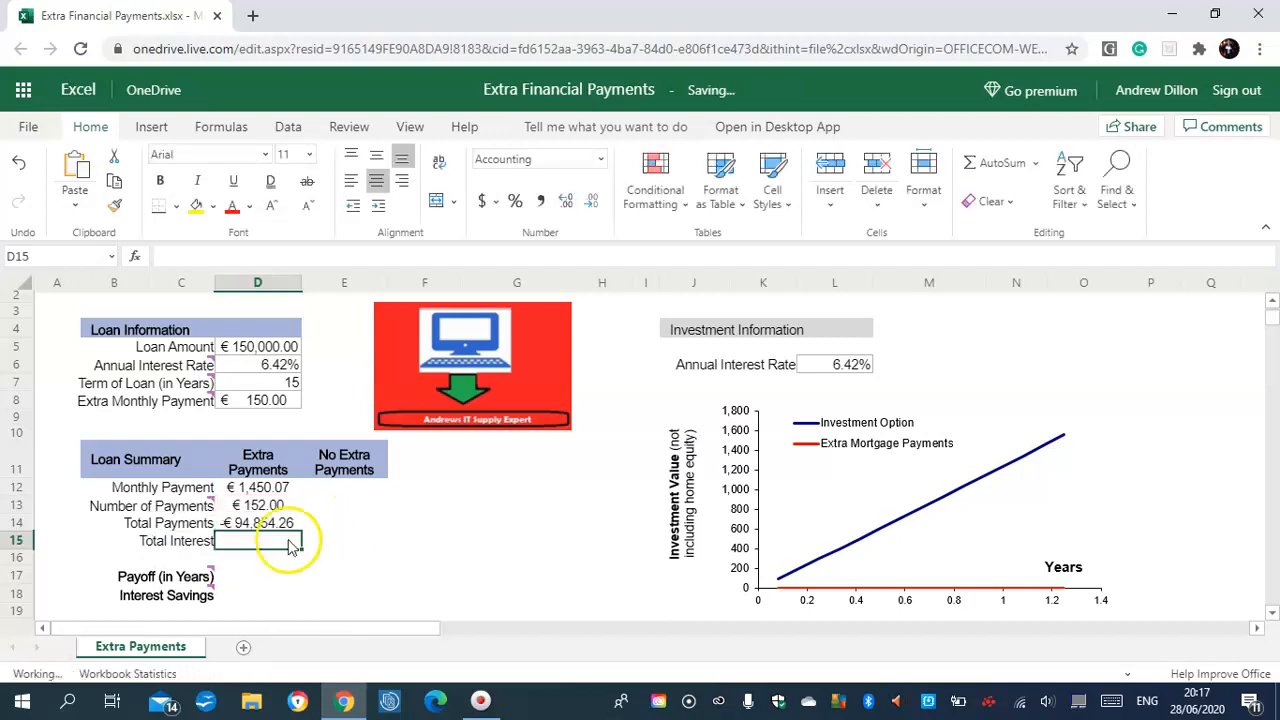
{"action": "left_click", "coordinate": [264, 530]}
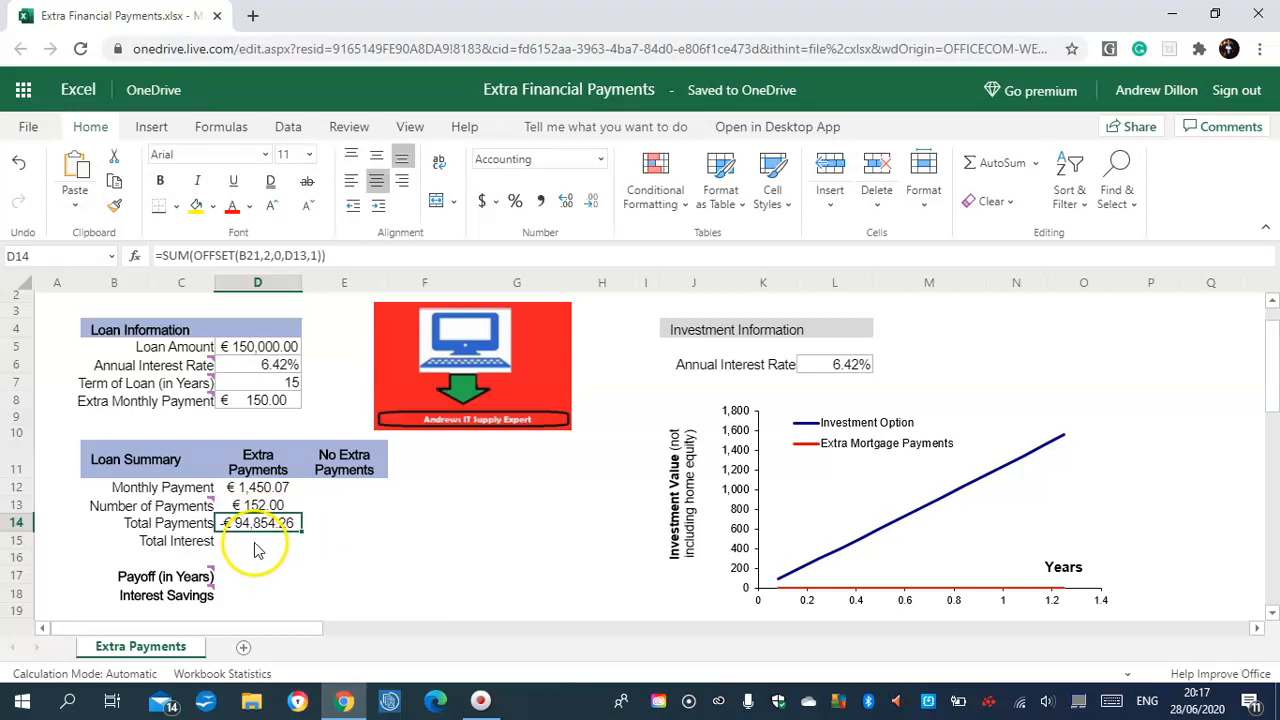
Step: Calculate the total interest with extra payments in cell D15 with the formula =SUM(OFFSET(C21,2,0,D13,1))
{"action": "left_click", "coordinate": [256, 545]}
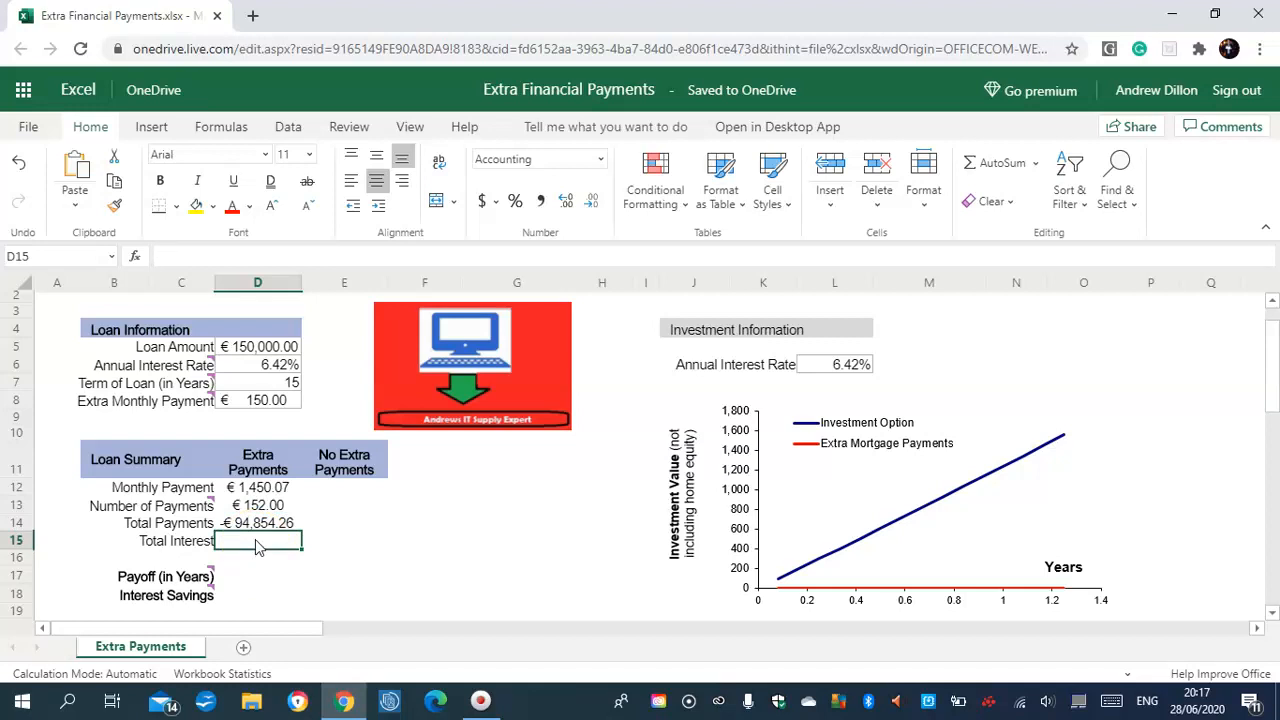
{"action": "type", "text": "=SUM"}
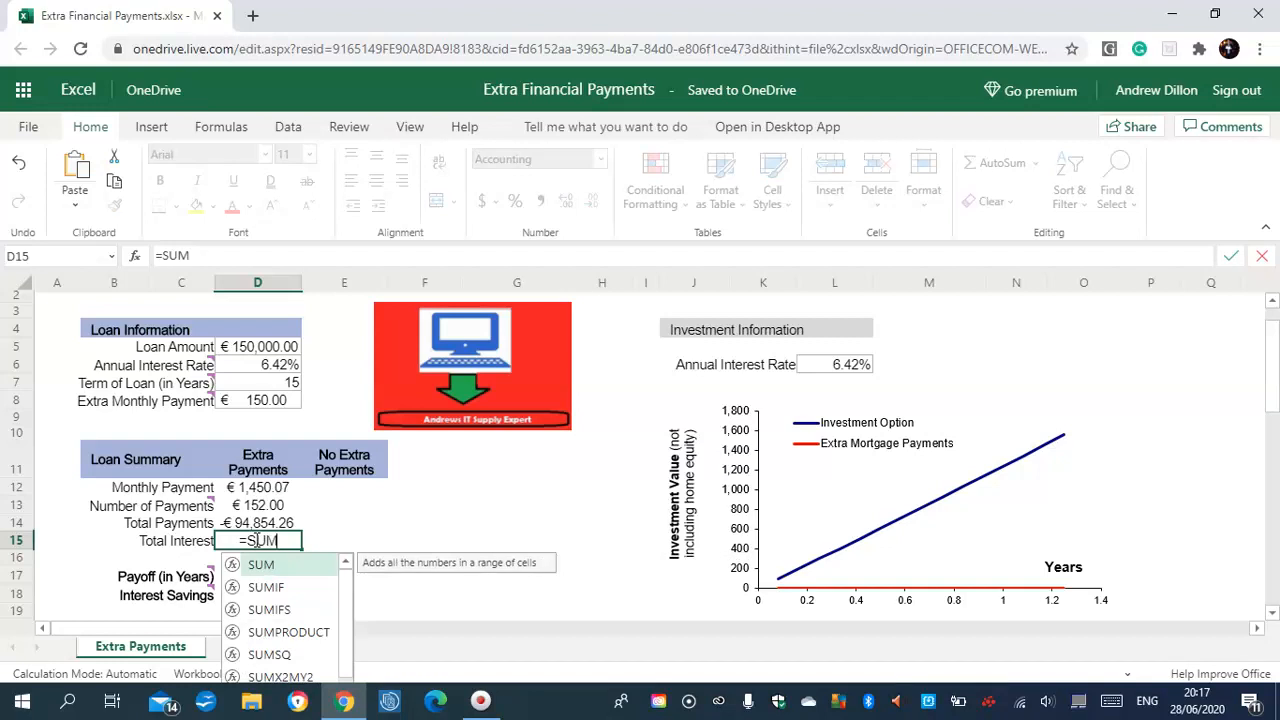
{"action": "type", "text": "(OFFSET"}
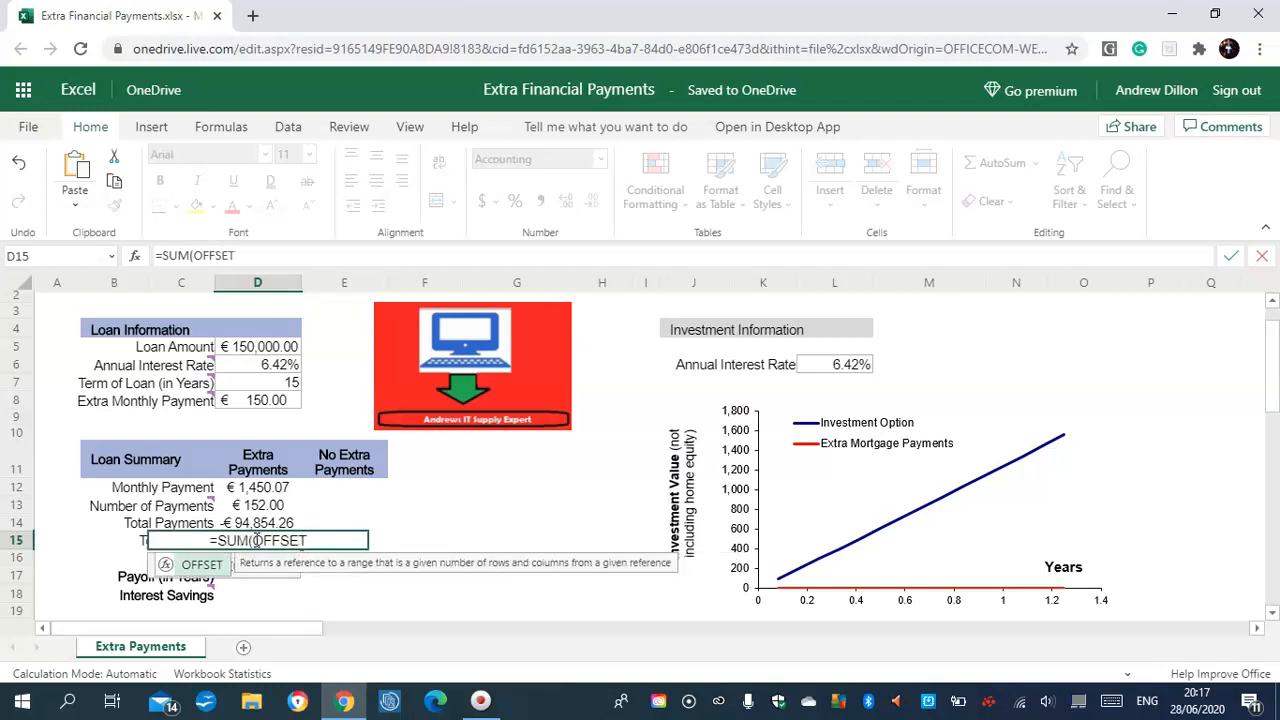
{"action": "type", "text": "(C21"}
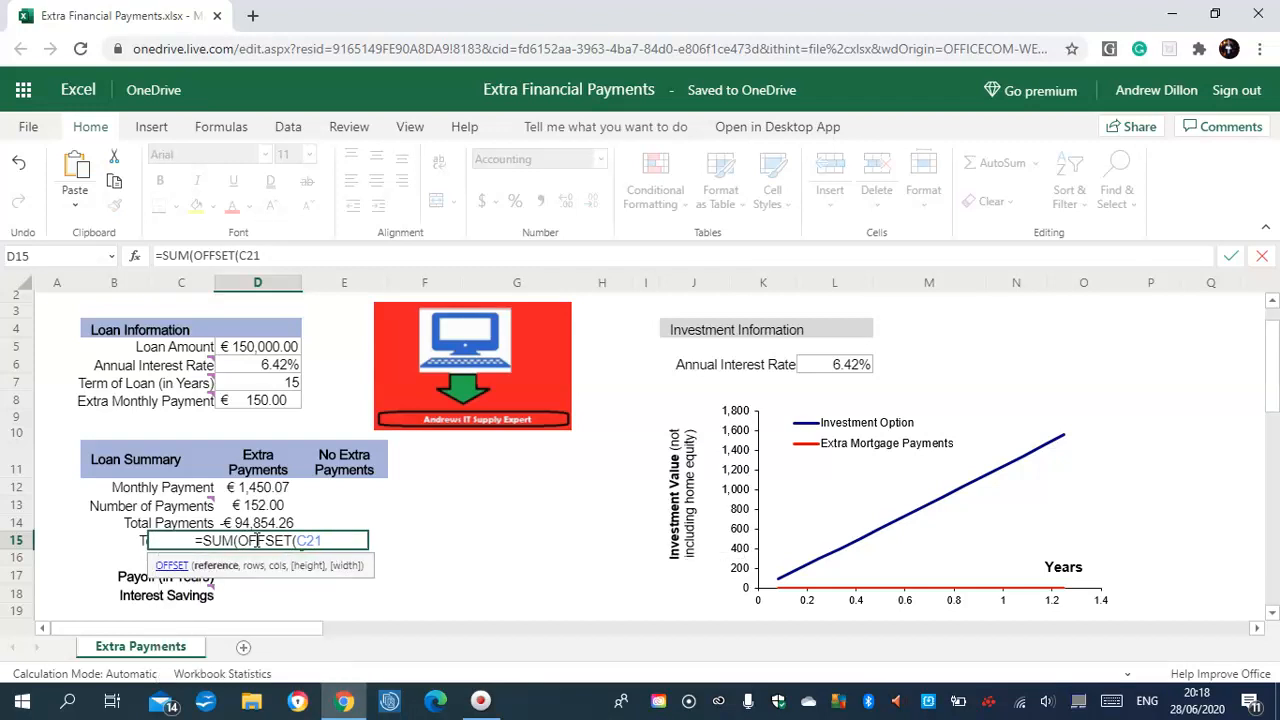
{"action": "type", "text": ",2,"}
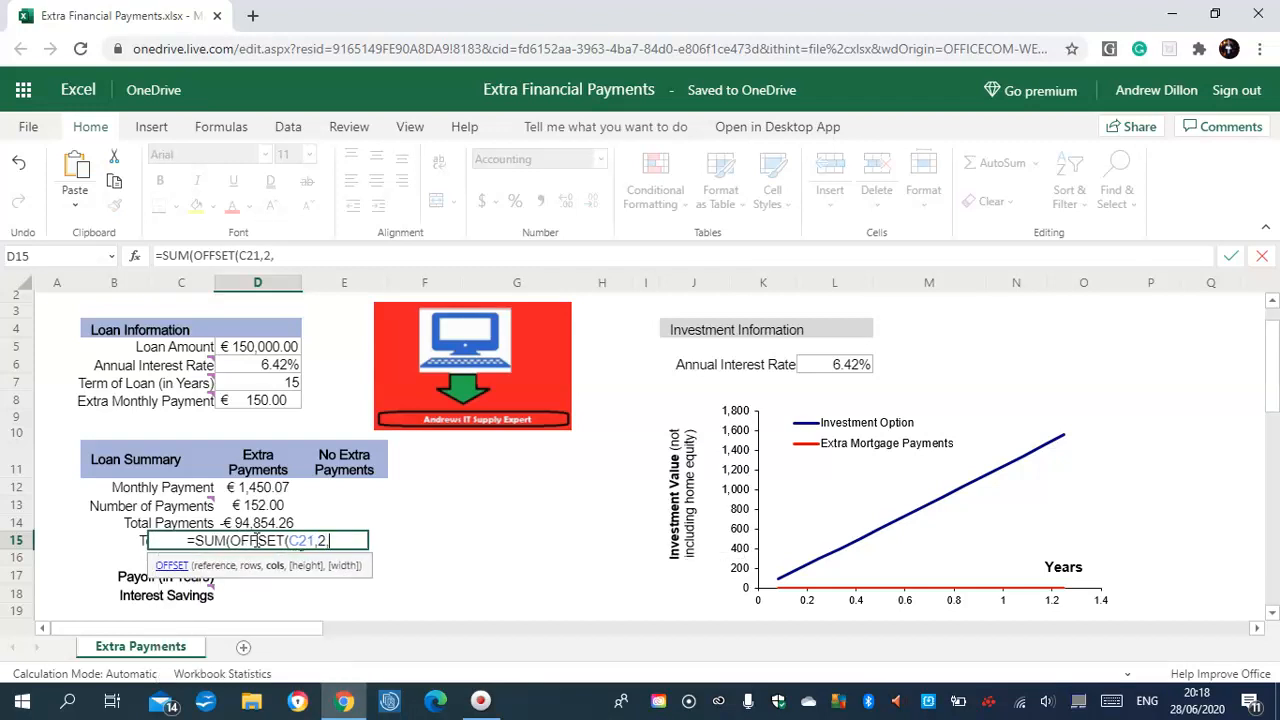
{"action": "type", "text": "0,"}
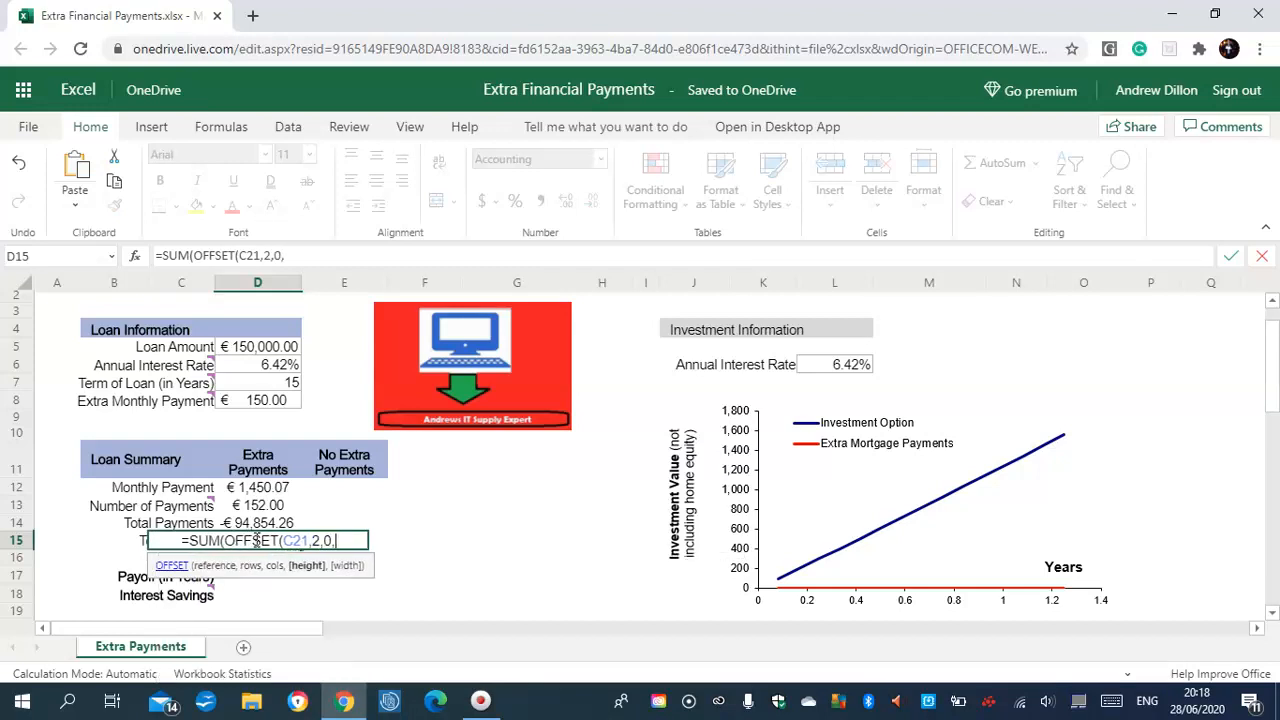
{"action": "type", "text": "D1"}
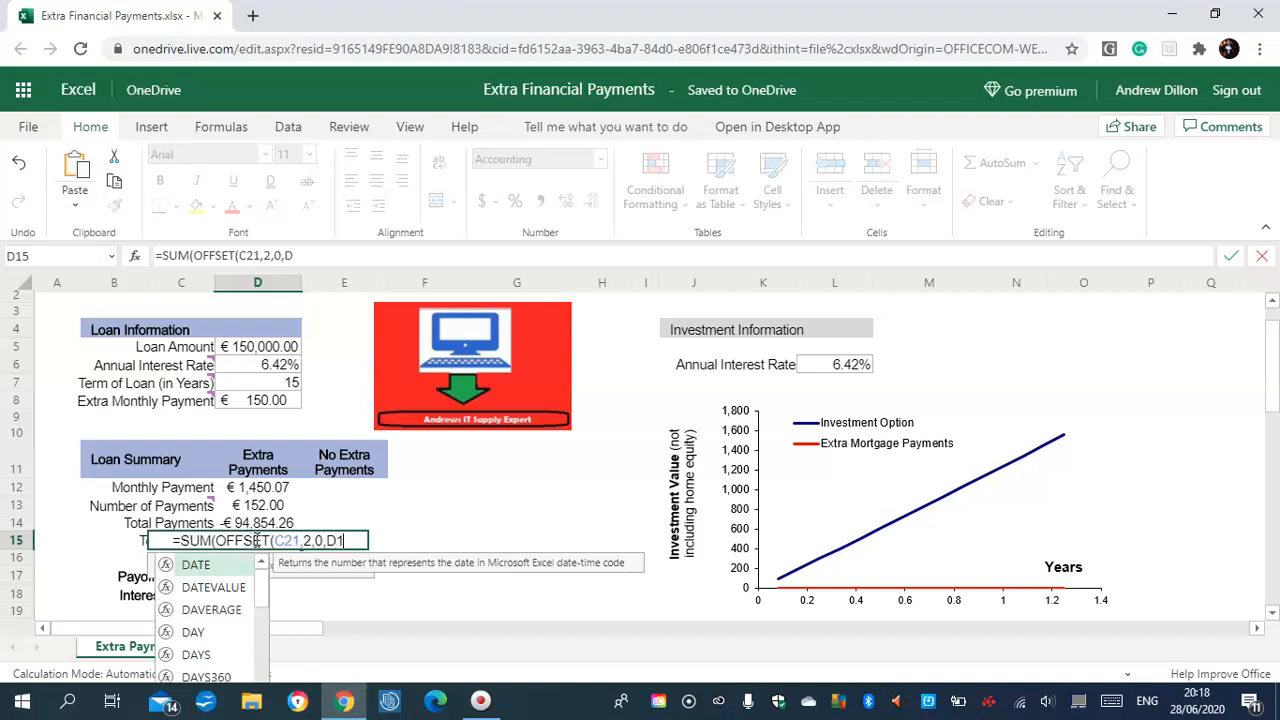
{"action": "type", "text": "3,1"}
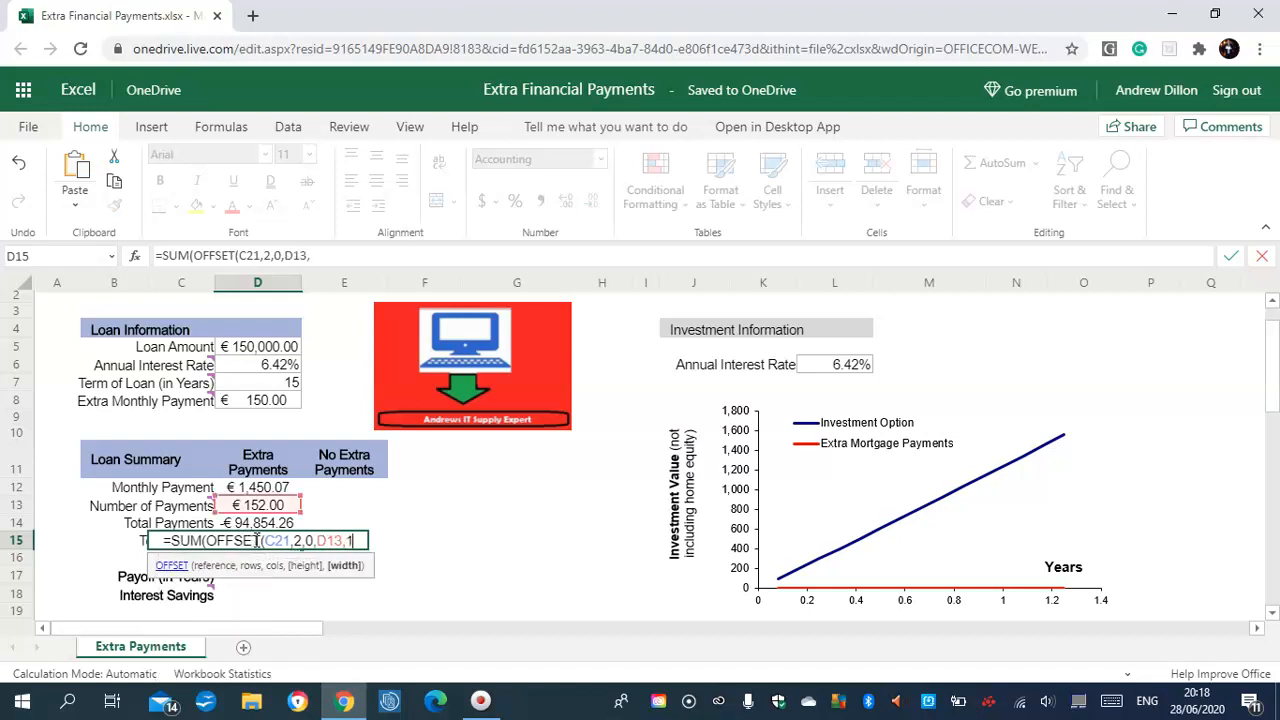
{"action": "type", "text": "))"}
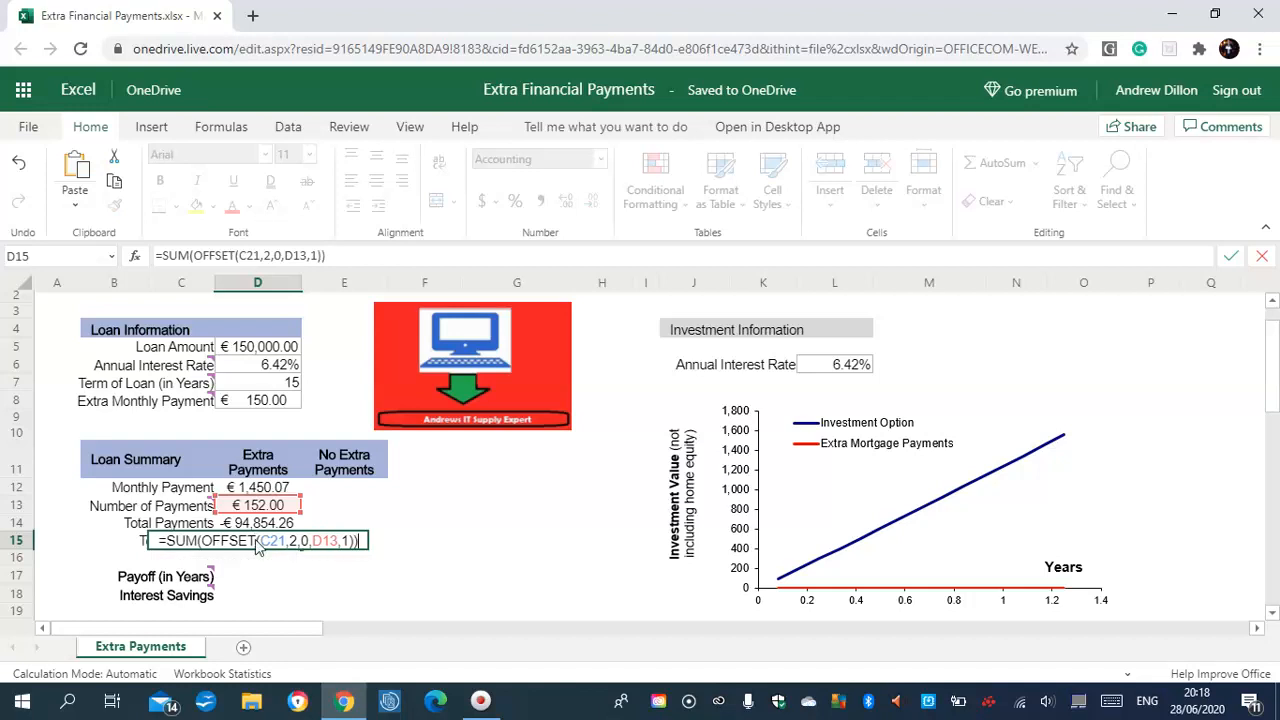
{"action": "key", "text": "Return"}
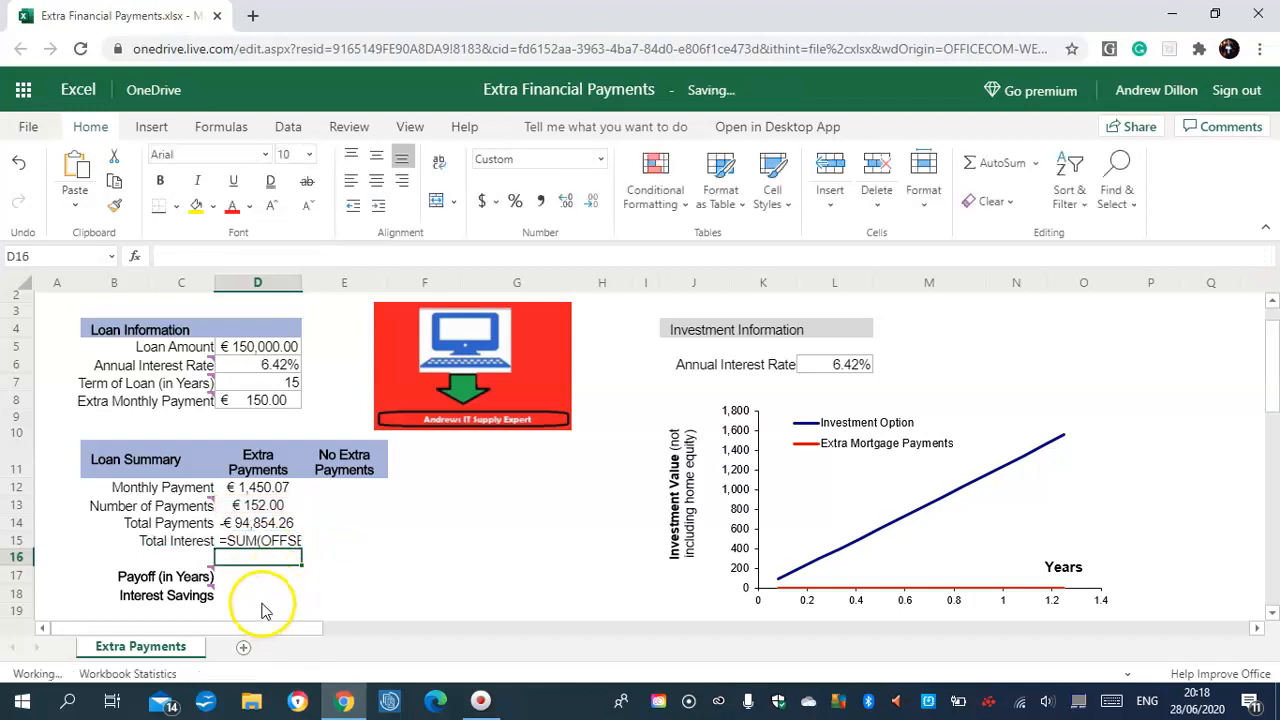
{"action": "left_click", "coordinate": [257, 545]}
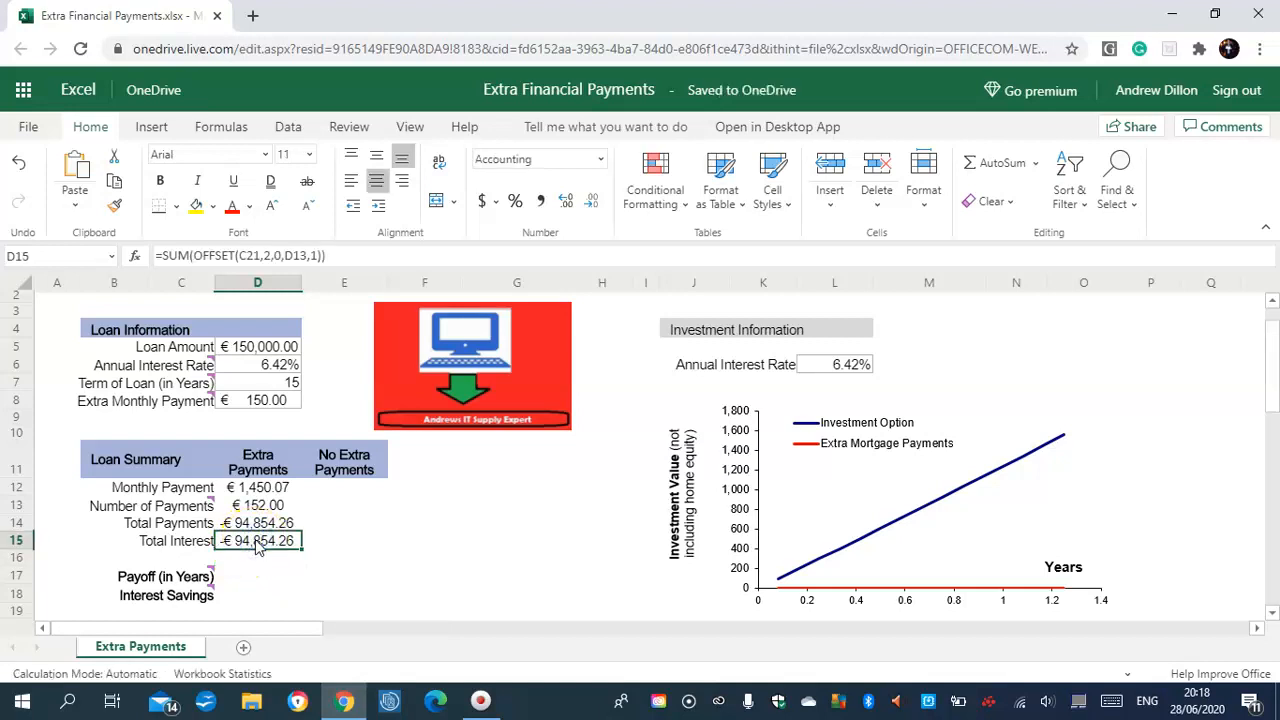
Step: Calculate the monthly payment without extra payments in cell E12 with the formula =-PMT(D6/12,D7*12,D5)
{"action": "left_click", "coordinate": [352, 490]}
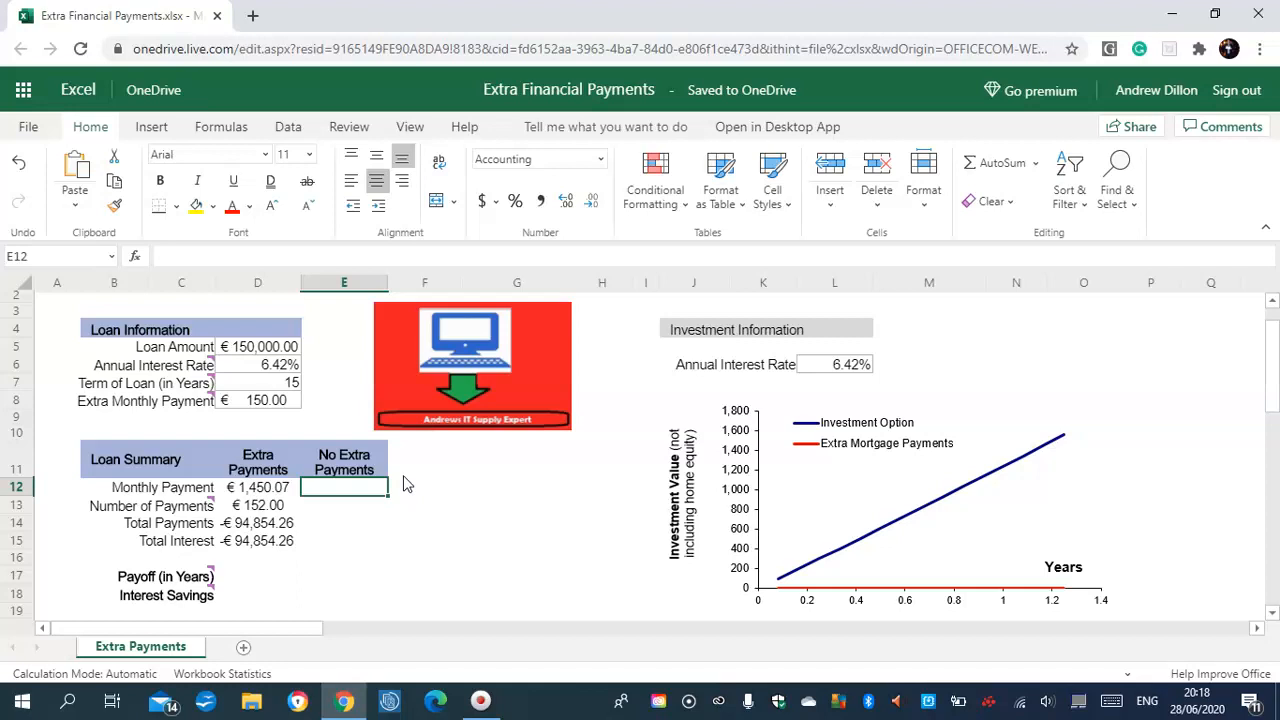
{"action": "type", "text": "=-PMT"}
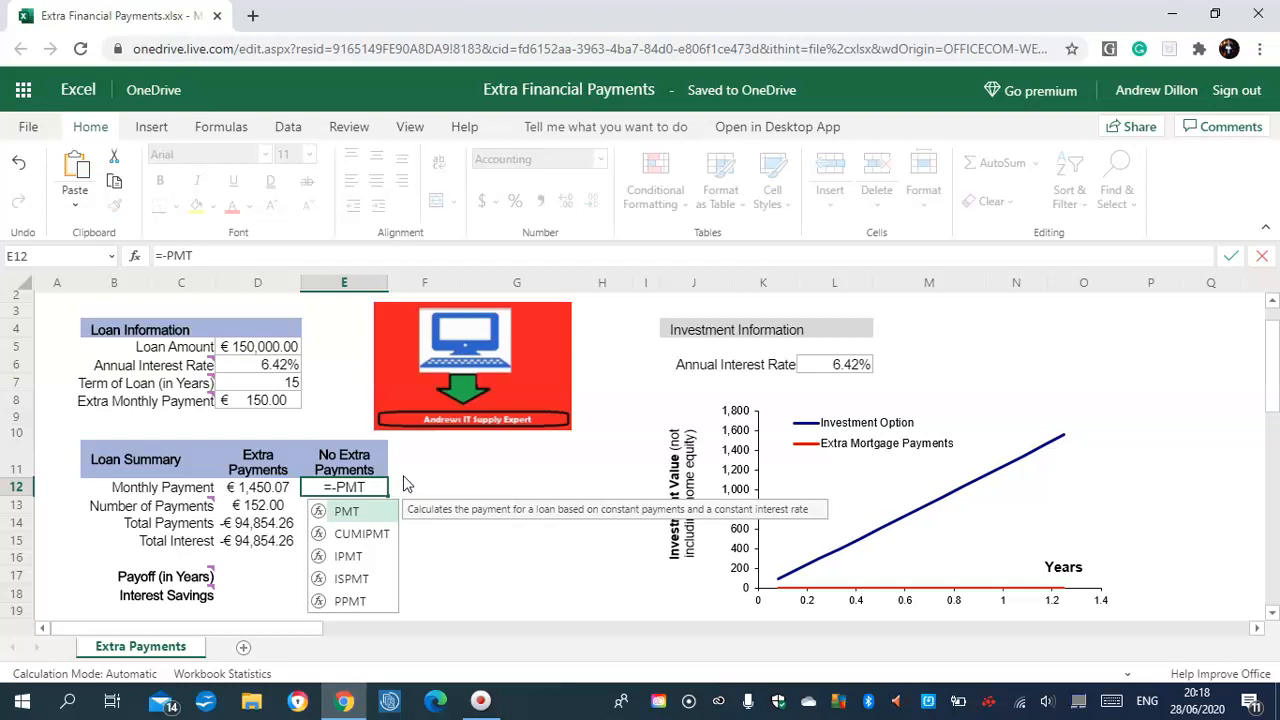
{"action": "type", "text": "(D"}
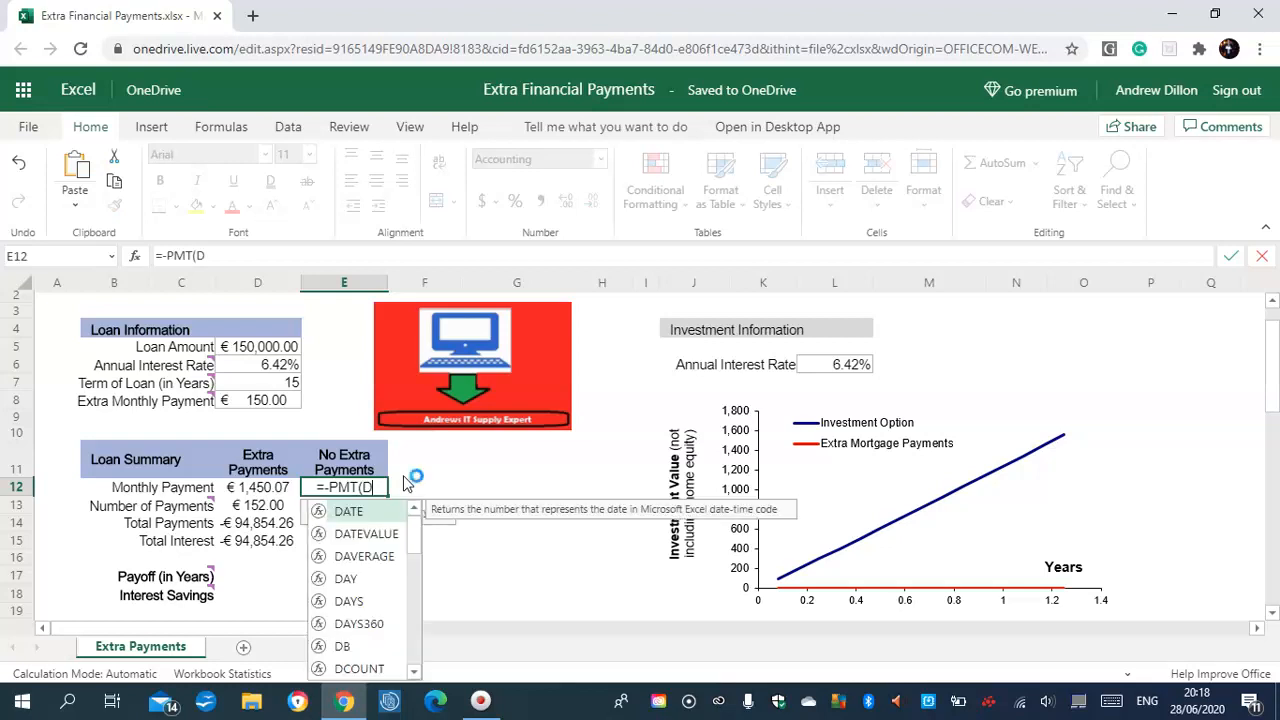
{"action": "type", "text": "6"}
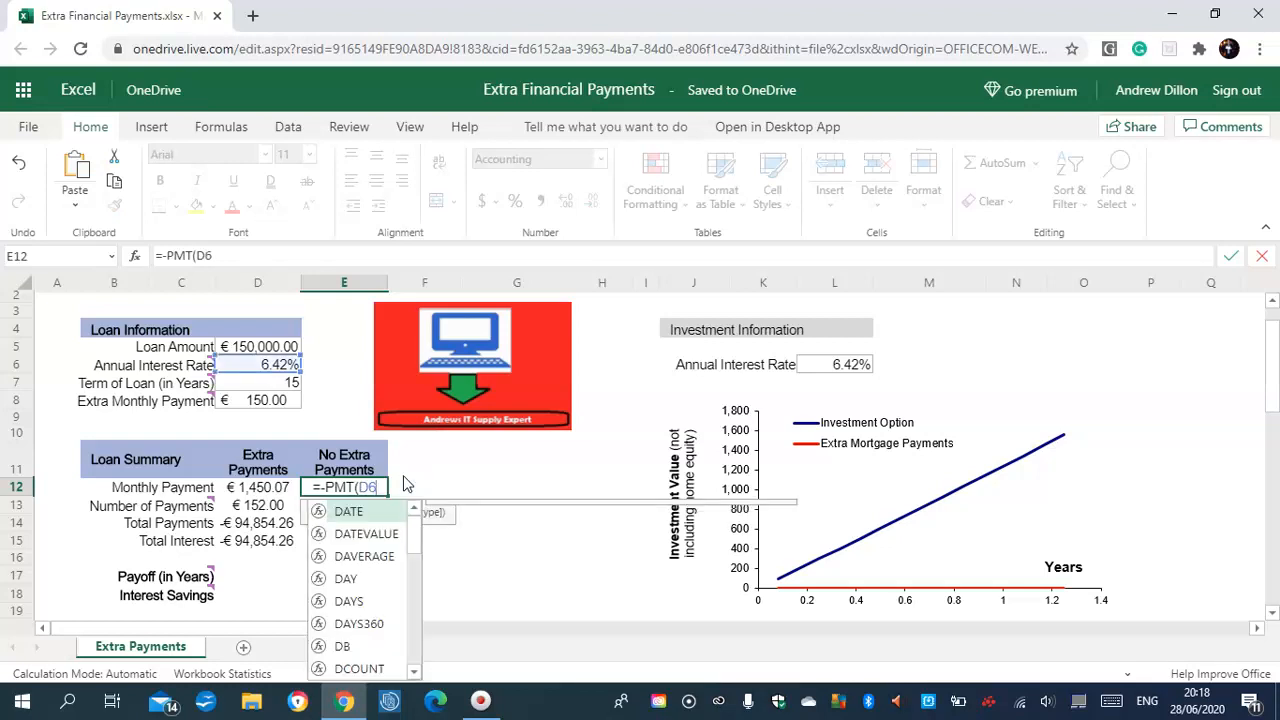
{"action": "type", "text": "/12"}
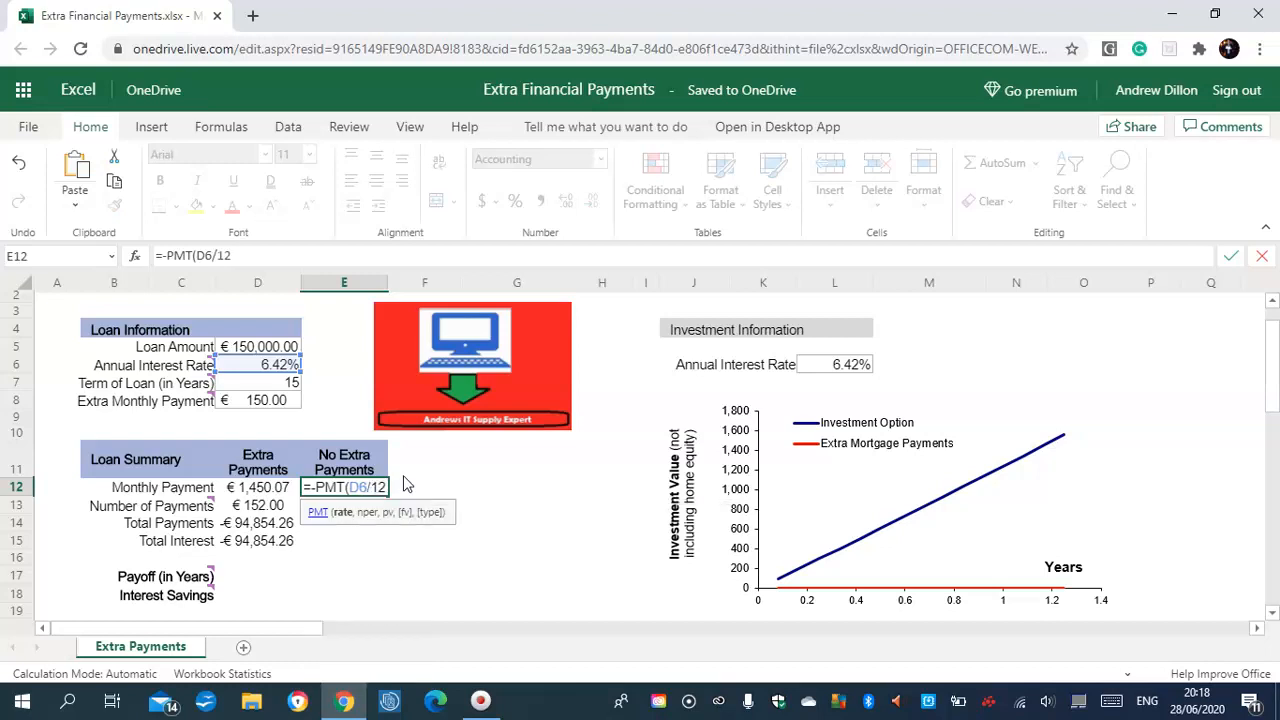
{"action": "type", "text": ",D7"}
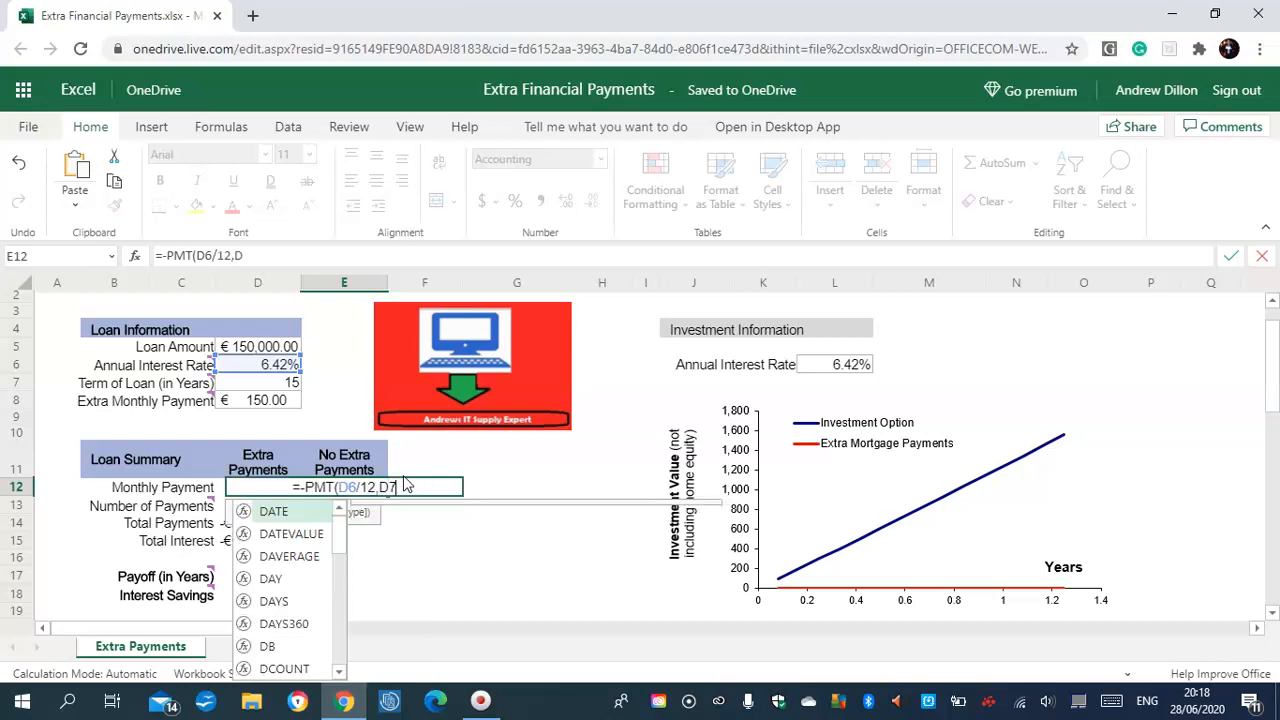
{"action": "type", "text": "*12"}
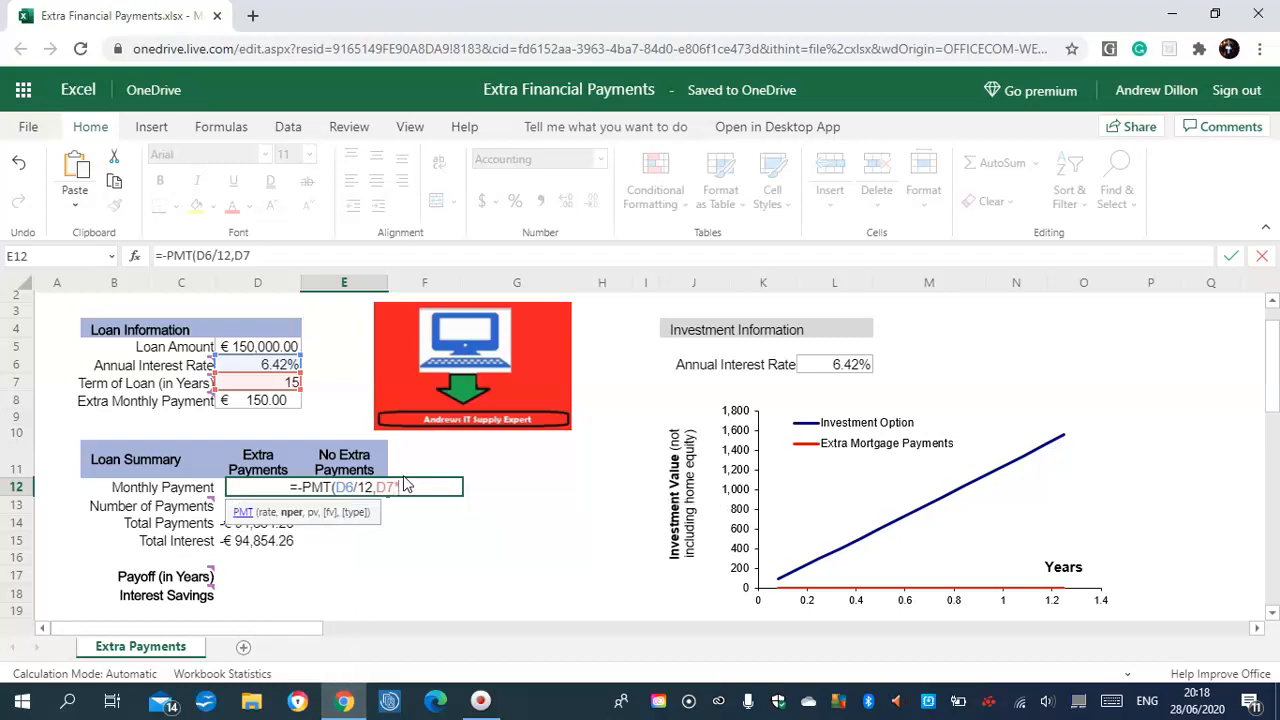
{"action": "type", "text": ",D"}
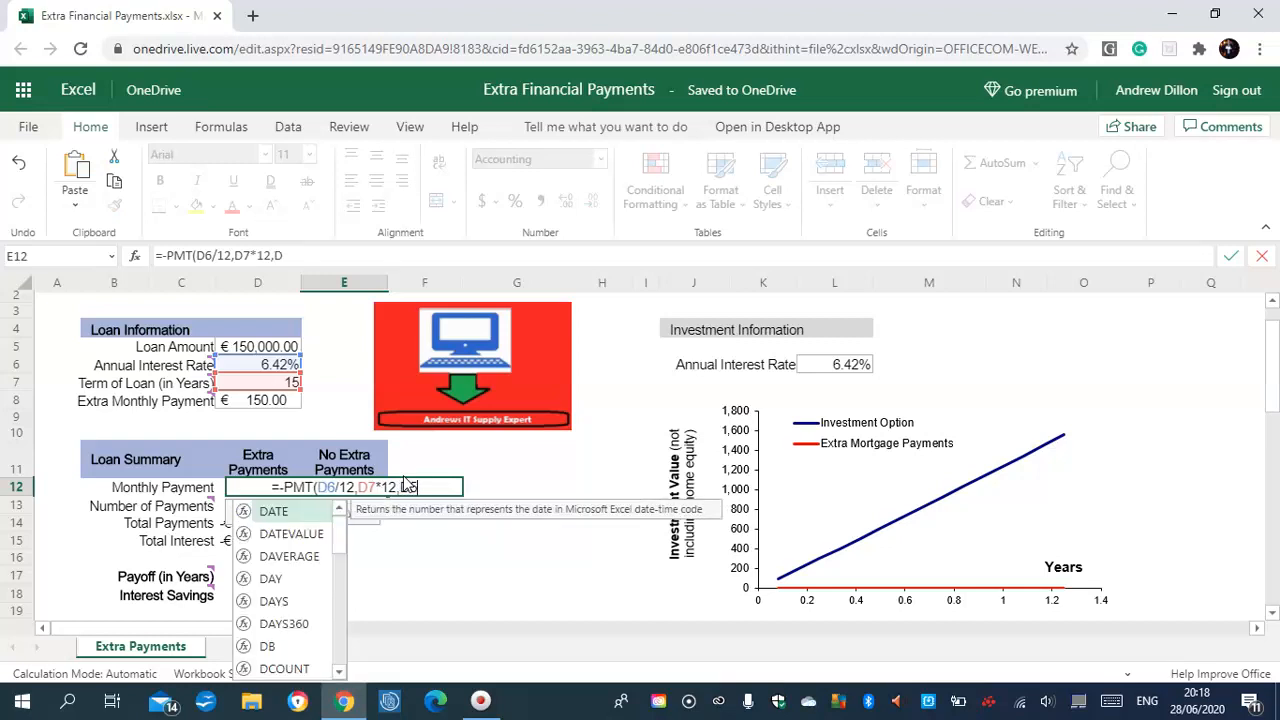
{"action": "type", "text": "5)"}
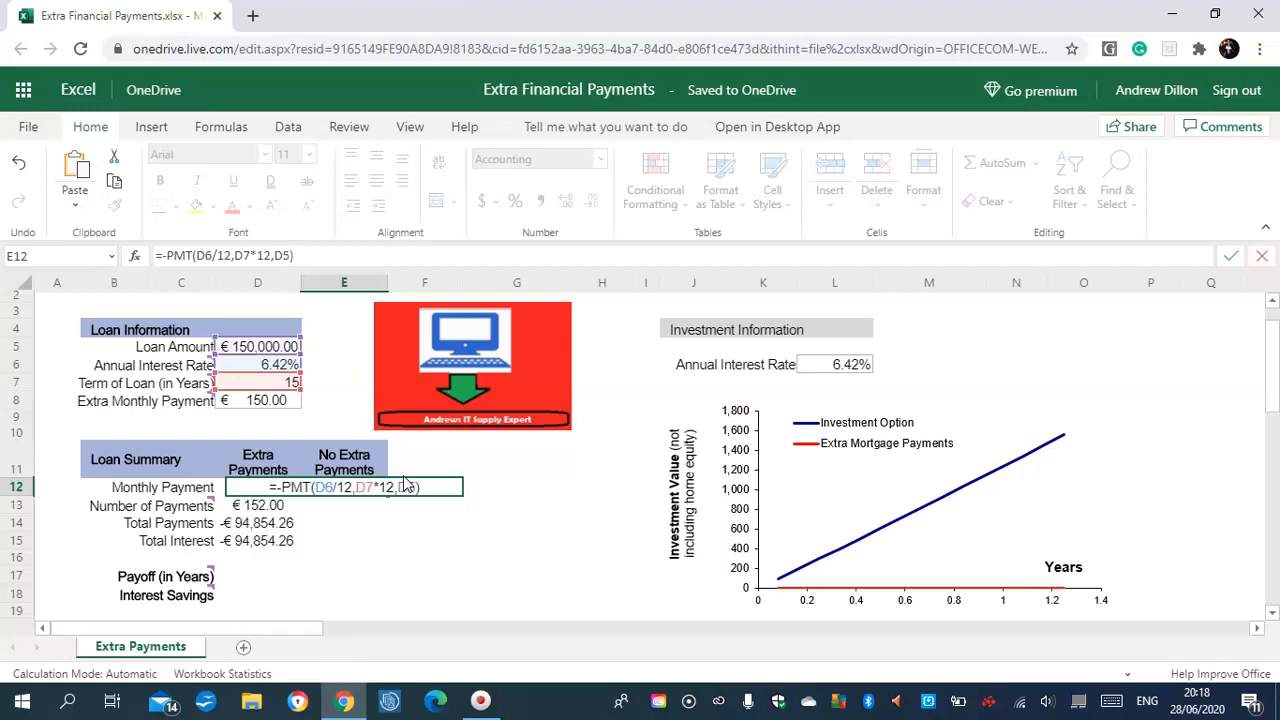
{"action": "key", "text": "Return"}
Step: Calculate the number of payments without extra payments in cell E13 with the formula =NPER(D6/12,E12,-D5)
{"action": "left_click", "coordinate": [365, 505]}
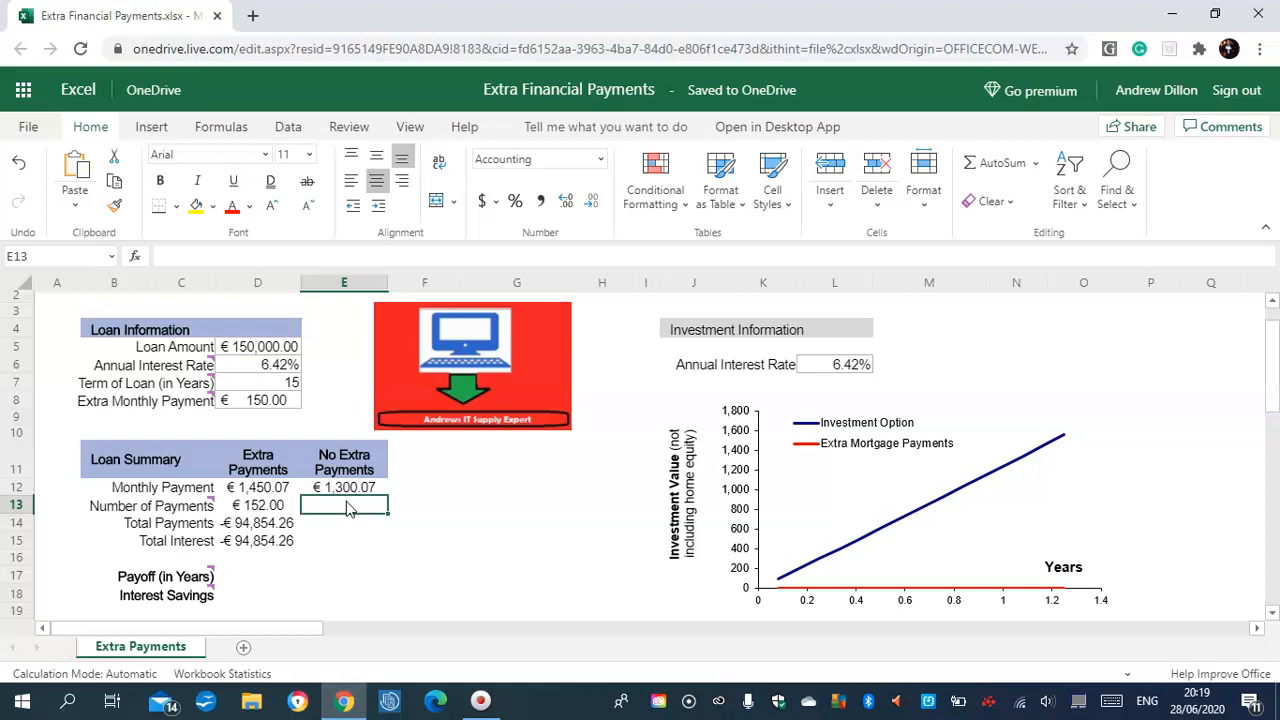
{"action": "type", "text": "=NP"}
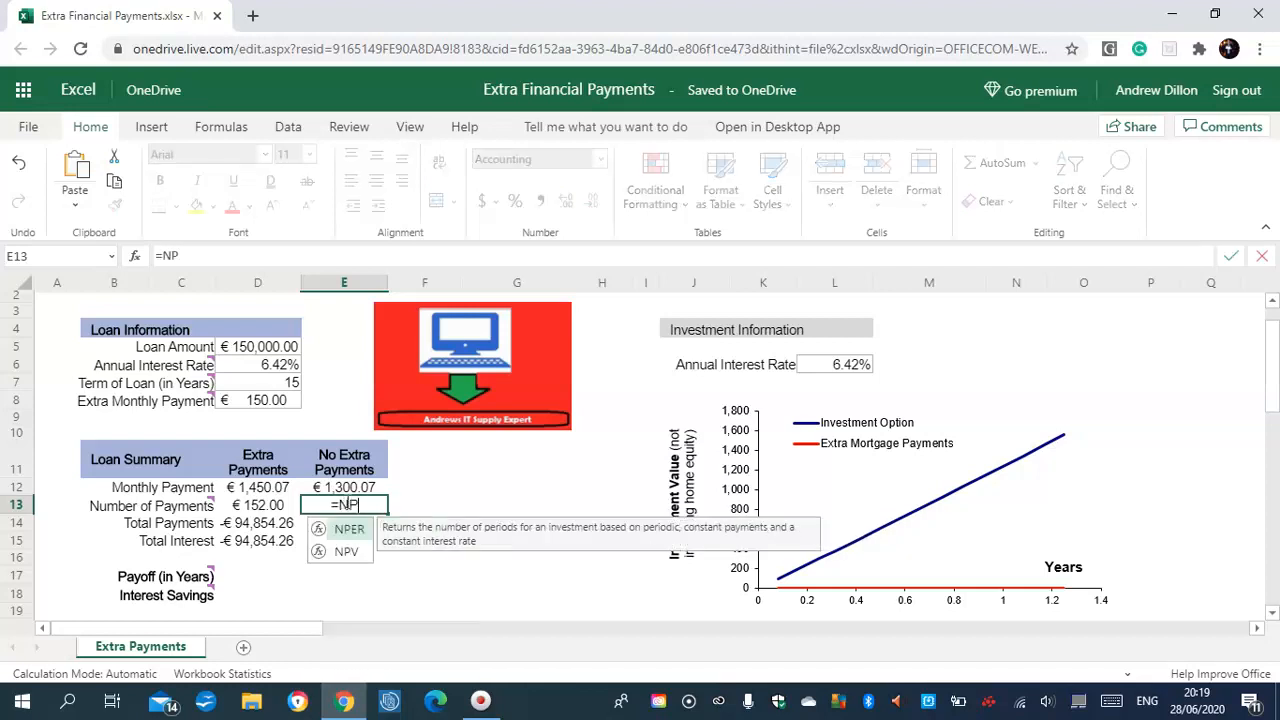
{"action": "type", "text": "ER"}
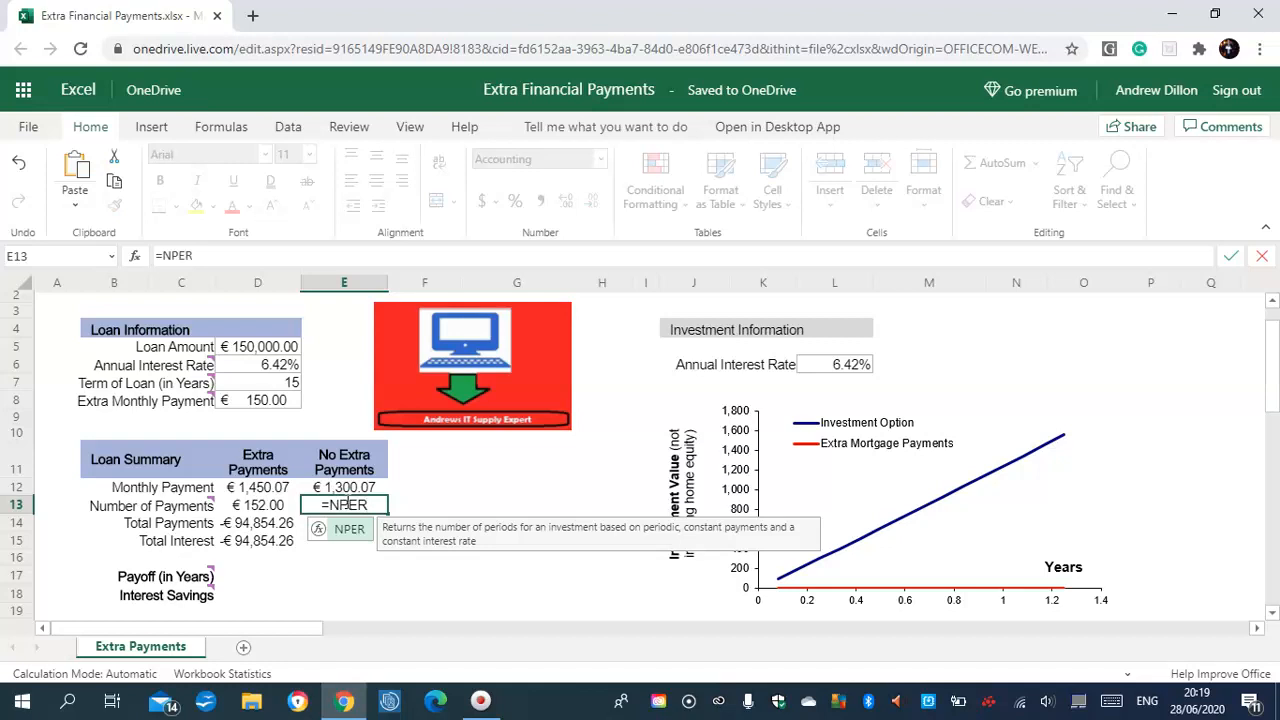
{"action": "type", "text": "(D6"}
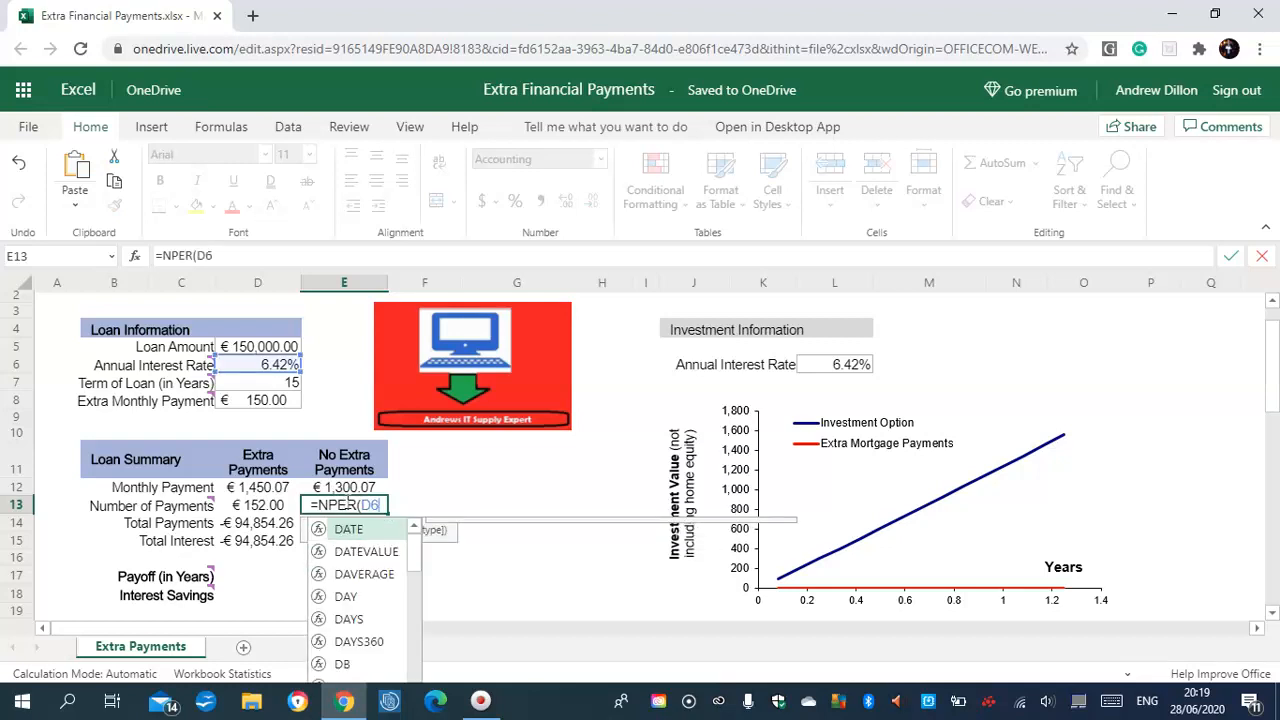
{"action": "type", "text": "/12"}
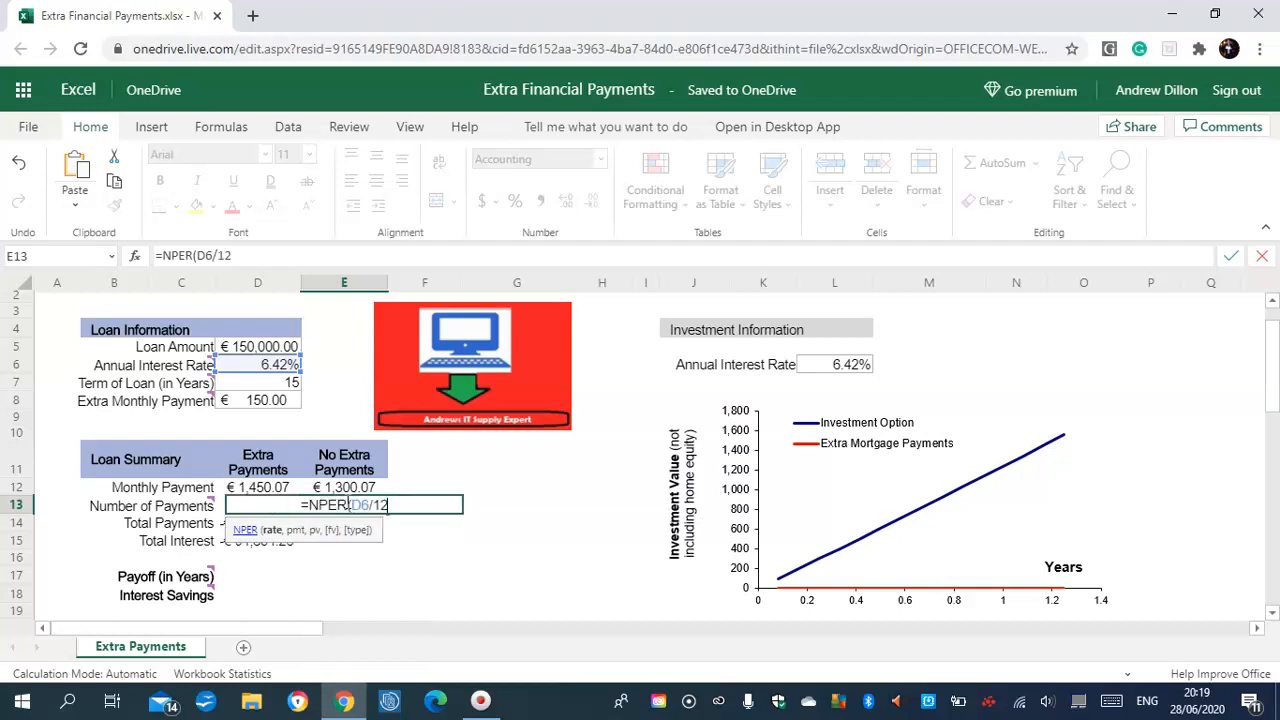
{"action": "type", "text": ",E12"}
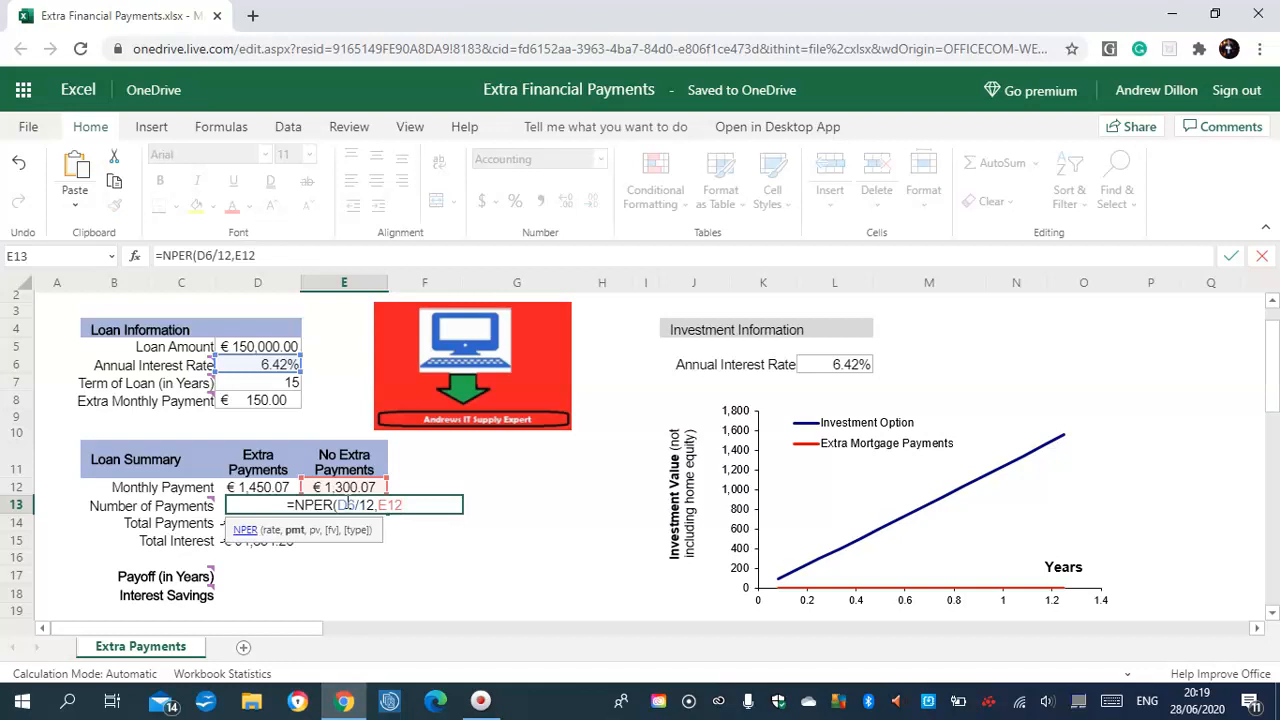
{"action": "type", "text": ",-"}
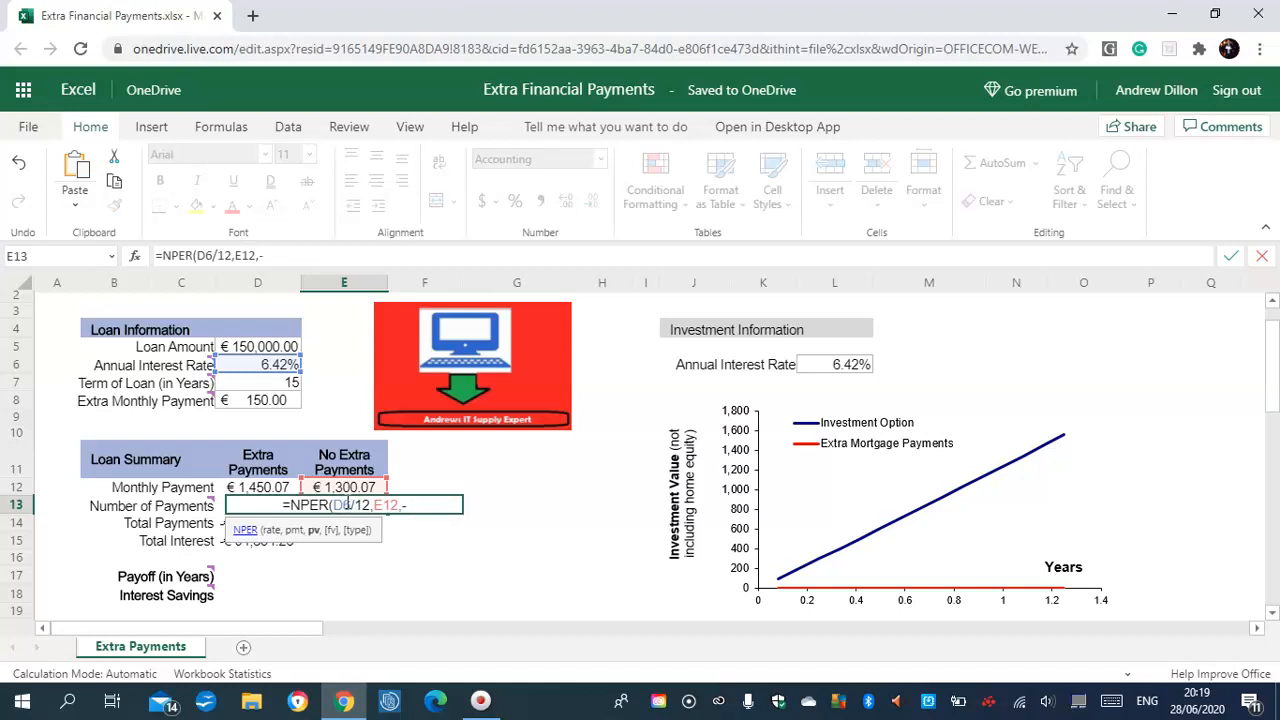
{"action": "type", "text": "D5)"}
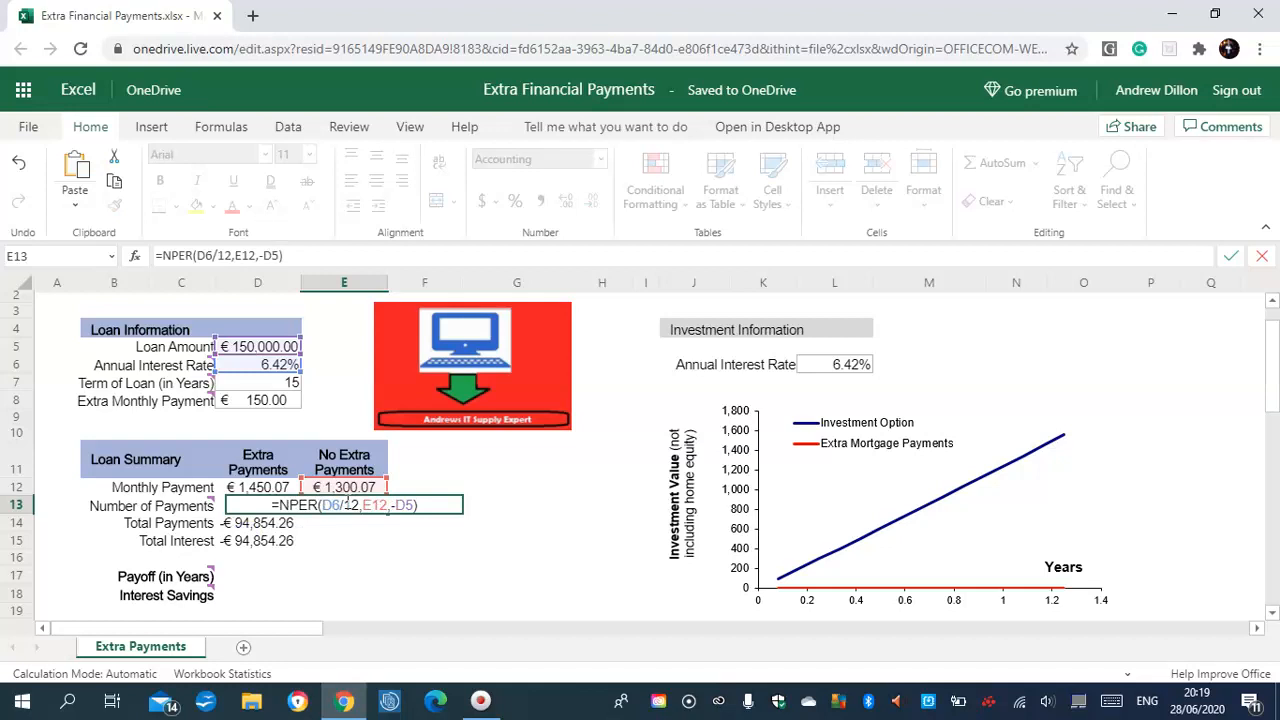
{"action": "key", "text": "Return"}
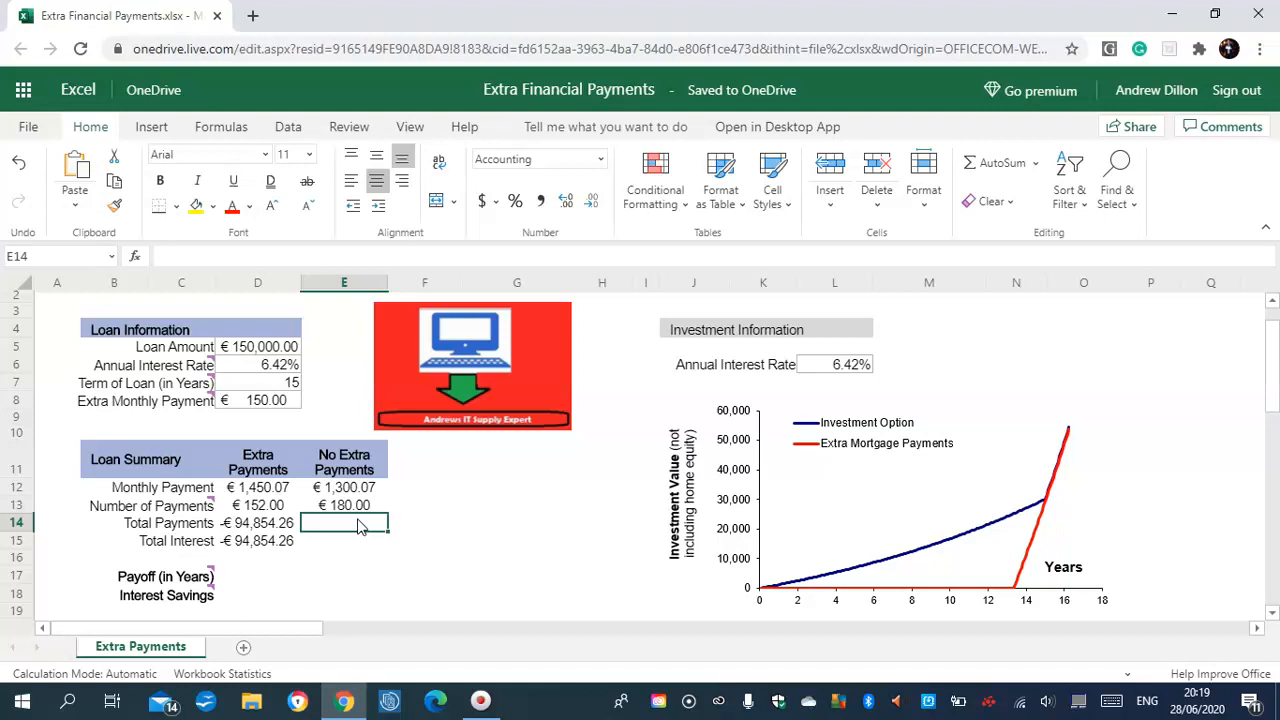
Step: Calculate the total payments without extra payments in cell E14 with the formula =E13*E12
{"action": "type", "text": "=E13"}
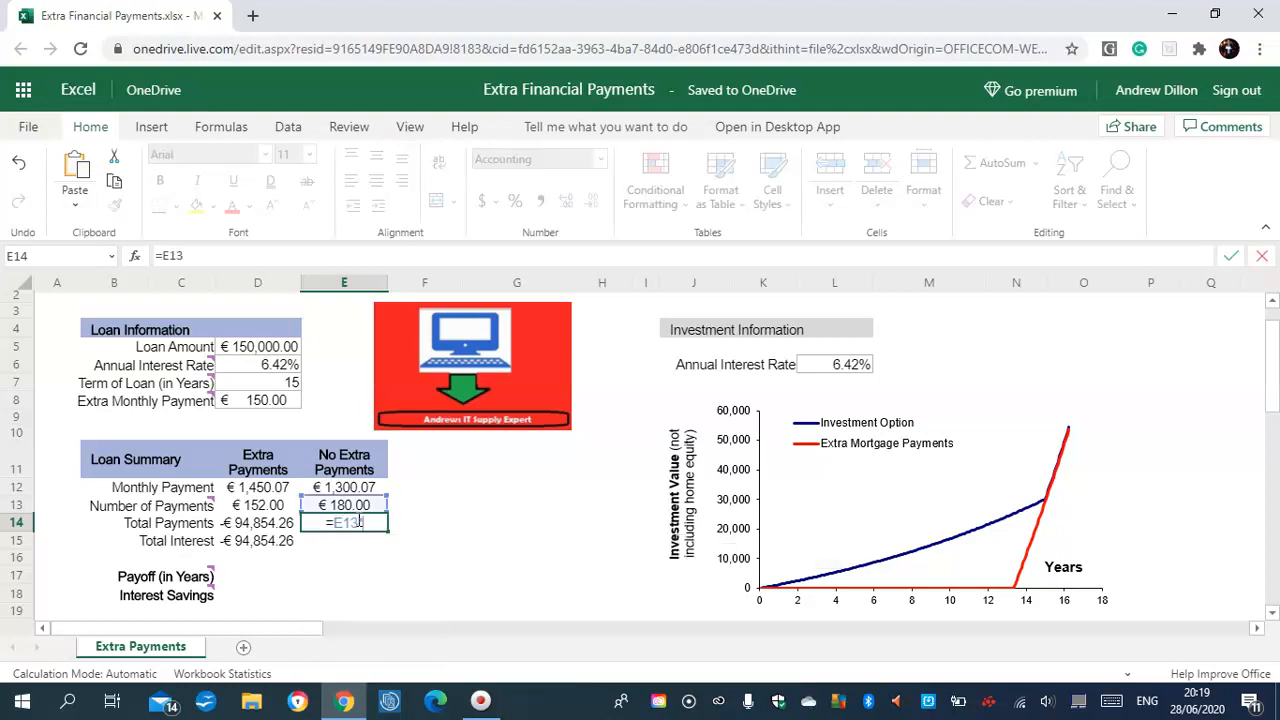
{"action": "type", "text": "*E12"}
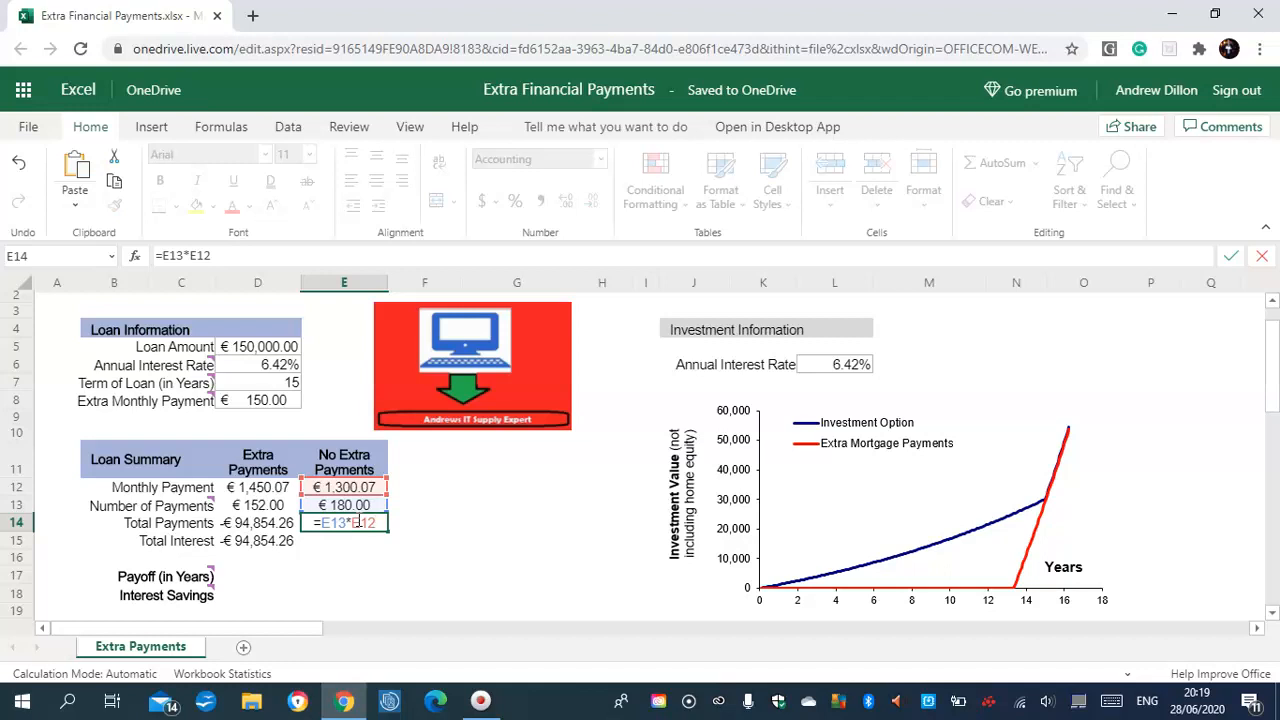
{"action": "key", "text": "Return"}
Step: Calculate the total interest without extra payments in cell E15 with the formula =(CUMIPMT(D6/12,D7*12,D5,1,D7*12,0))
{"action": "left_click", "coordinate": [362, 540]}
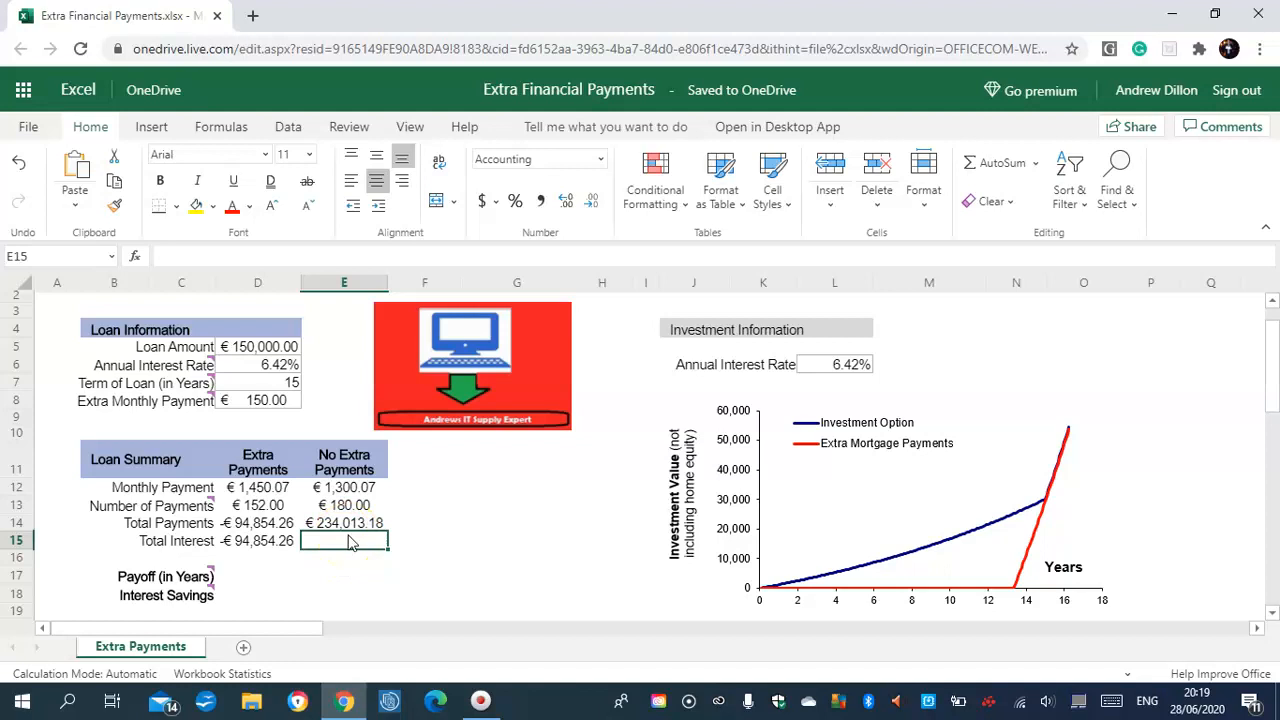
{"action": "type", "text": "="}
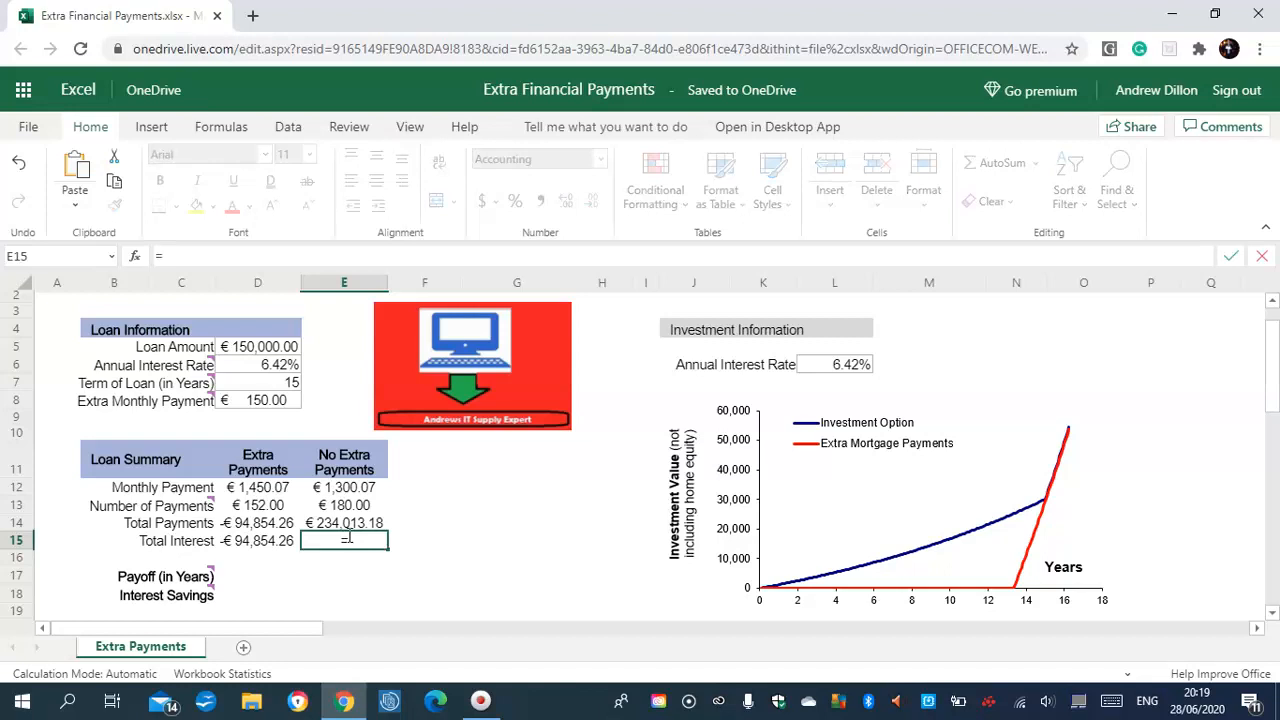
{"action": "type", "text": "("}
{"action": "type", "text": "E"}
{"action": "type", "text": "U"}
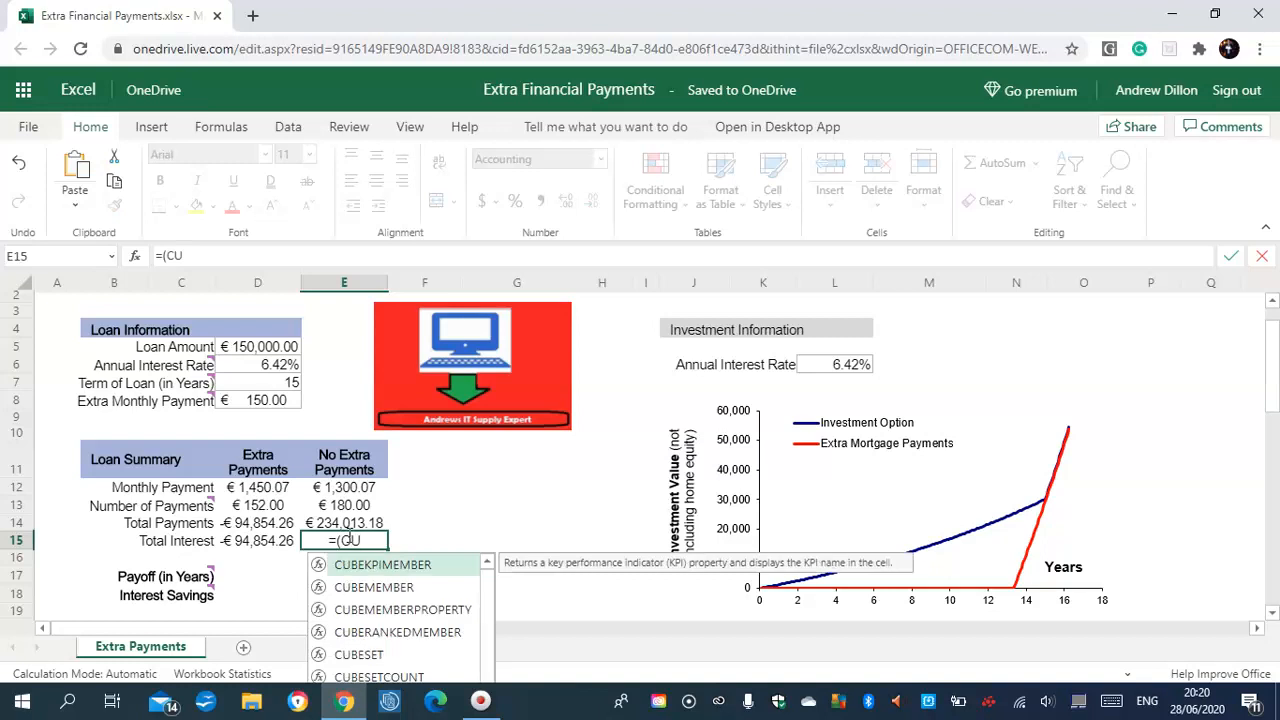
{"action": "type", "text": "MIPM"}
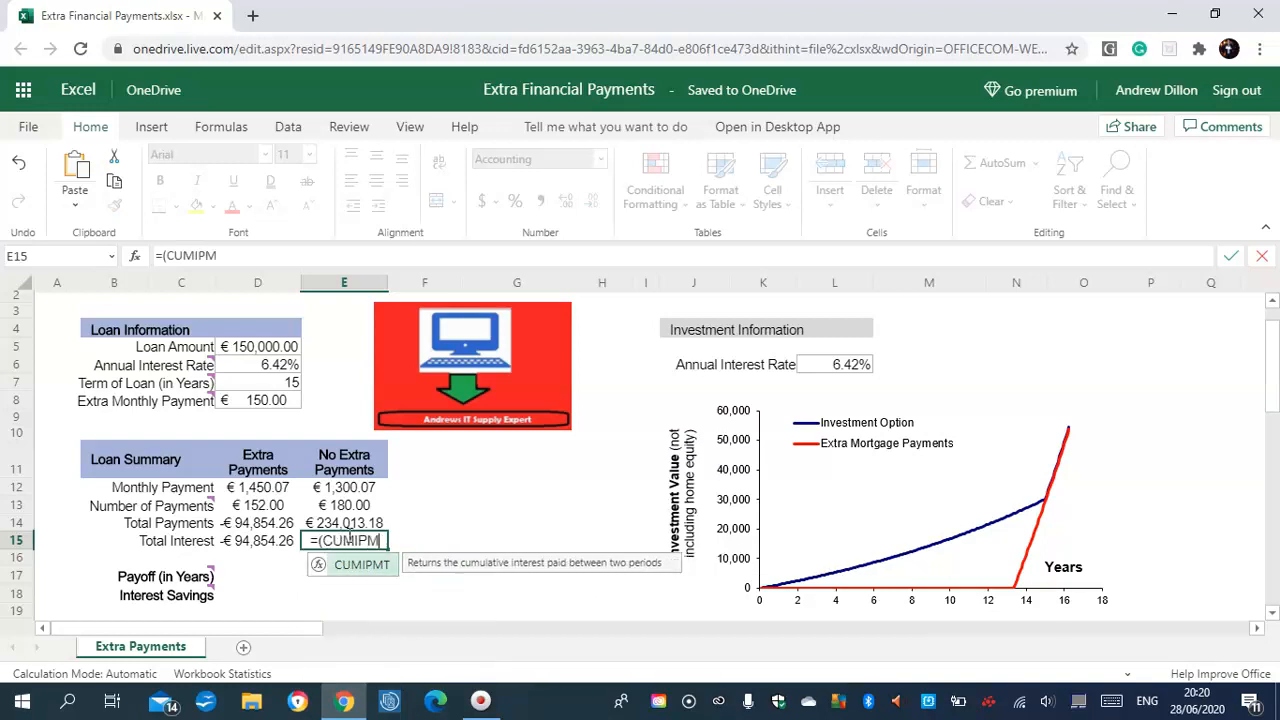
{"action": "type", "text": "T(D6"}
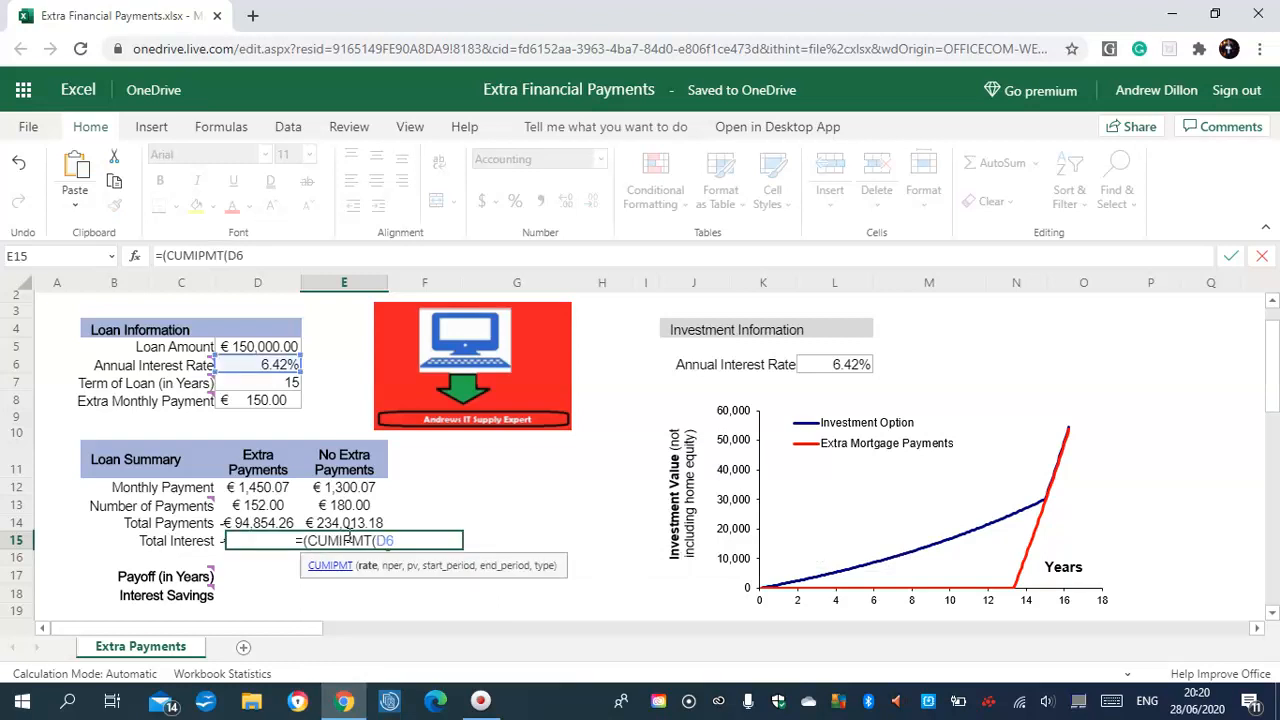
{"action": "type", "text": "/12"}
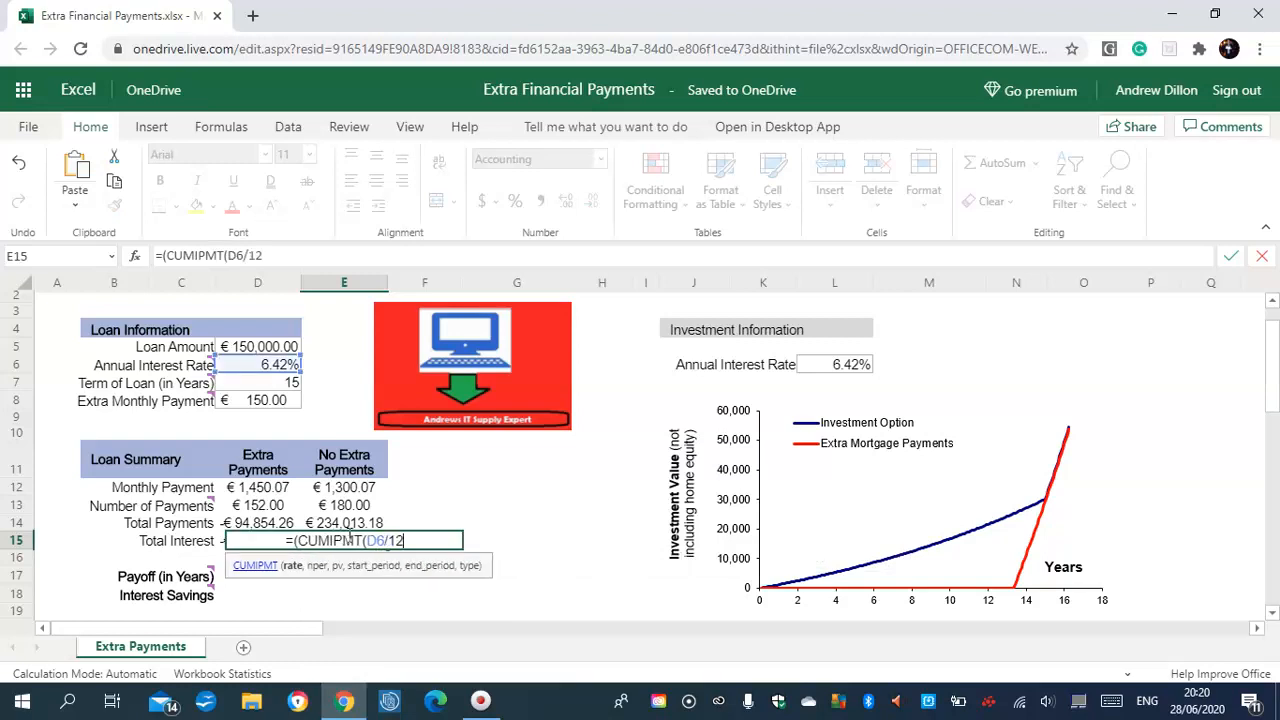
{"action": "type", "text": ",D"}
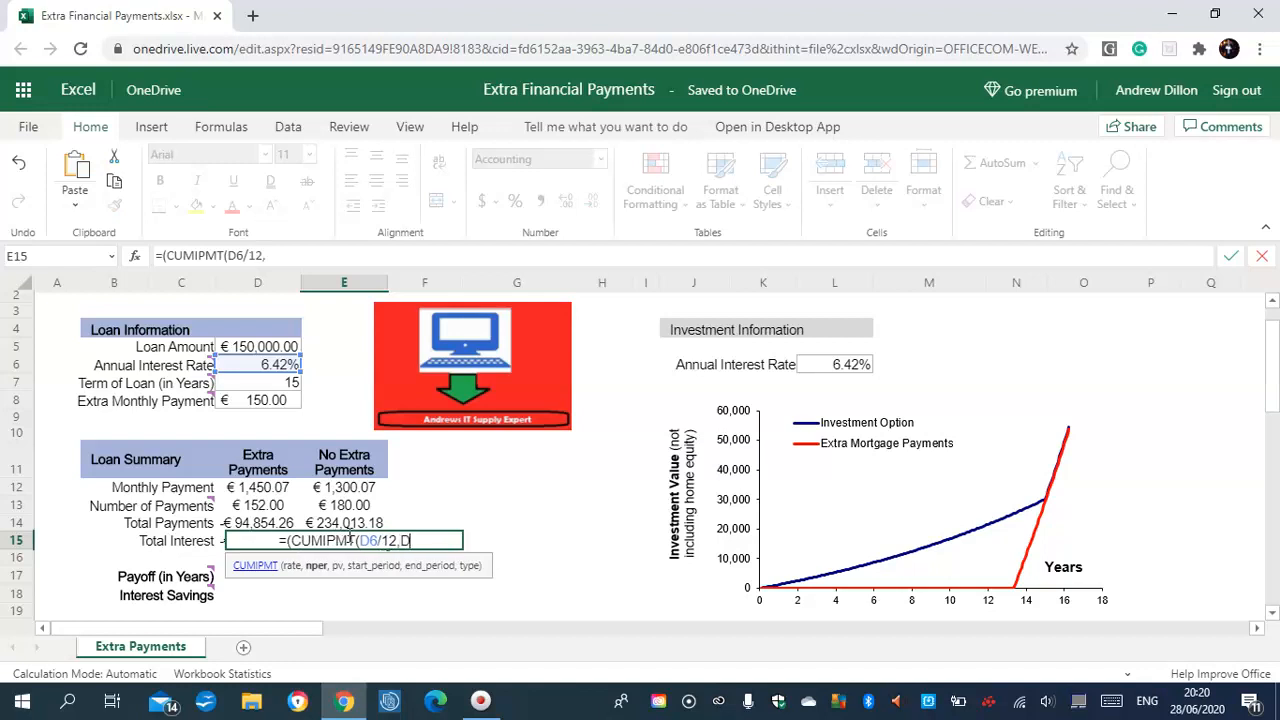
{"action": "type", "text": "7"}
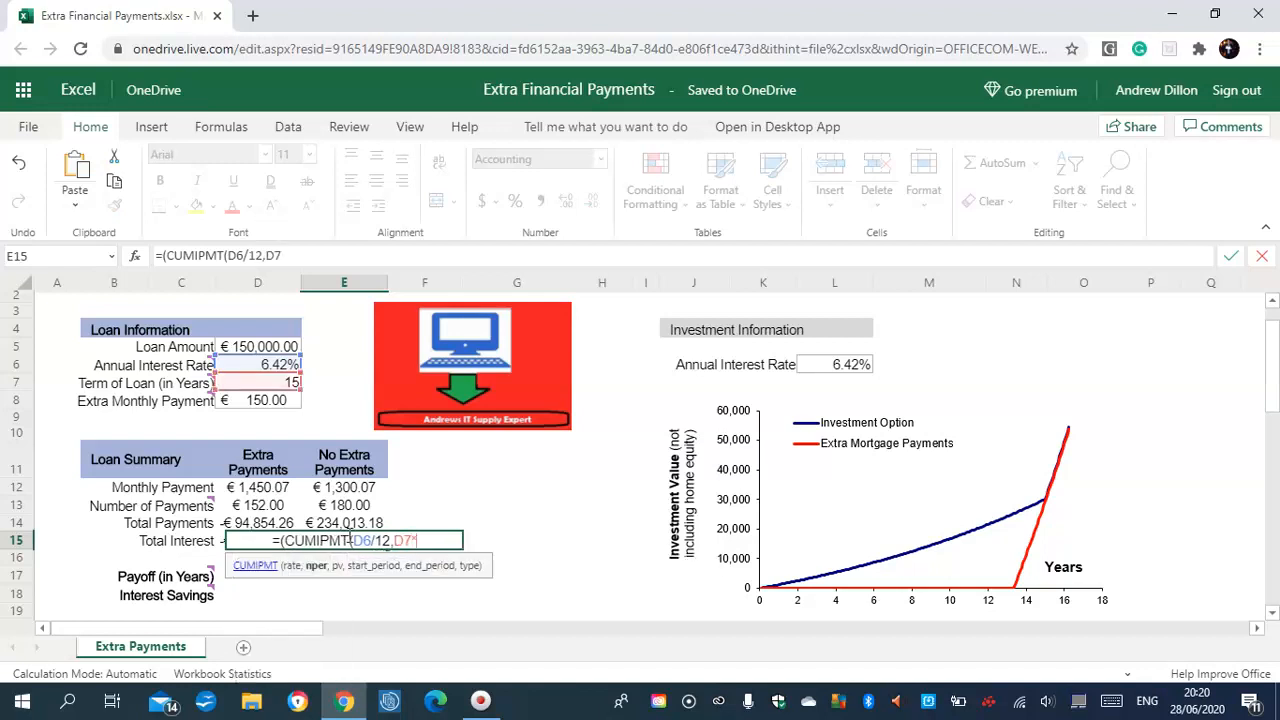
{"action": "type", "text": "*12"}
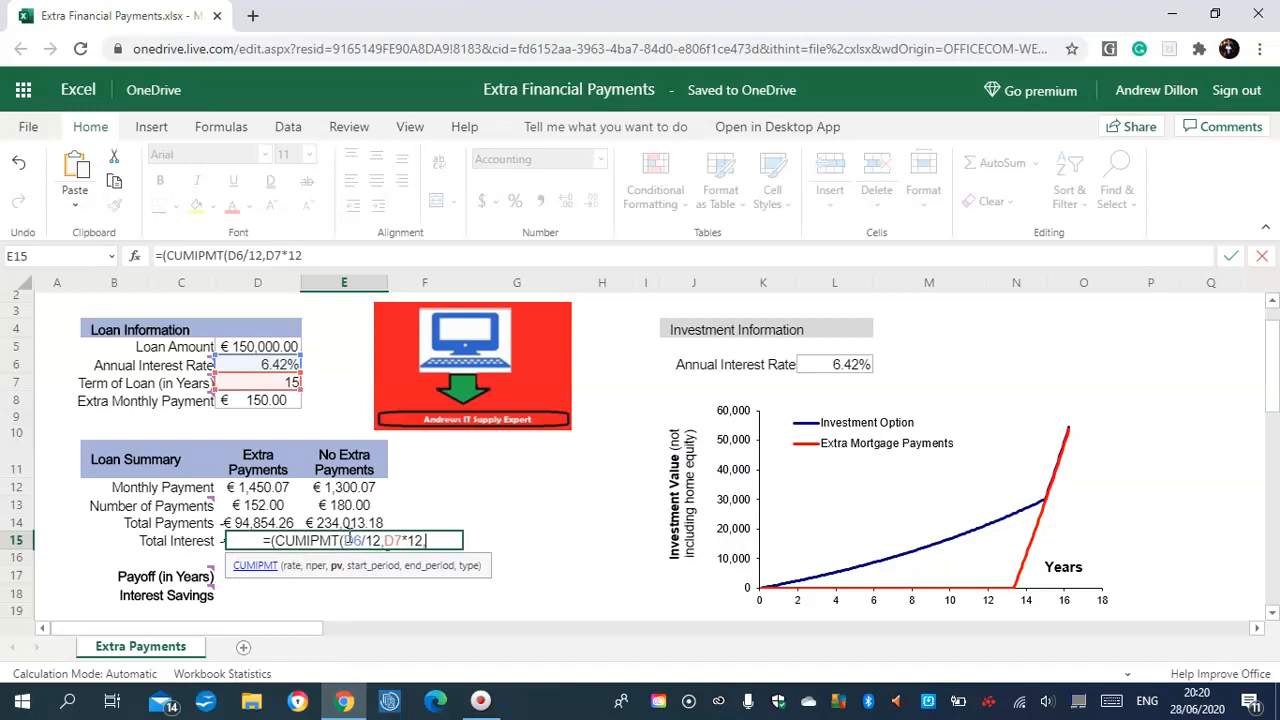
{"action": "type", "text": ","}
{"action": "type", "text": "D5"}
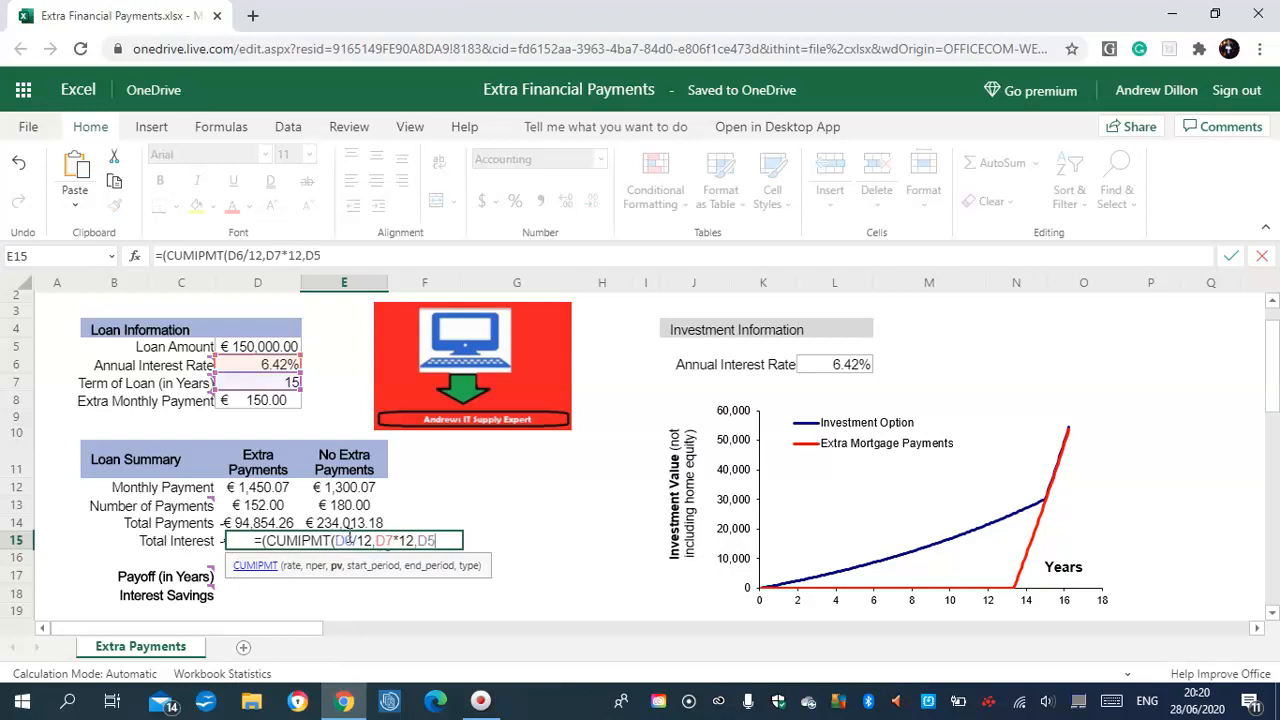
{"action": "type", "text": ",1"}
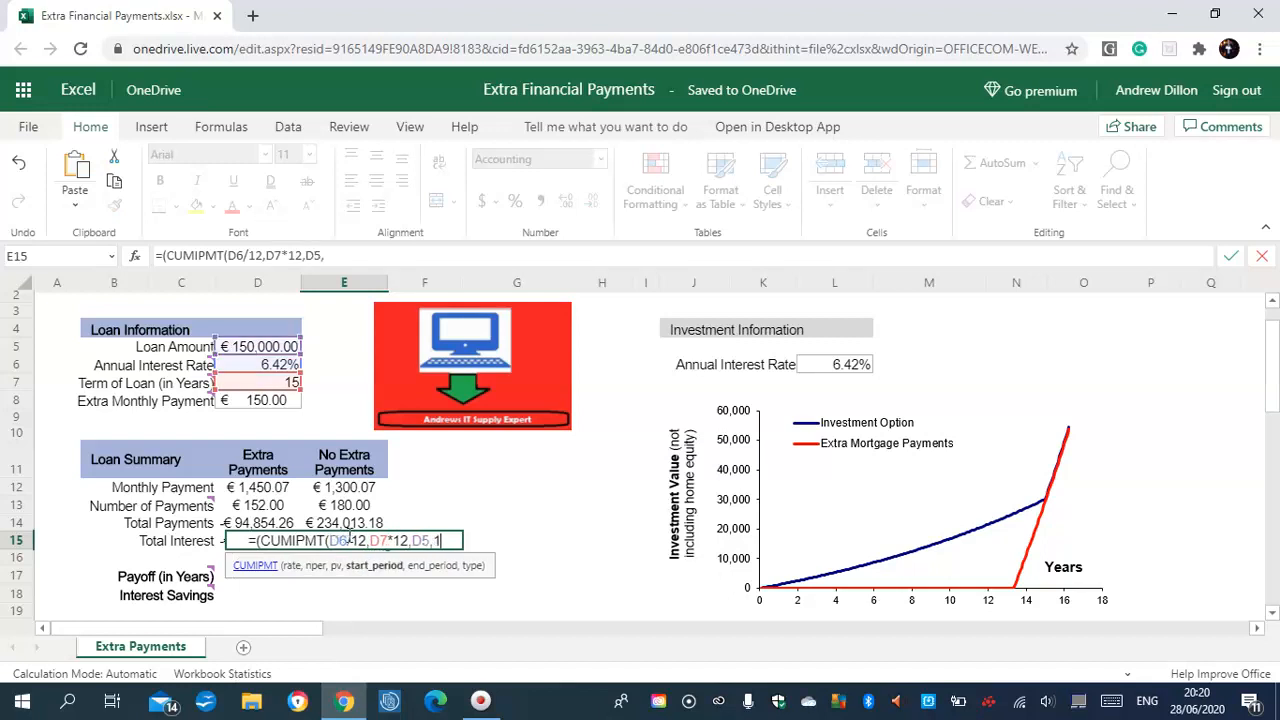
{"action": "type", "text": ",D7"}
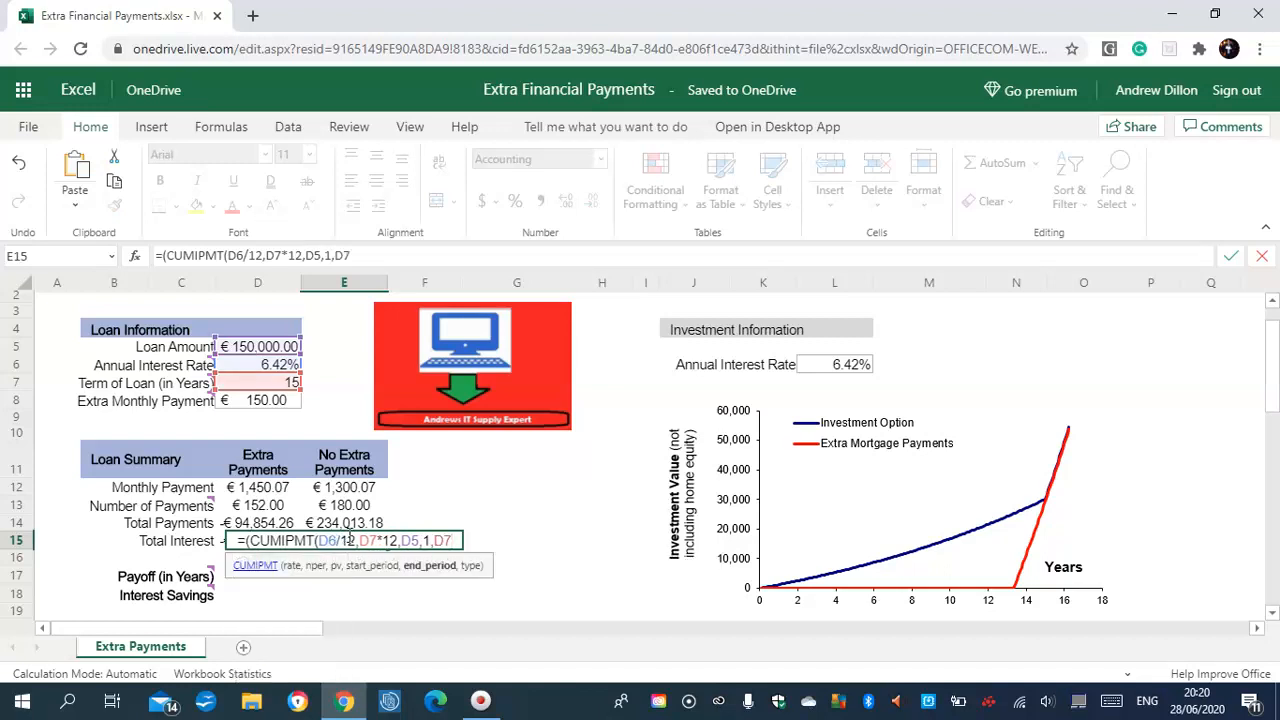
{"action": "type", "text": "*12"}
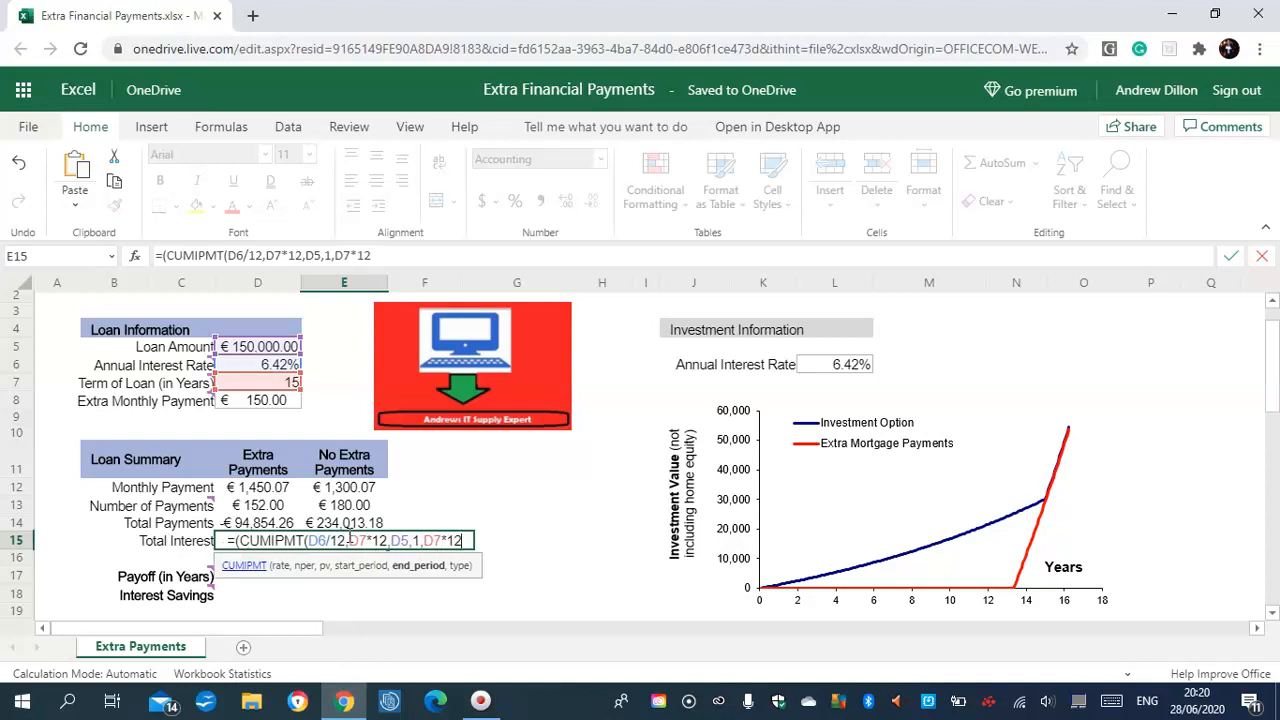
{"action": "type", "text": ","}
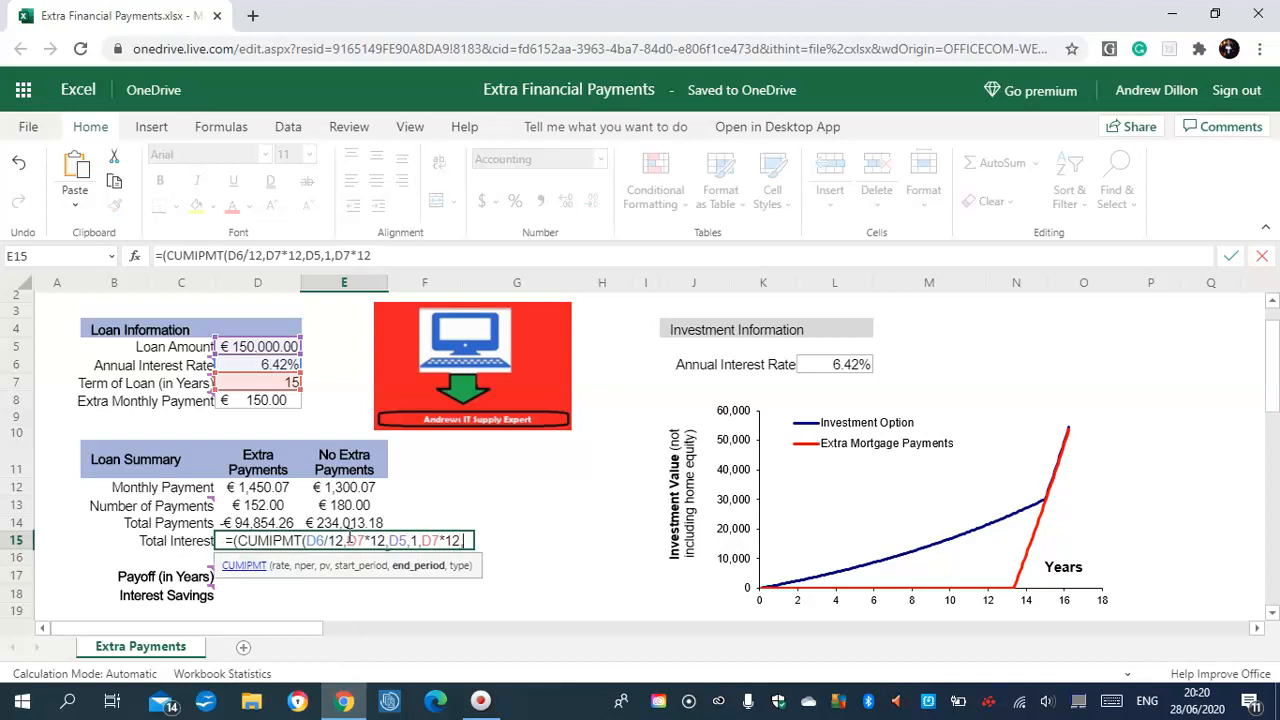
{"action": "type", "text": "0)"}
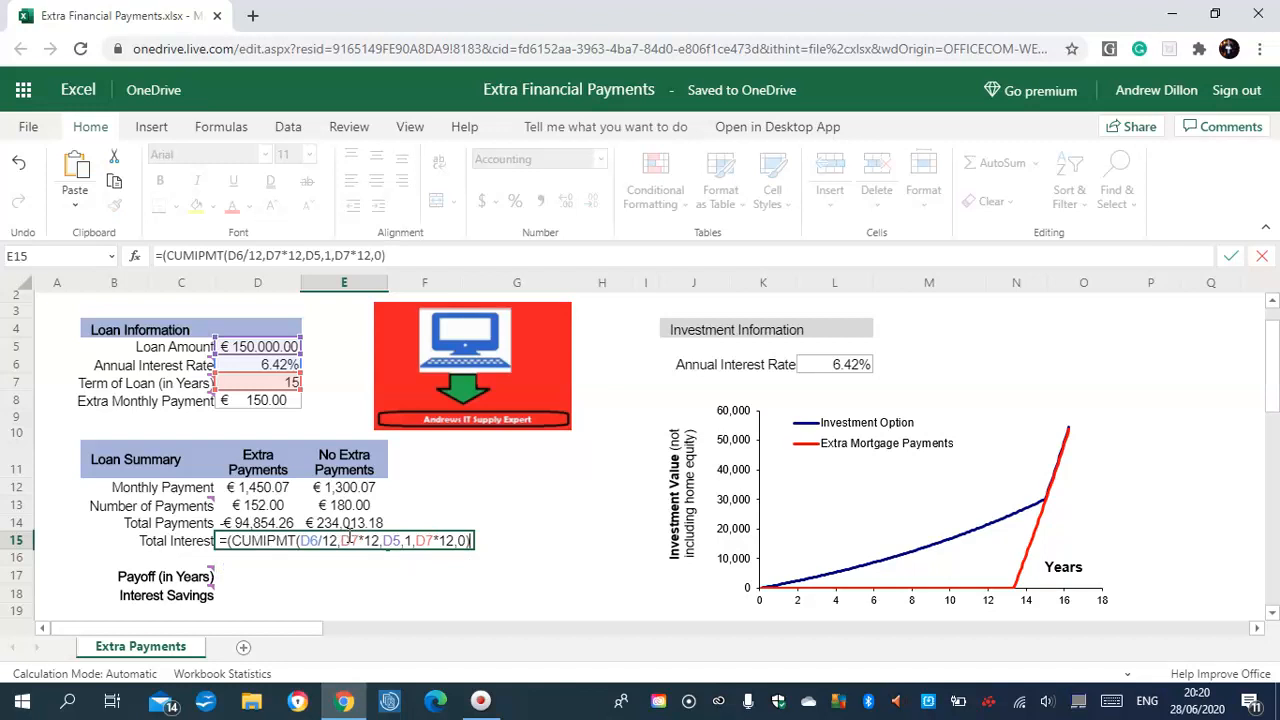
{"action": "key", "text": "Return"}
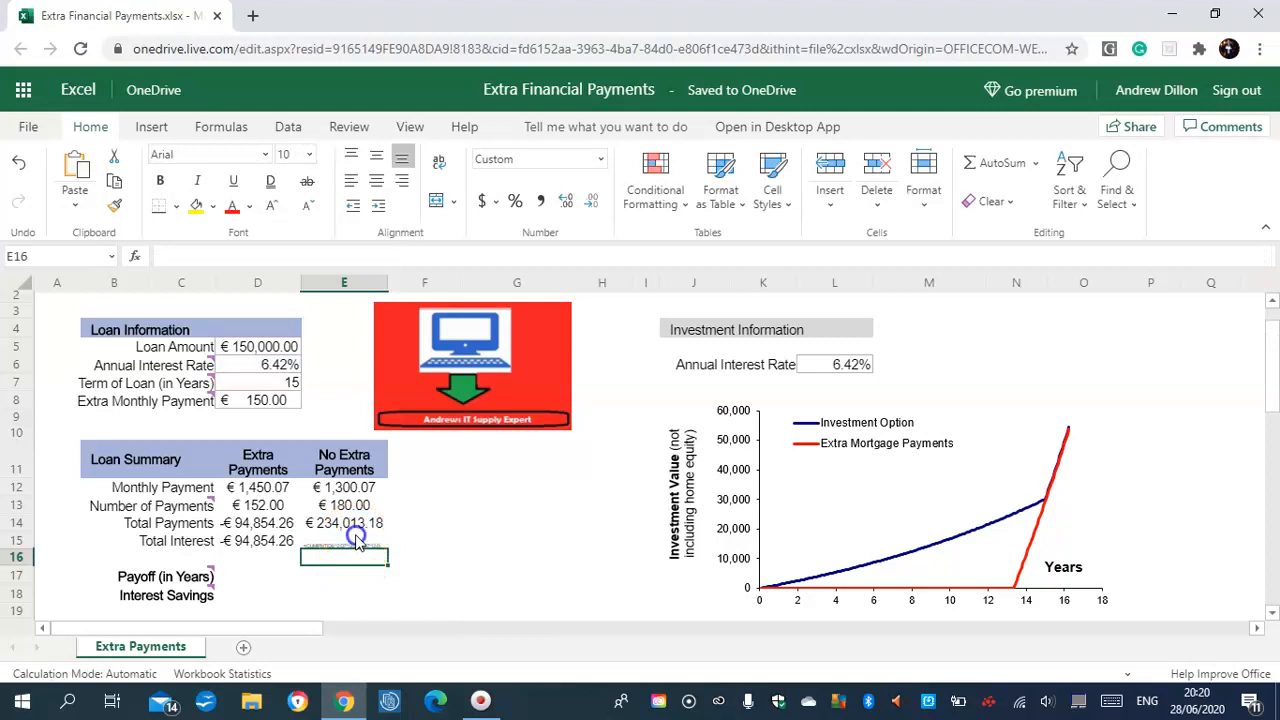
{"action": "left_click", "coordinate": [358, 540]}
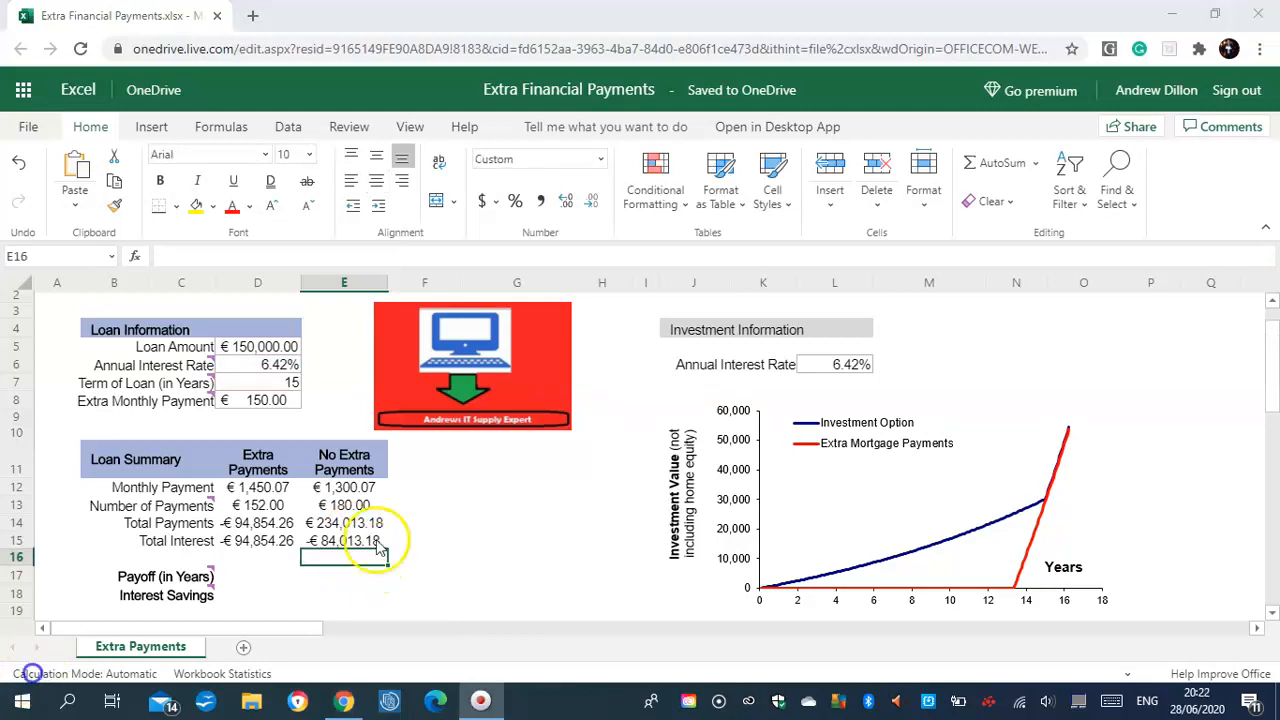
{"action": "left_click", "coordinate": [363, 541]}
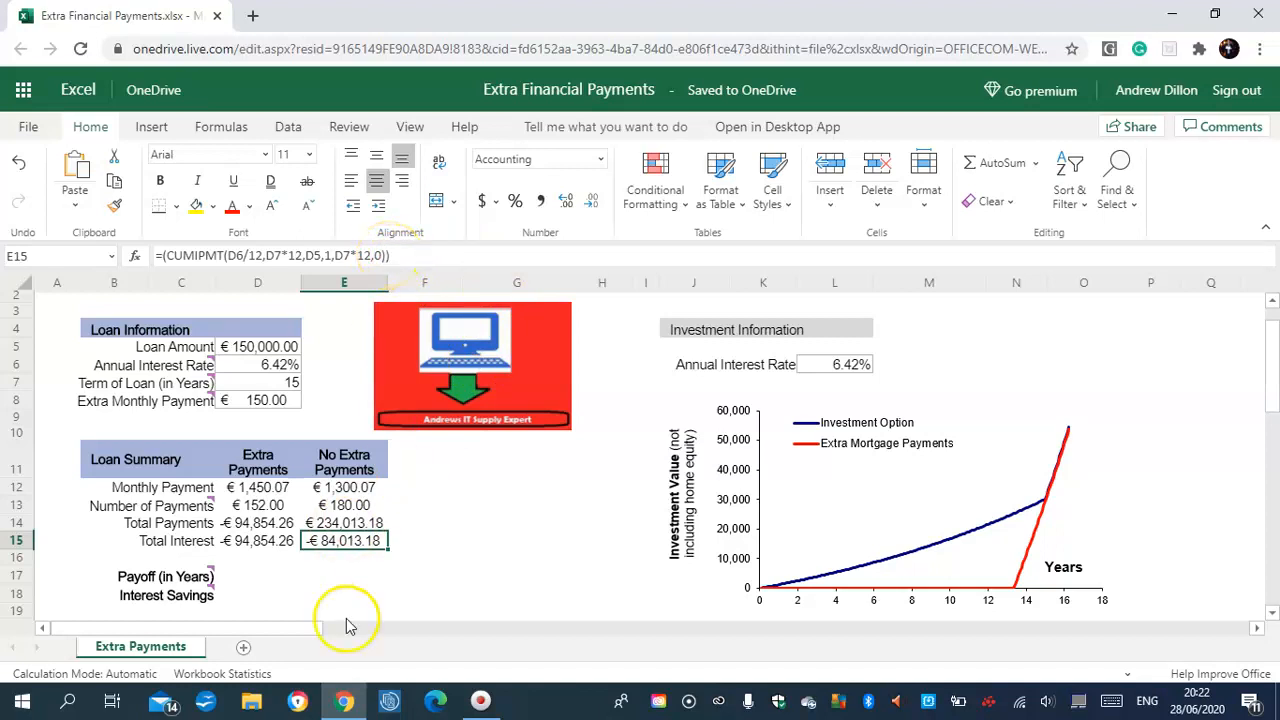
Step: Calculate the payoff time in years in cell D17 with the formula =(D13)/12
{"action": "left_click_drag", "start_coordinate": [1275, 379], "coordinate": [1276, 394]}
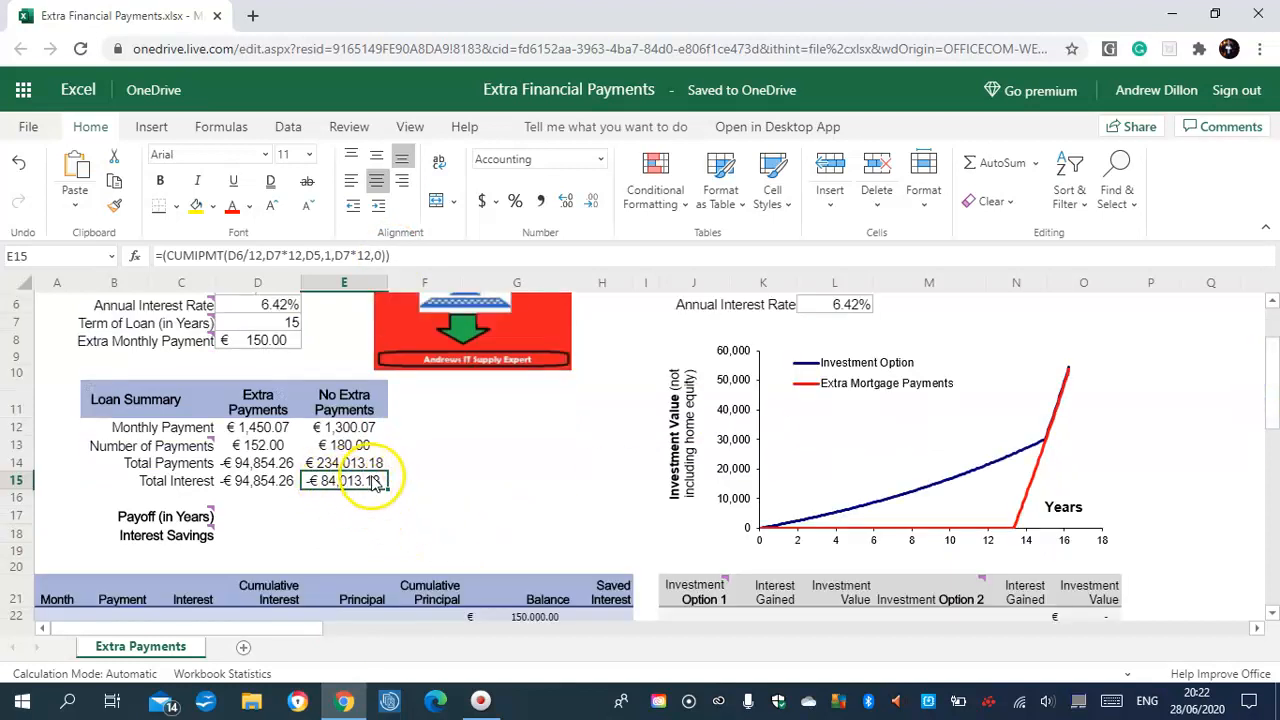
{"action": "left_click", "coordinate": [257, 516]}
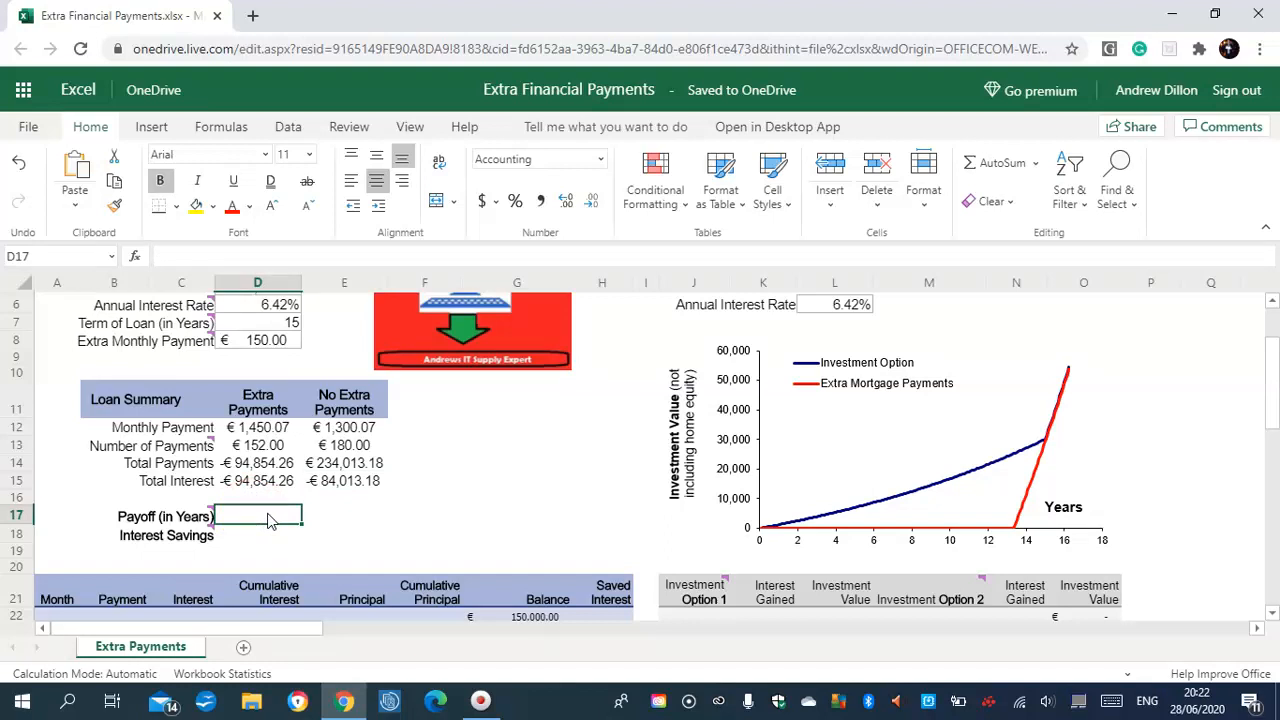
{"action": "type", "text": "="}
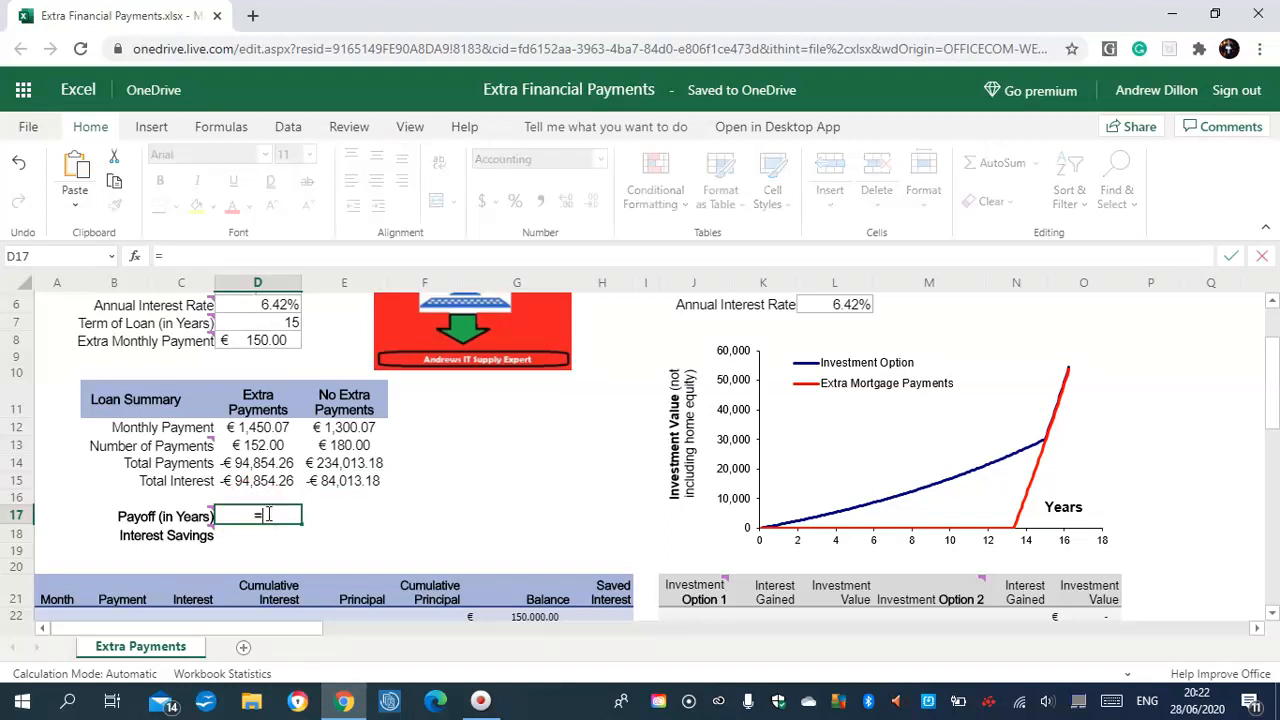
{"action": "type", "text": "(D13"}
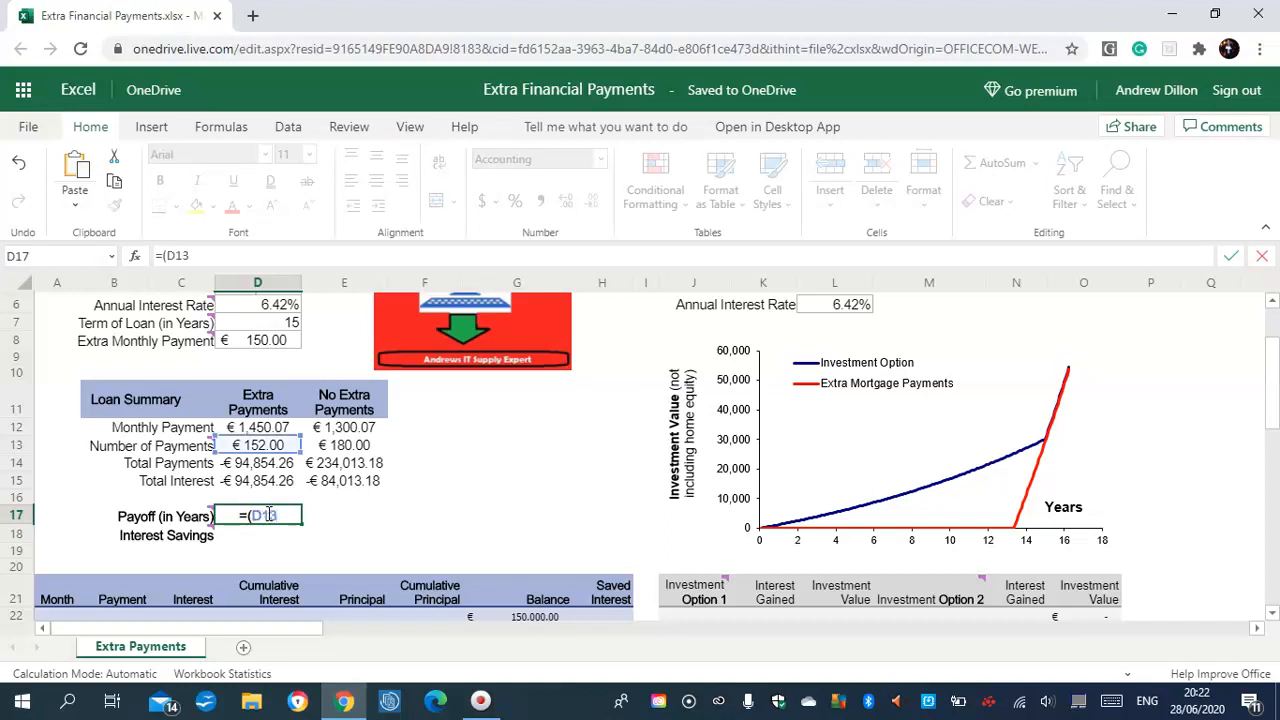
{"action": "type", "text": ")/12"}
{"action": "key", "text": "Return"}
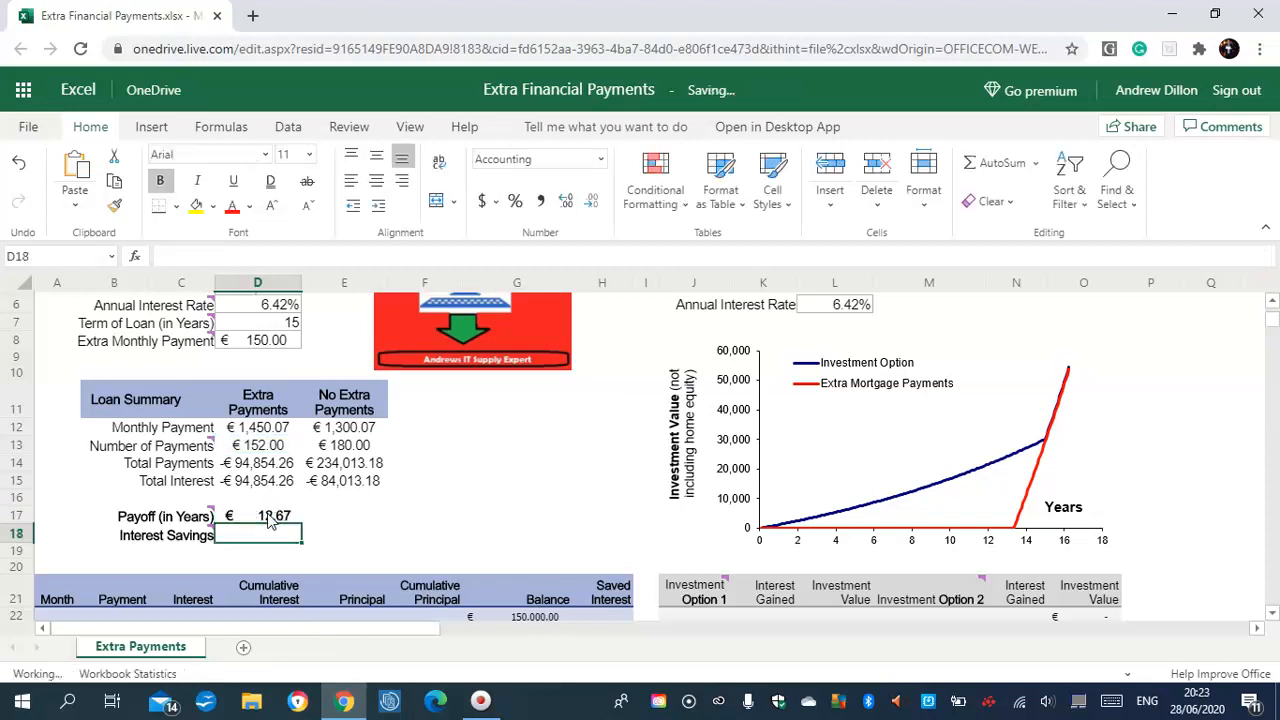
{"action": "left_click", "coordinate": [278, 533]}
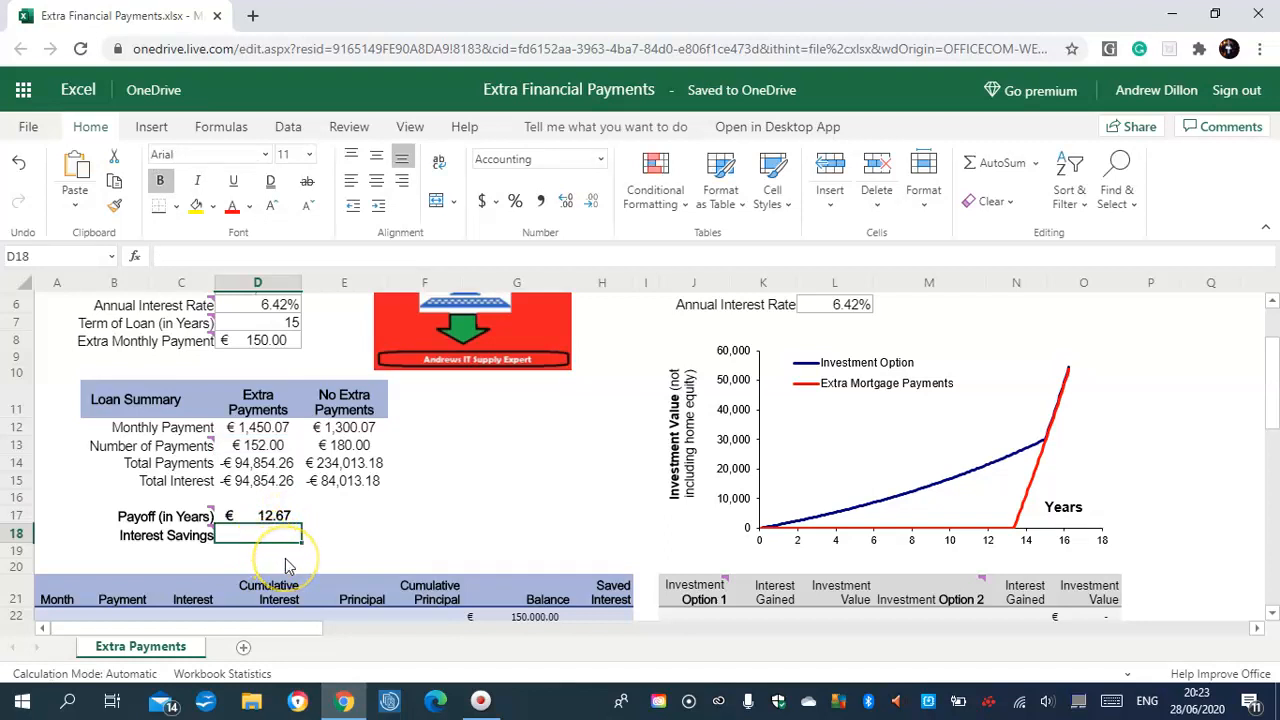
Step: Calculate the interest savings in cell D18 with the formula =E15-D15
{"action": "type", "text": "=E1"}
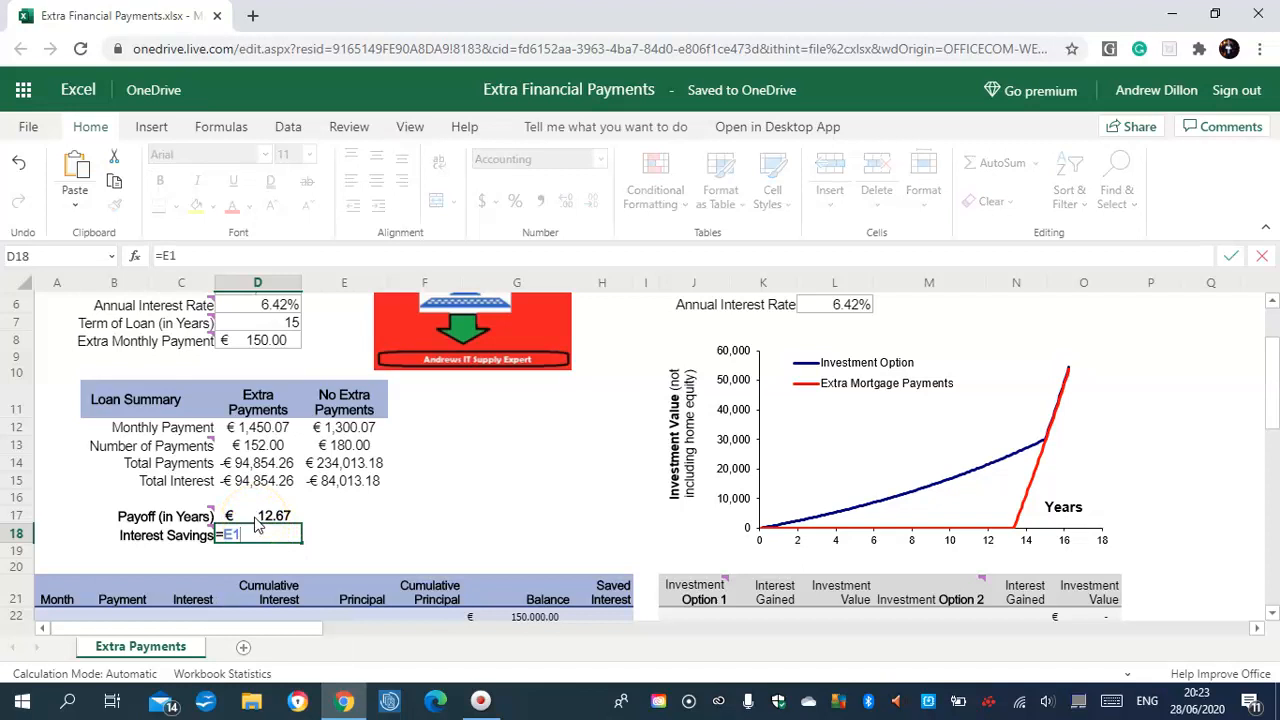
{"action": "type", "text": "5-D"}
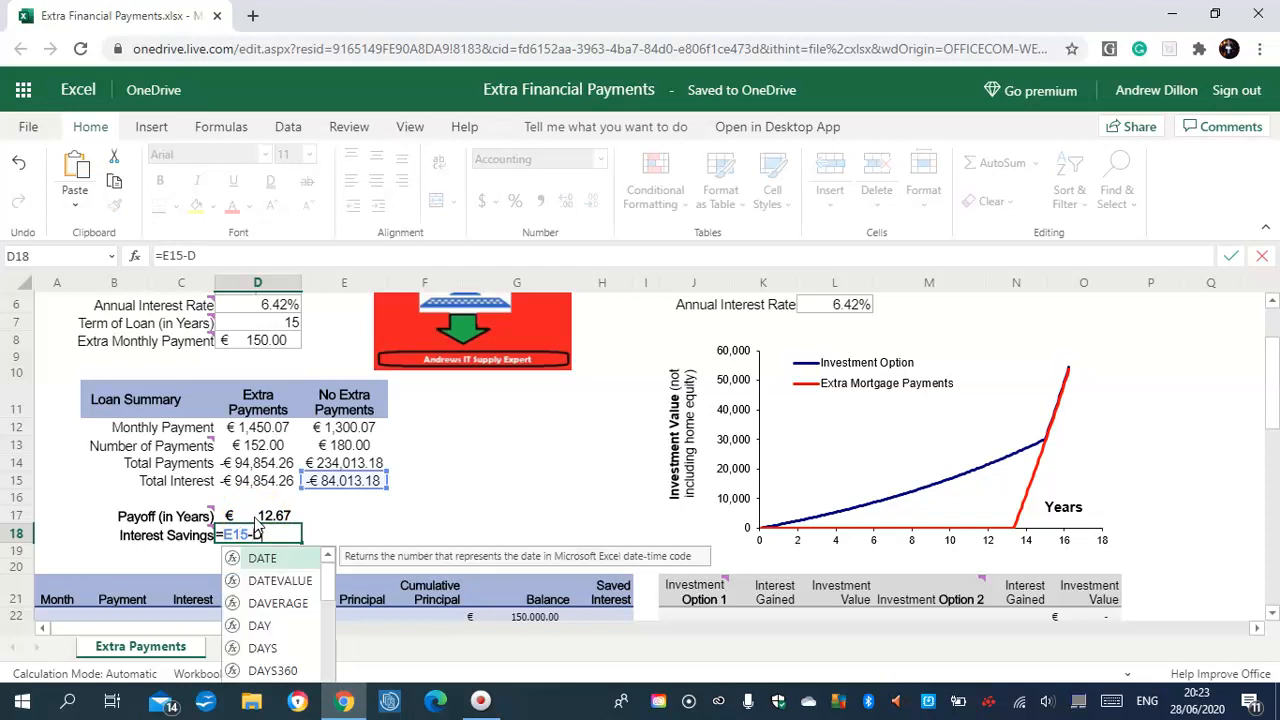
{"action": "type", "text": "15"}
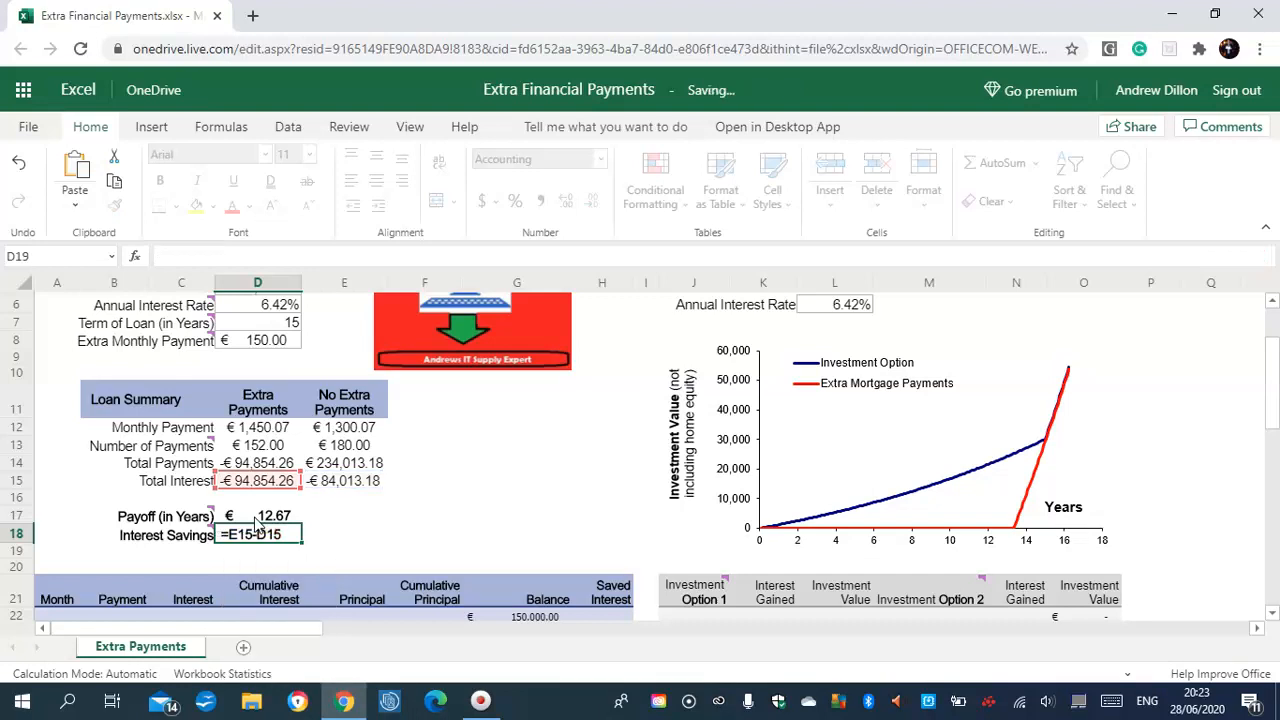
{"action": "left_click", "coordinate": [282, 552]}
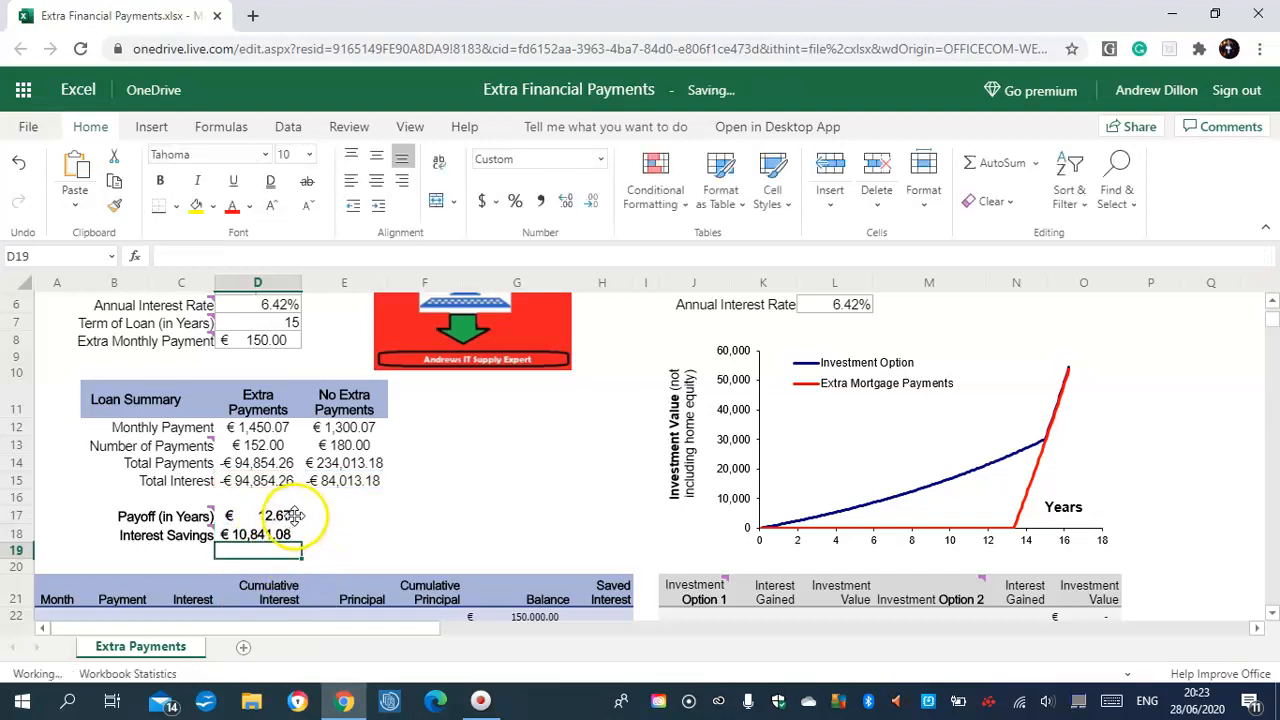
Step: Copy the interest savings formula from cell D18 across to cell E18
{"action": "left_click", "coordinate": [295, 538]}
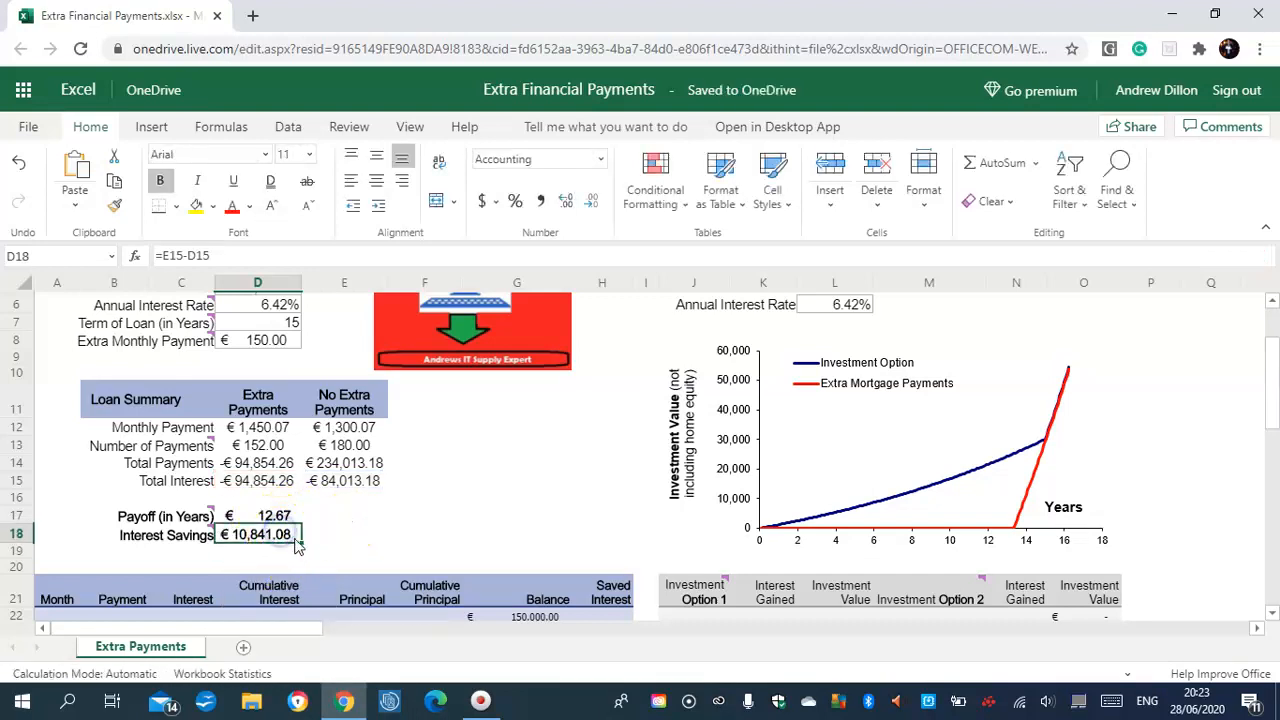
{"action": "left_click", "coordinate": [304, 548]}
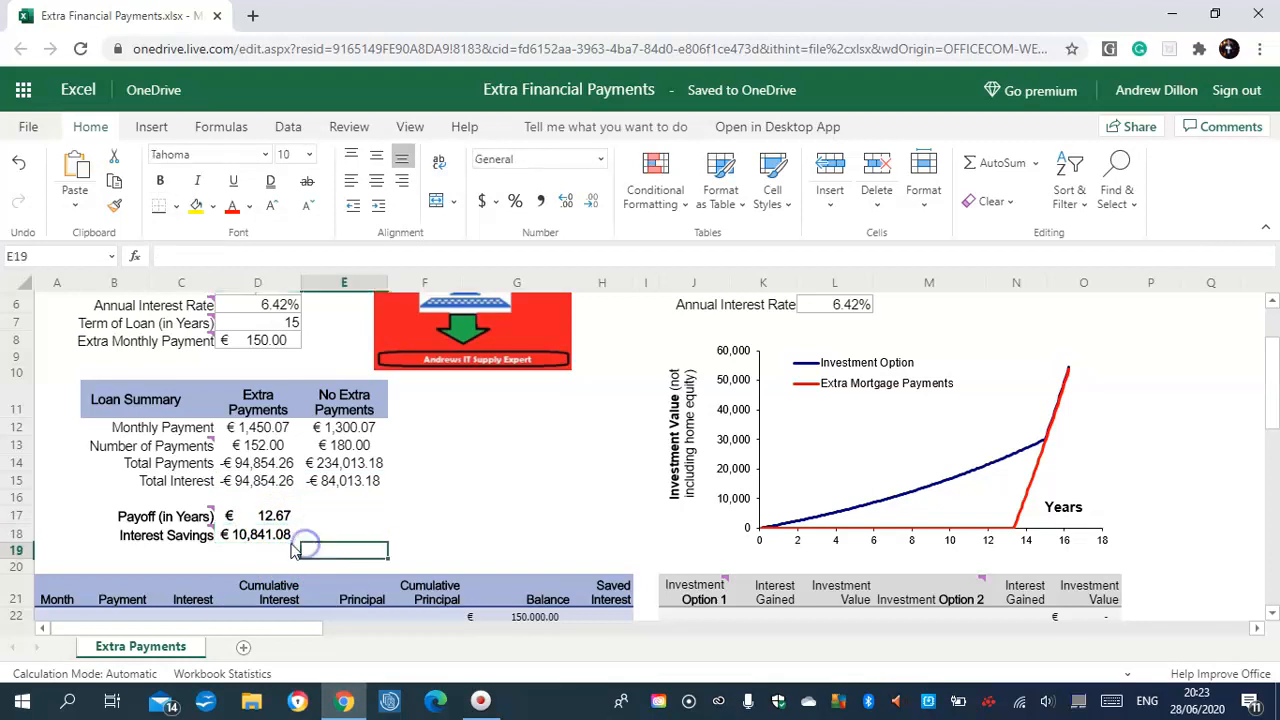
{"action": "left_click", "coordinate": [294, 537]}
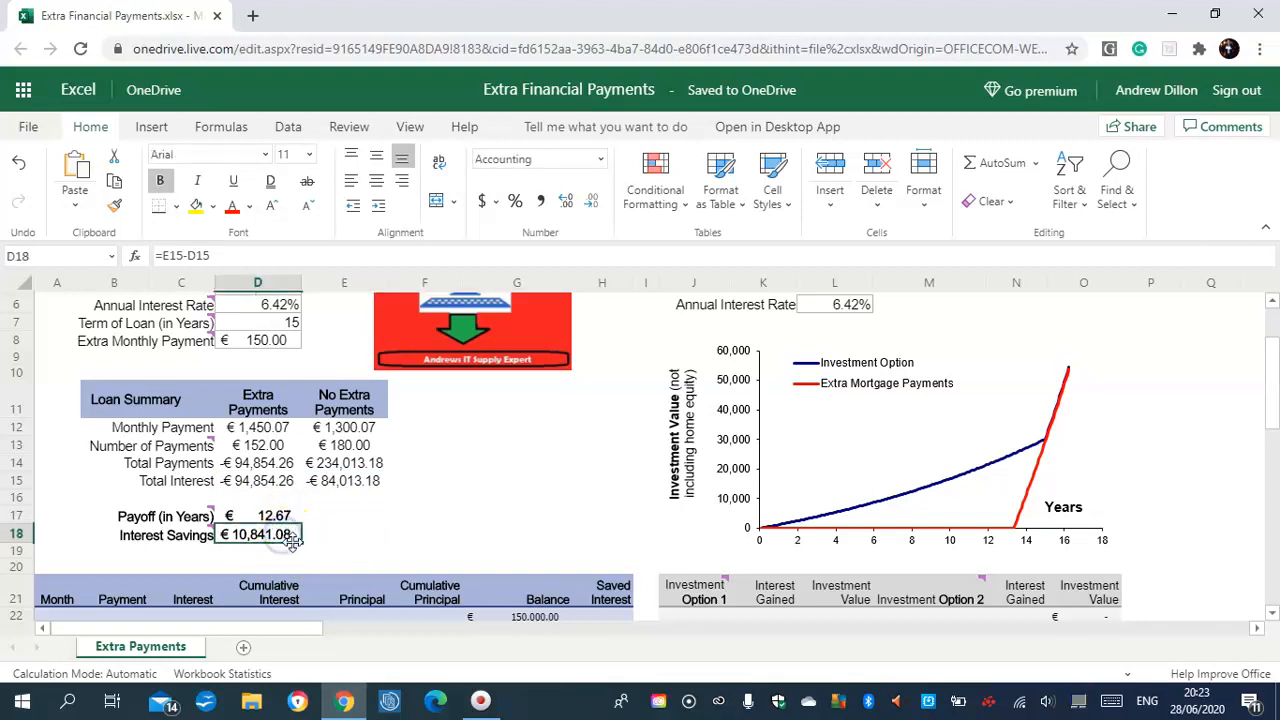
{"action": "left_click", "coordinate": [350, 533], "text": "shift"}
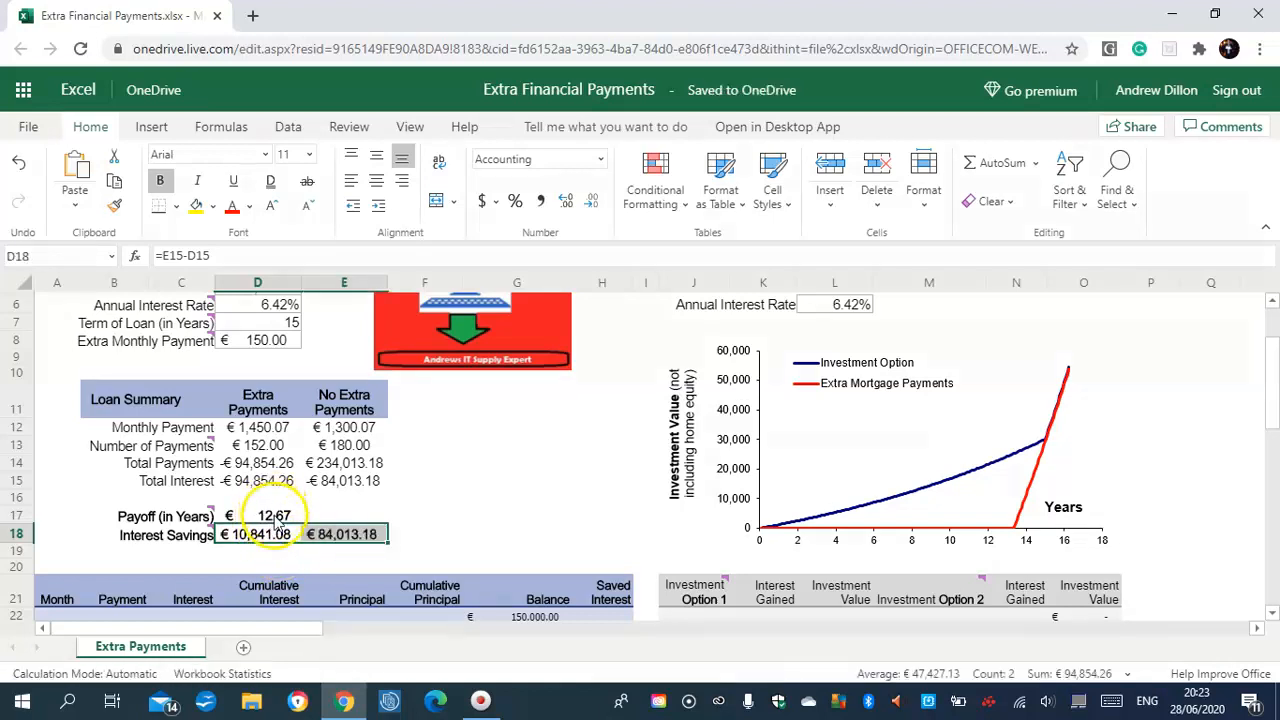
Step: Copy the payoff in years formula from cell D17 across to cell E17
{"action": "left_click", "coordinate": [275, 518]}
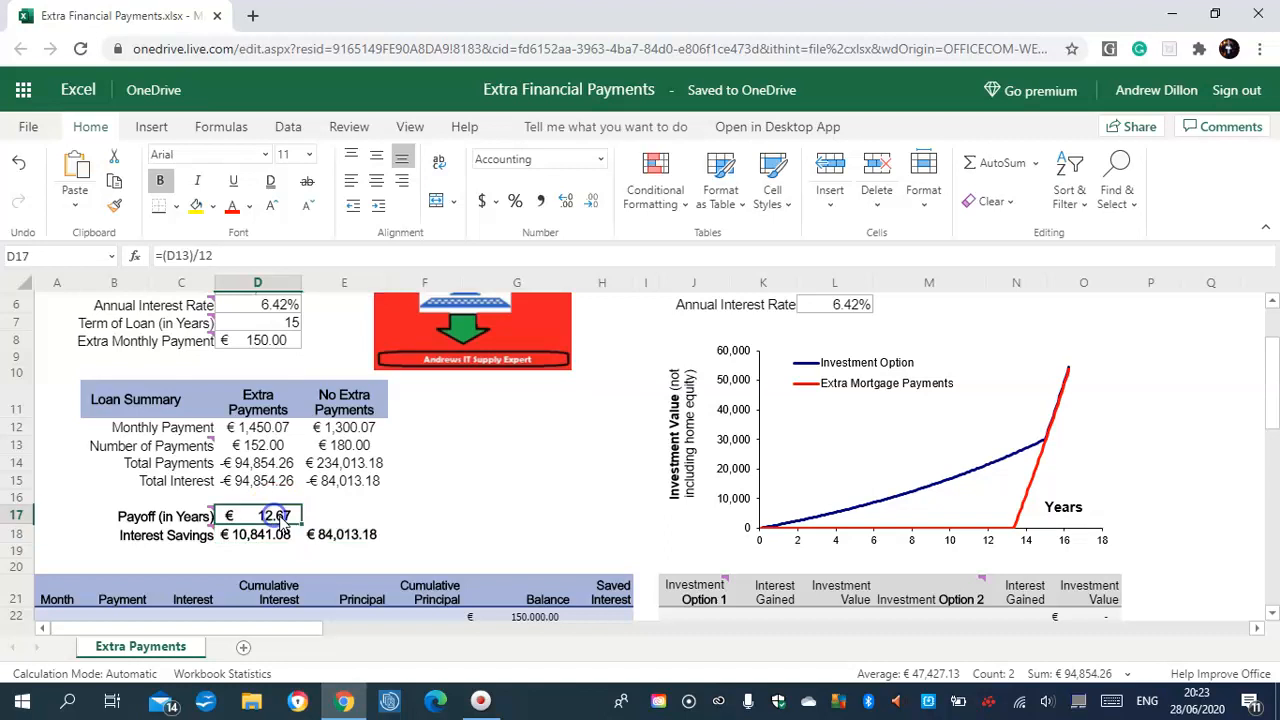
{"action": "left_click", "coordinate": [347, 518], "text": "shift"}
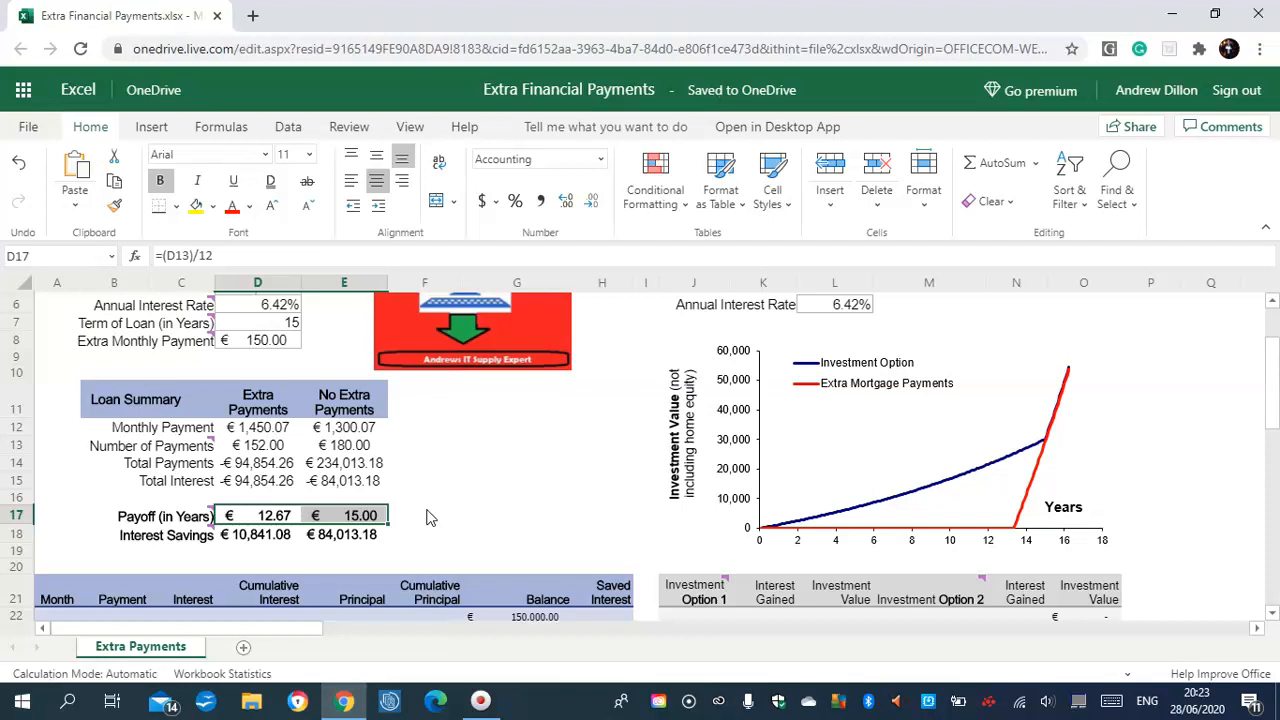
{"action": "left_click", "coordinate": [384, 516]}
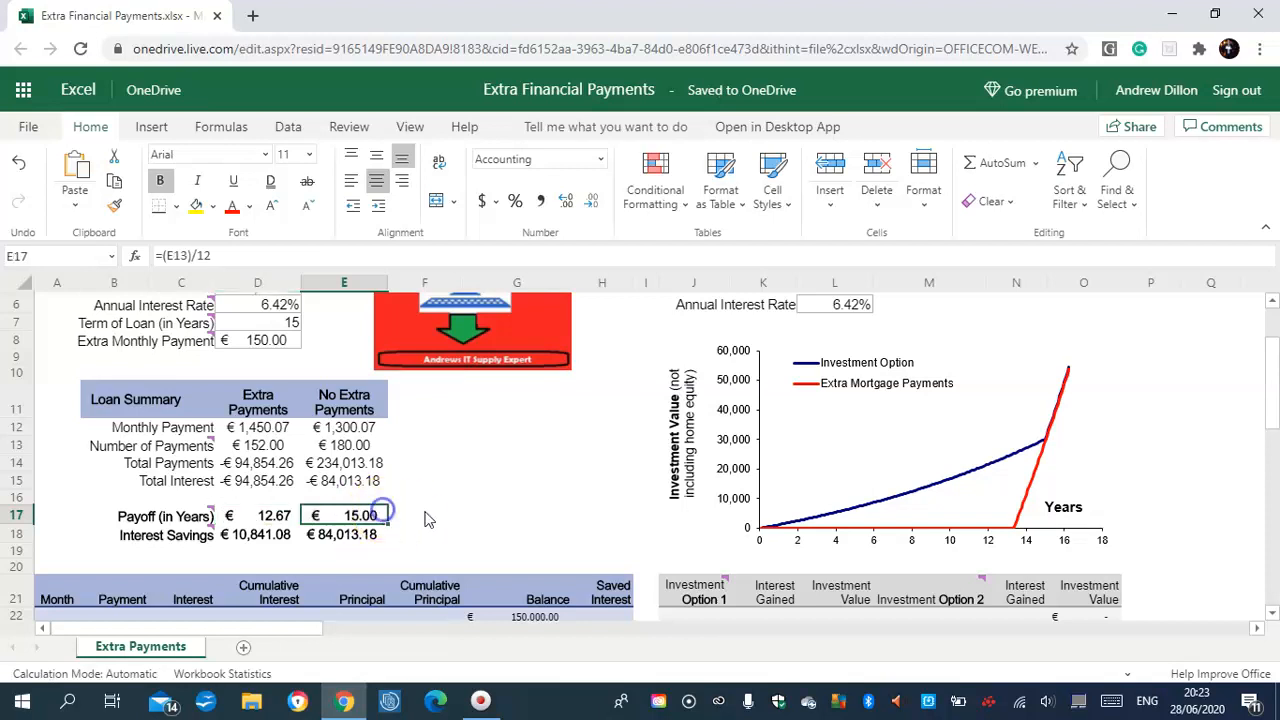
Step: Set the annual interest rate under Investment Information in cell L6 to 8%
{"action": "left_click_drag", "start_coordinate": [1271, 378], "coordinate": [1276, 364]}
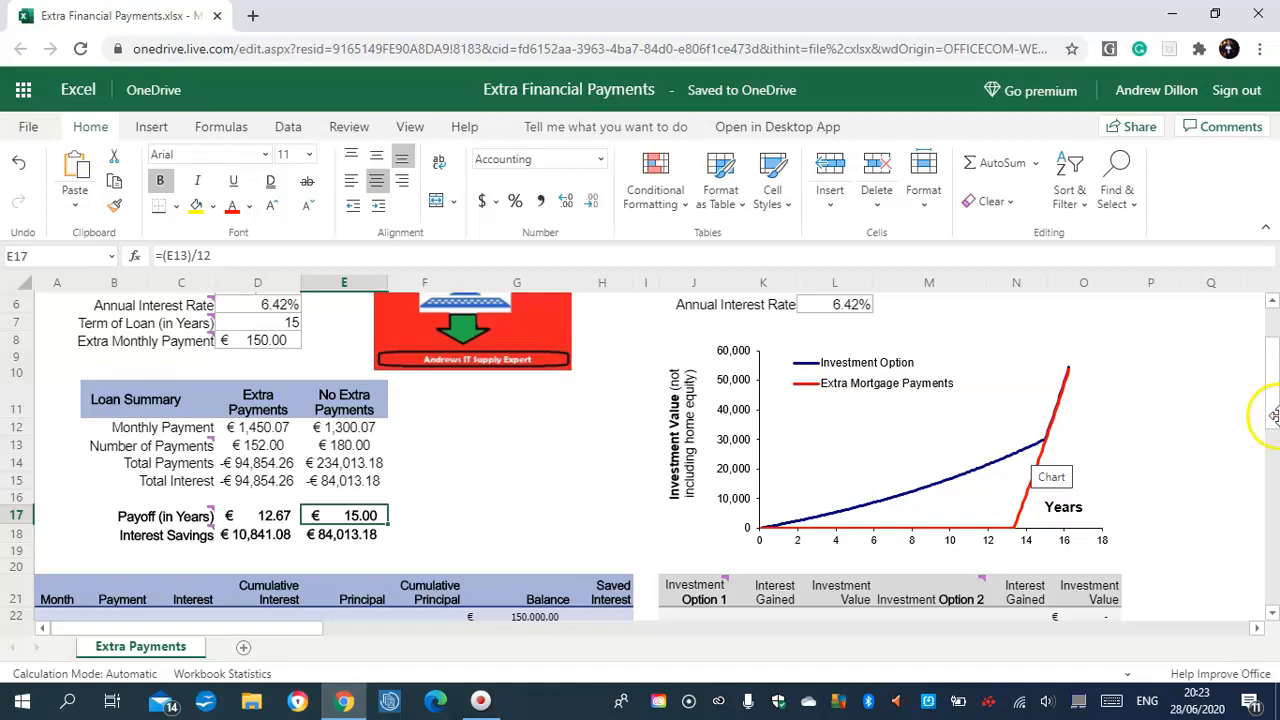
{"action": "left_click_drag", "start_coordinate": [1274, 371], "coordinate": [1276, 359]}
{"action": "left_click", "coordinate": [850, 370]}
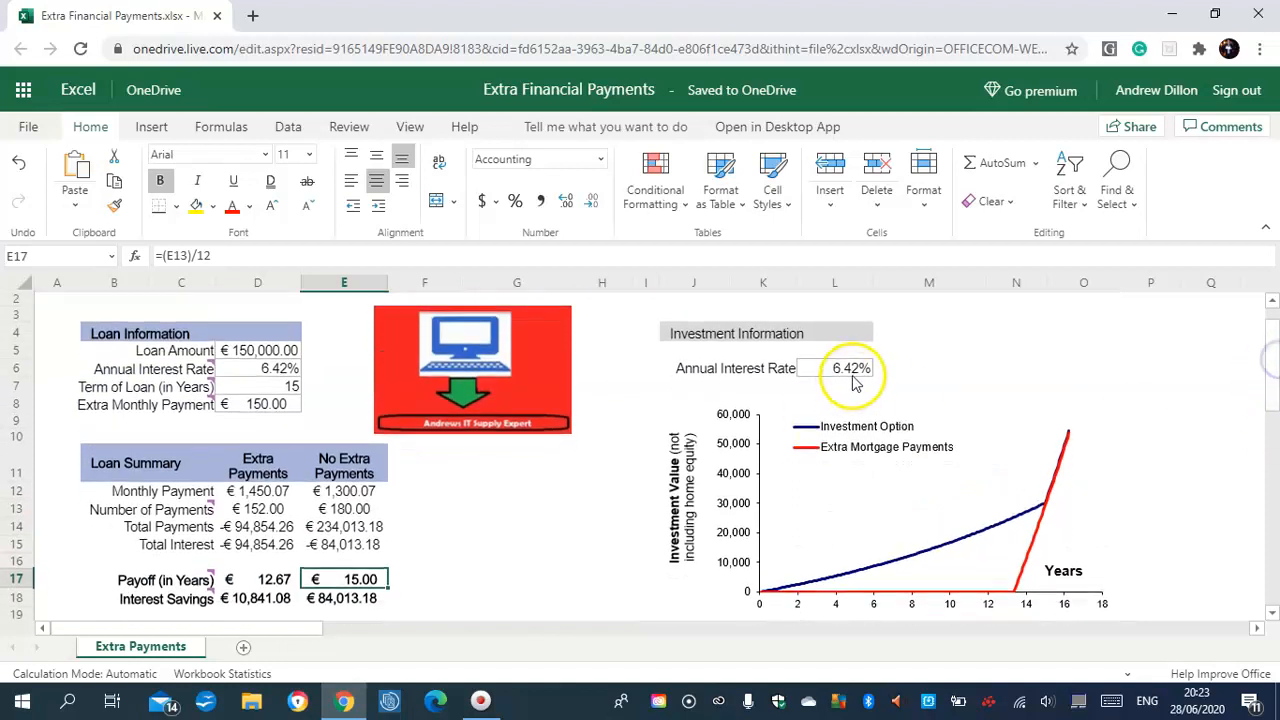
{"action": "double_click", "coordinate": [152, 255]}
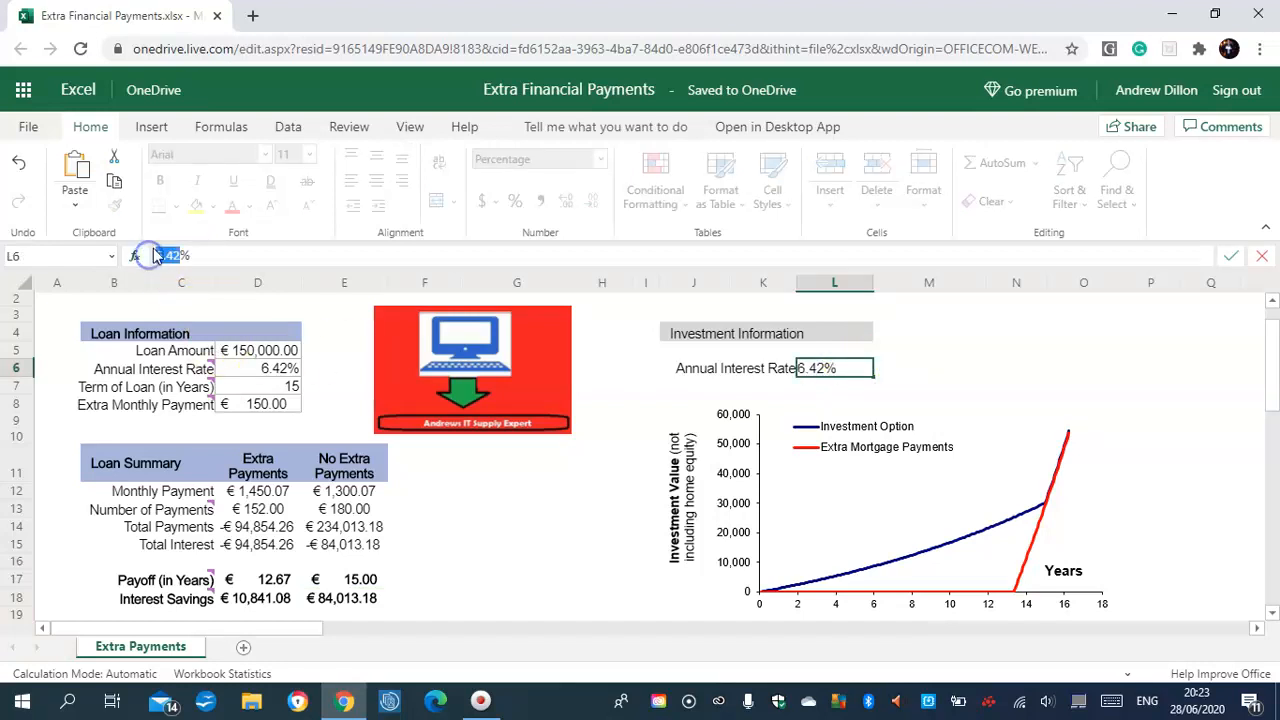
{"action": "type", "text": "8"}
{"action": "key", "text": "Return"}
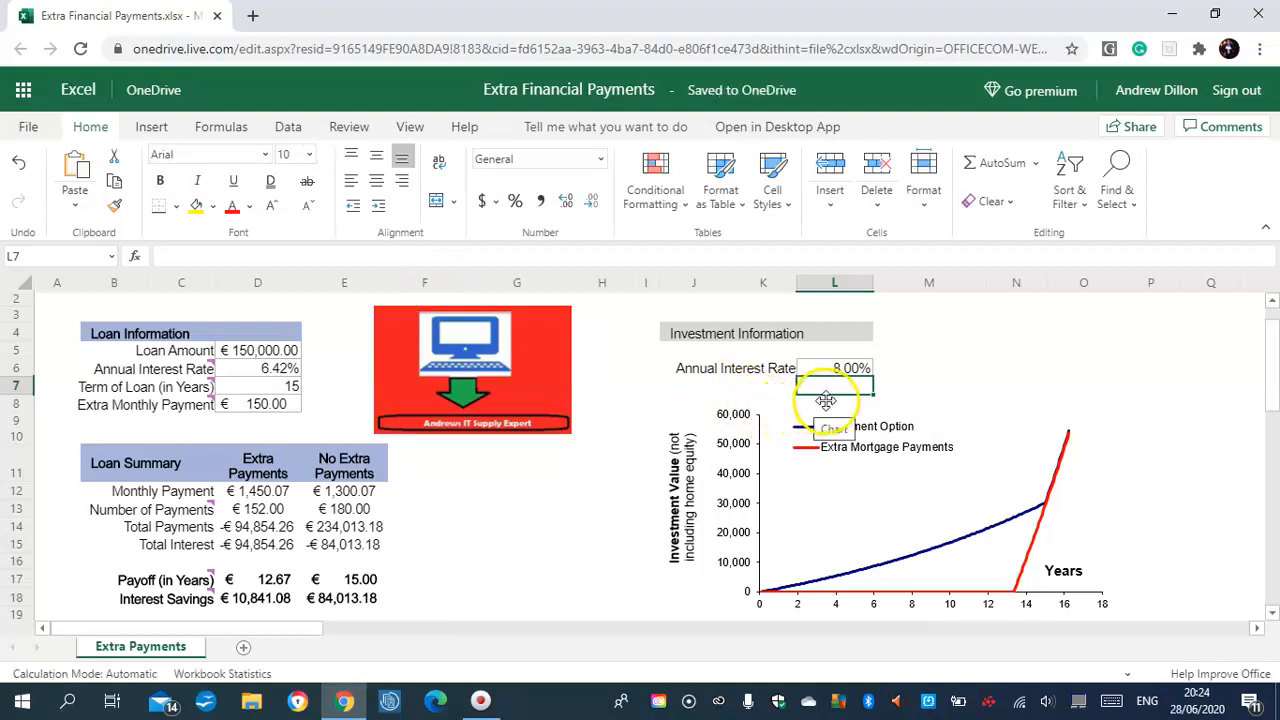
Step: Set the investment's annual interest rate in cell L6 to 10%
{"action": "left_click", "coordinate": [843, 354]}
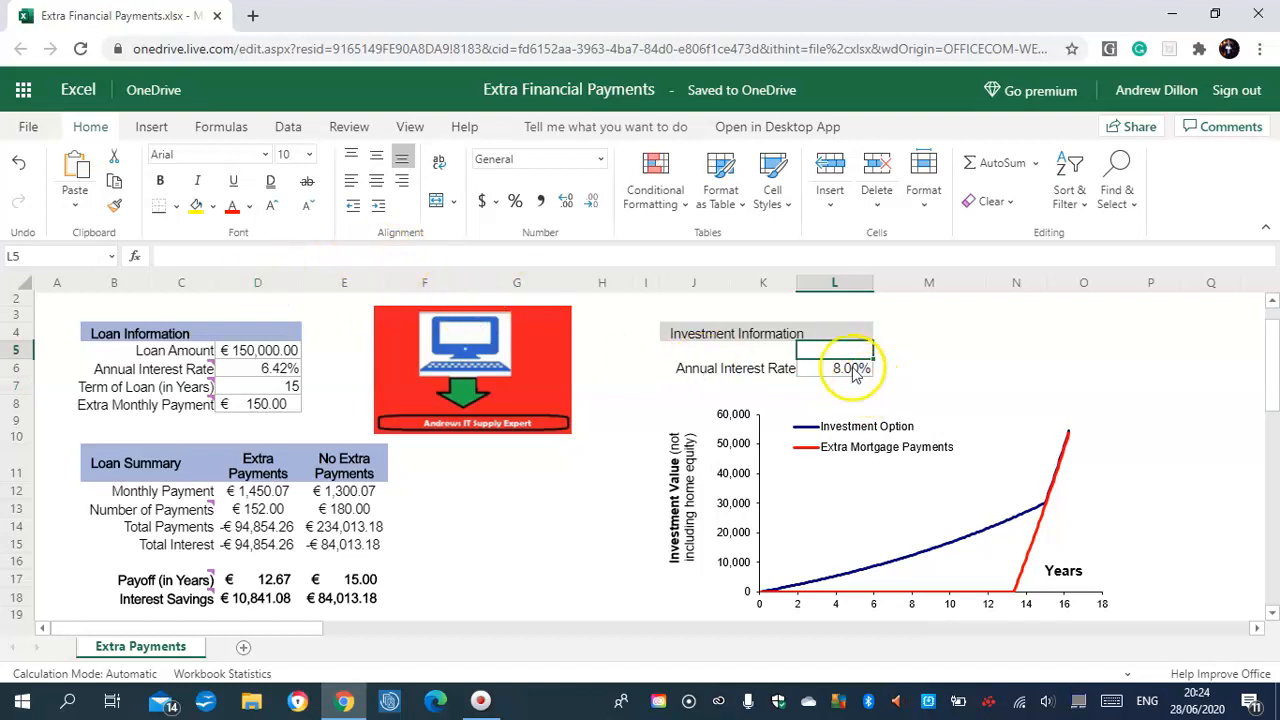
{"action": "left_click", "coordinate": [848, 369]}
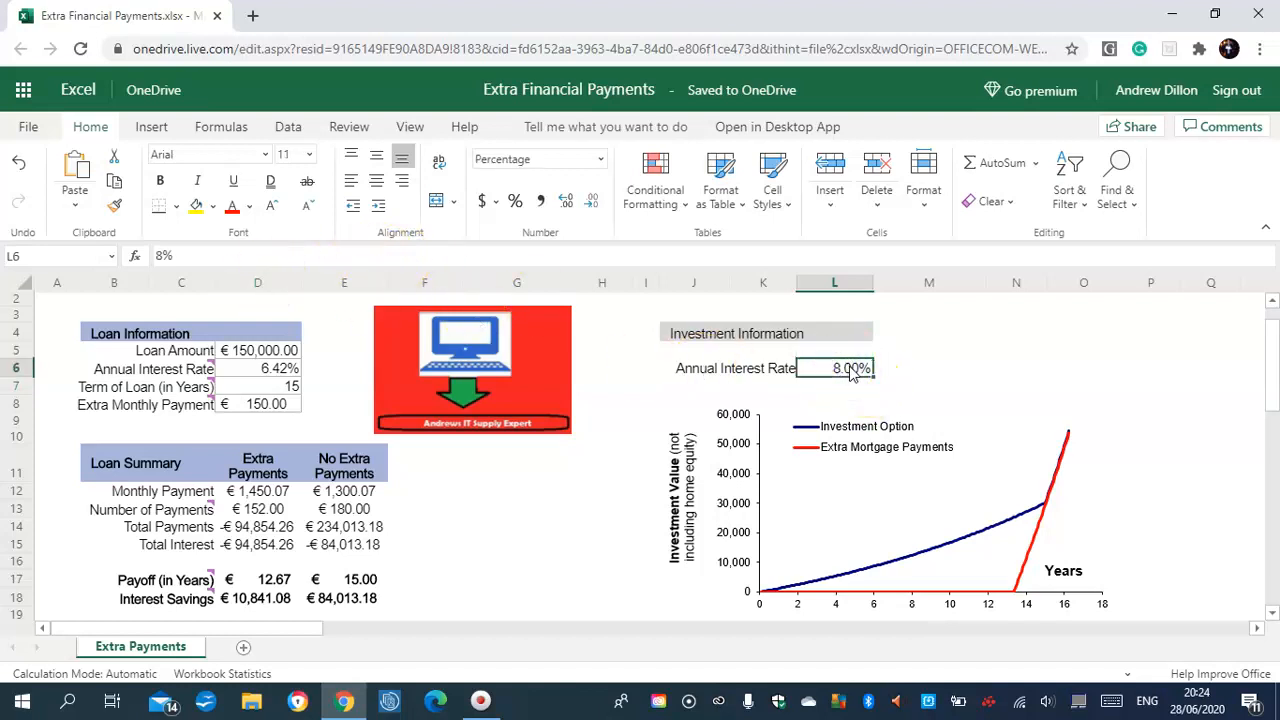
{"action": "left_click", "coordinate": [157, 257]}
{"action": "double_click", "coordinate": [157, 257]}
{"action": "type", "text": "10"}
{"action": "key", "text": "Return"}
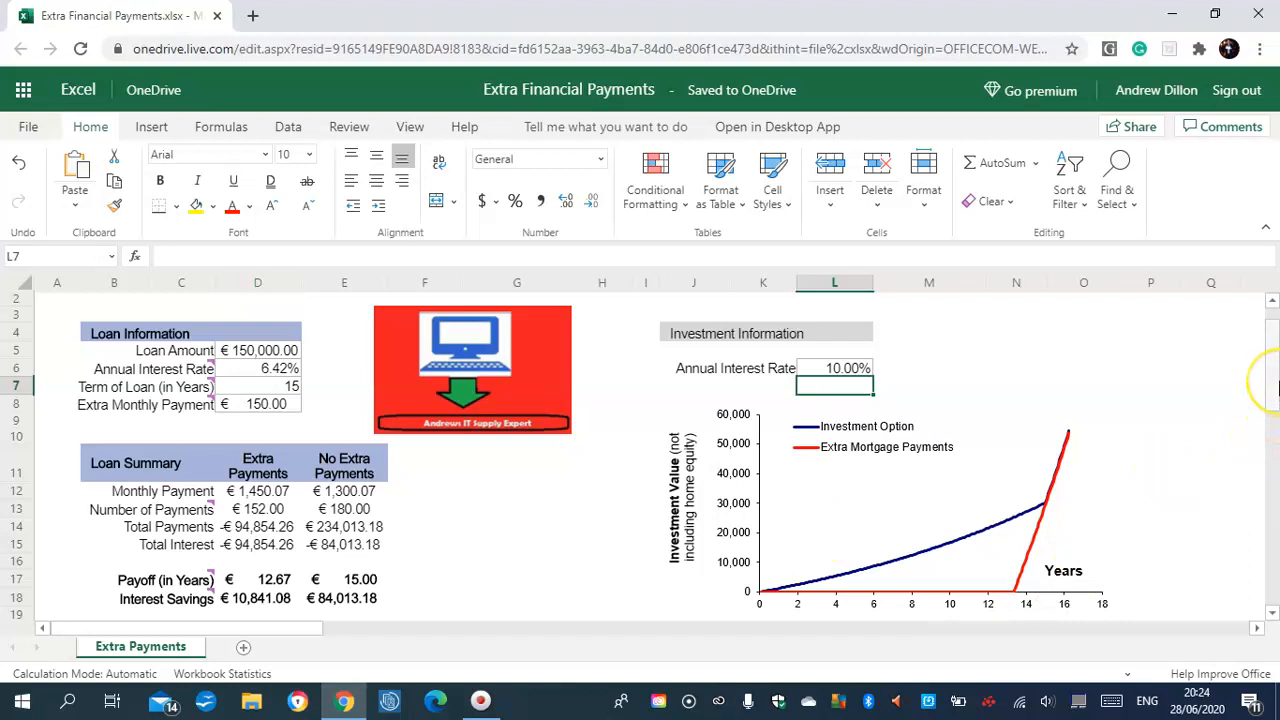
Step: Set the investment's annual interest rate in cell L6 back to 6.42%
{"action": "left_click", "coordinate": [843, 370]}
{"action": "left_click_drag", "start_coordinate": [1278, 368], "coordinate": [1268, 393]}
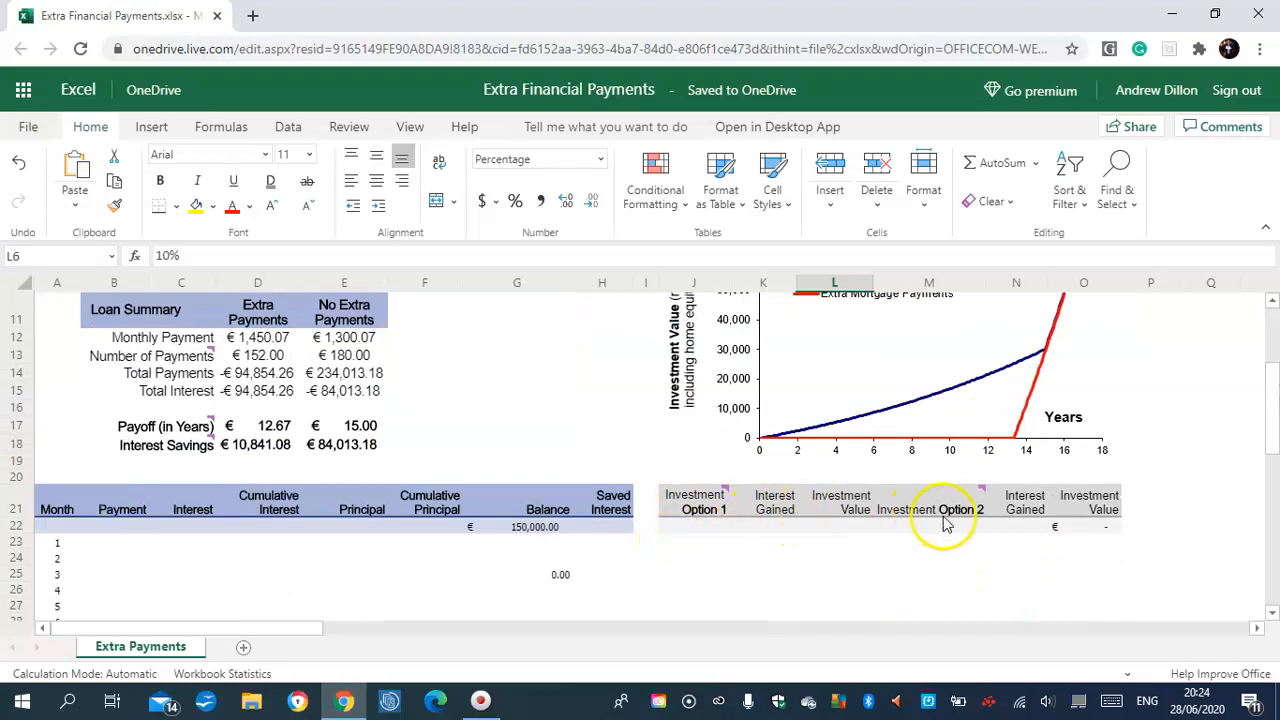
{"action": "left_click_drag", "start_coordinate": [1276, 386], "coordinate": [1275, 345]}
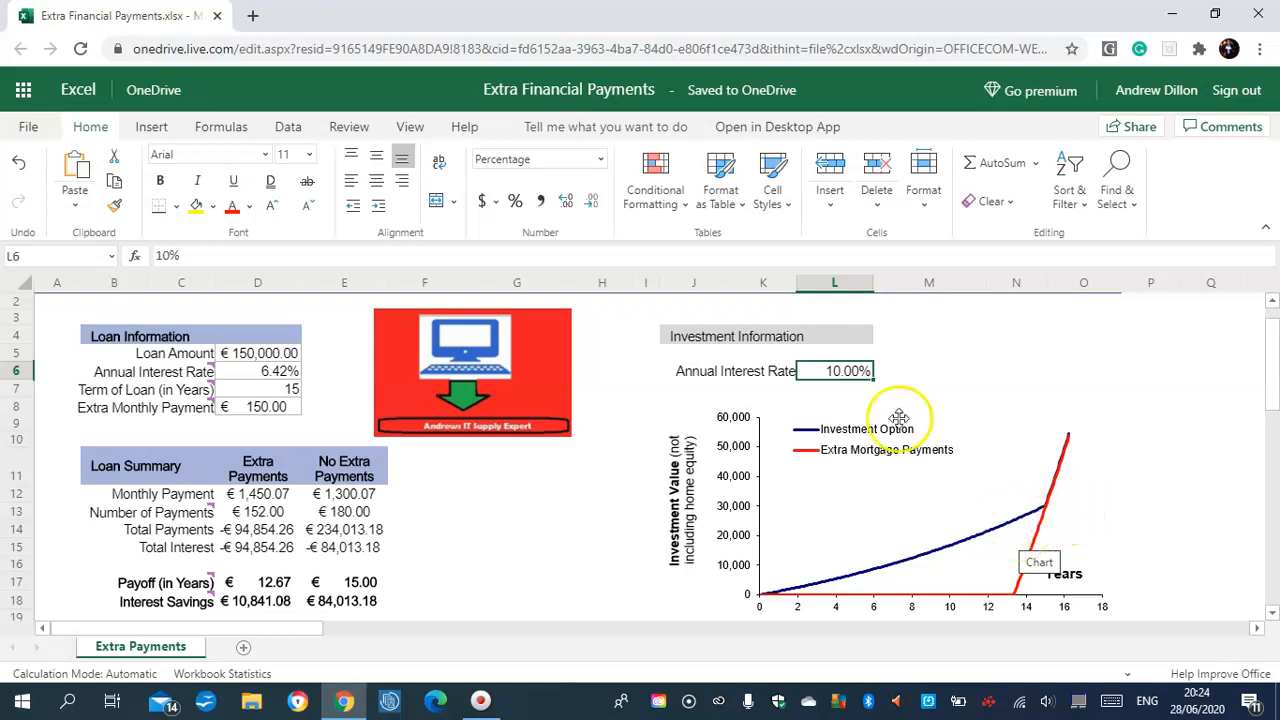
{"action": "left_click", "coordinate": [163, 254]}
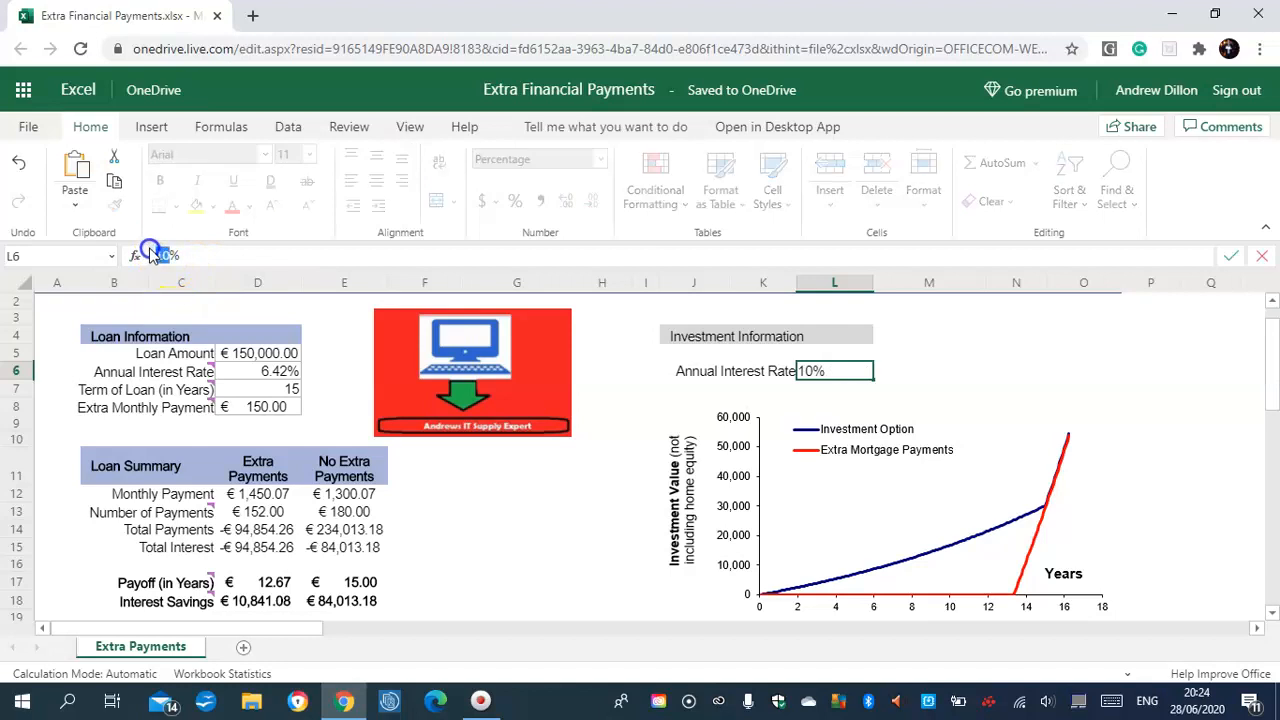
{"action": "type", "text": "6.42"}
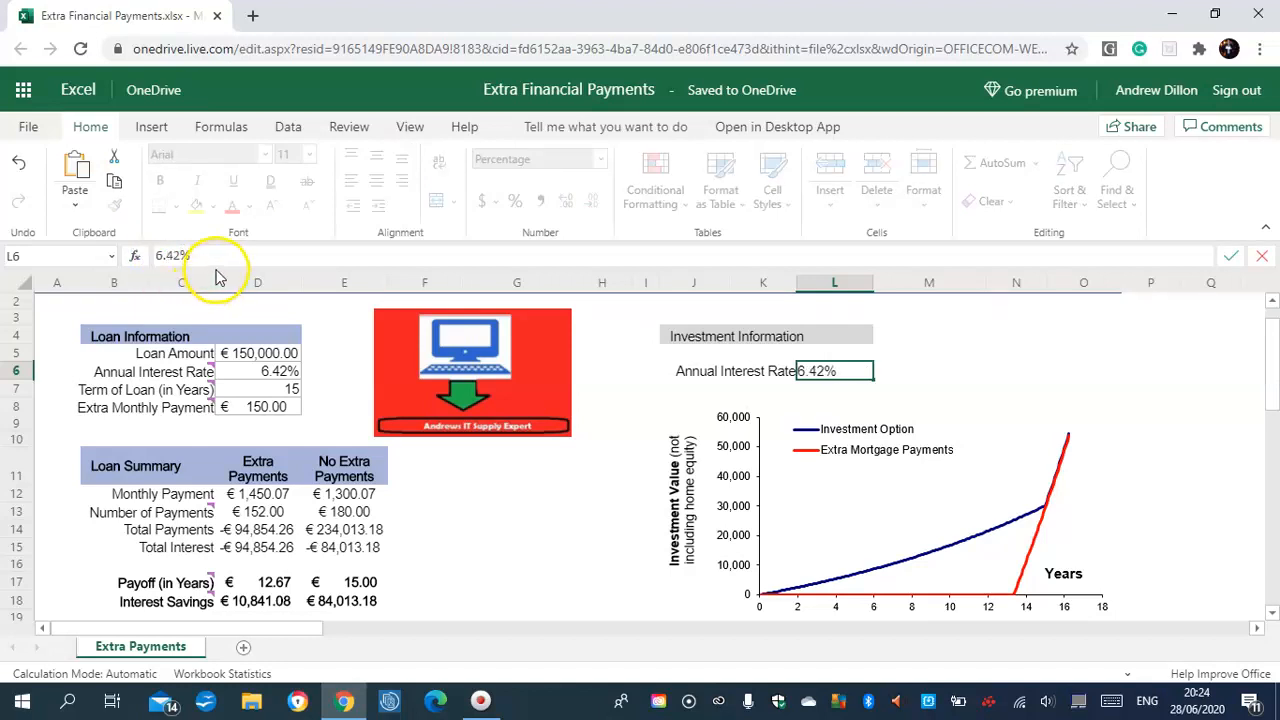
{"action": "key", "text": "Return"}
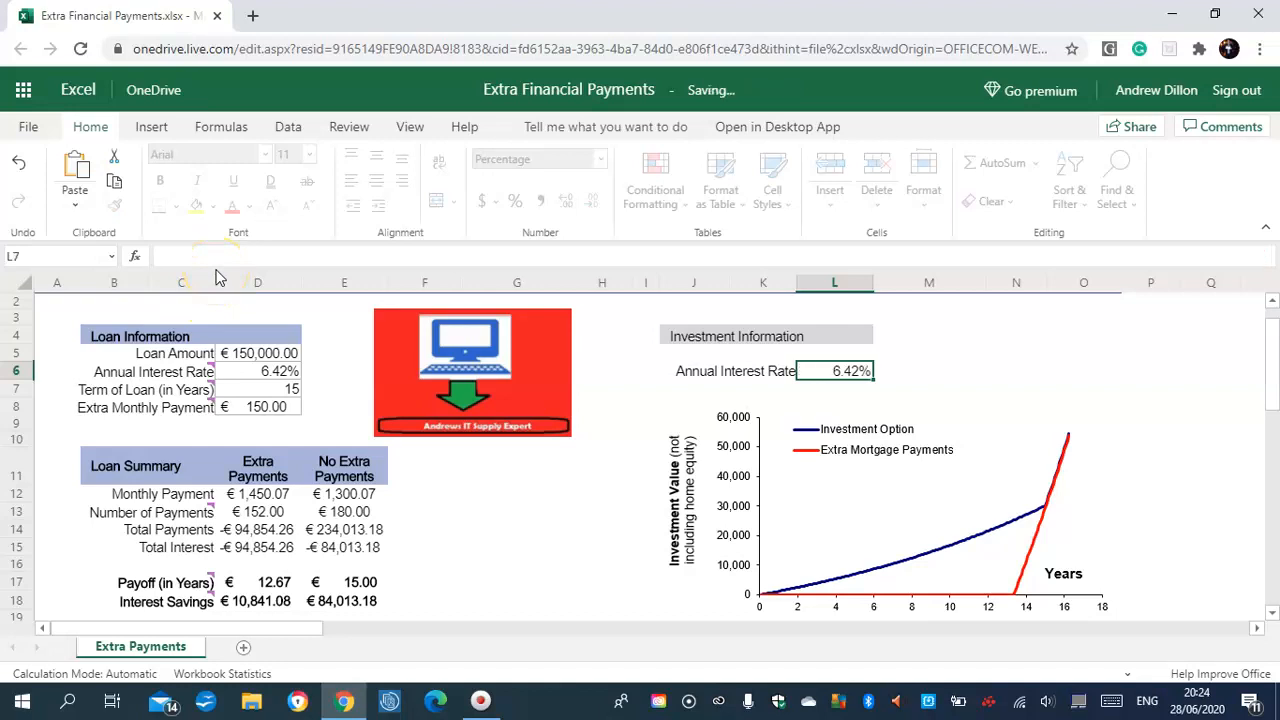
Step: Clear the stray balance values for months 3 and 12 in cells G25 and G34 of the payment schedule
{"action": "left_click", "coordinate": [1275, 328]}
{"action": "left_click_drag", "start_coordinate": [1277, 329], "coordinate": [1276, 333]}
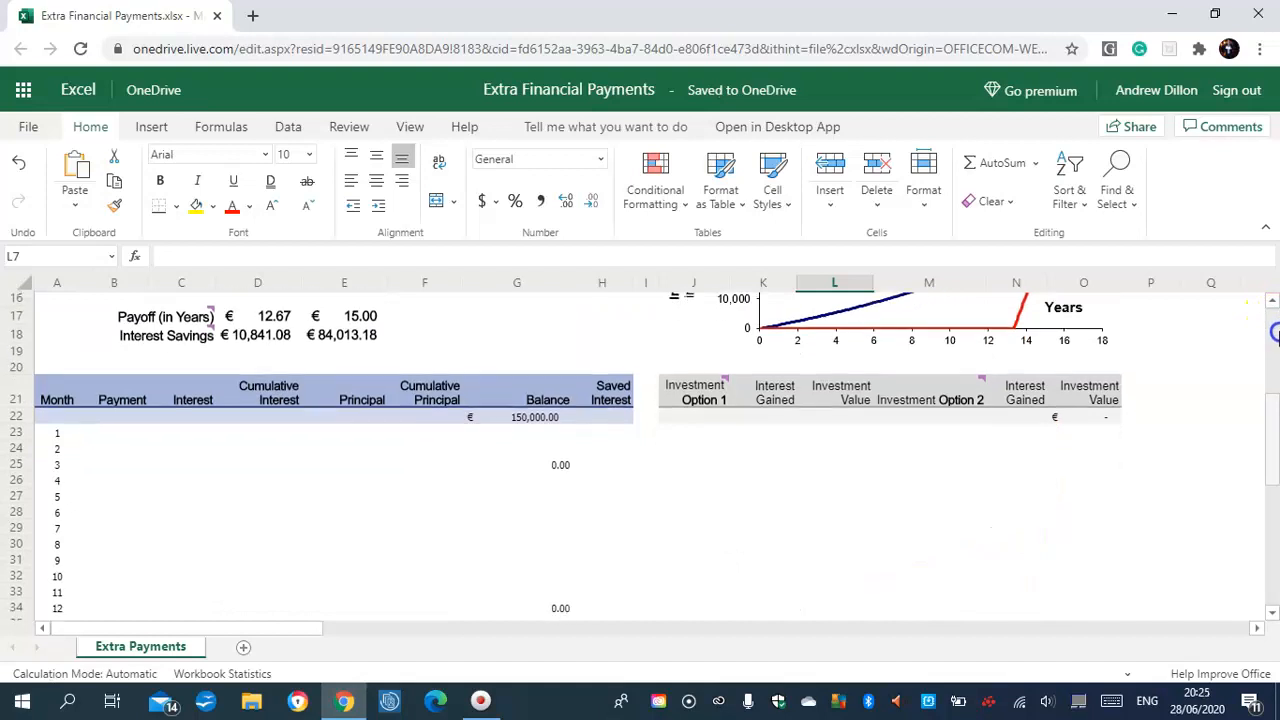
{"action": "left_click", "coordinate": [112, 436]}
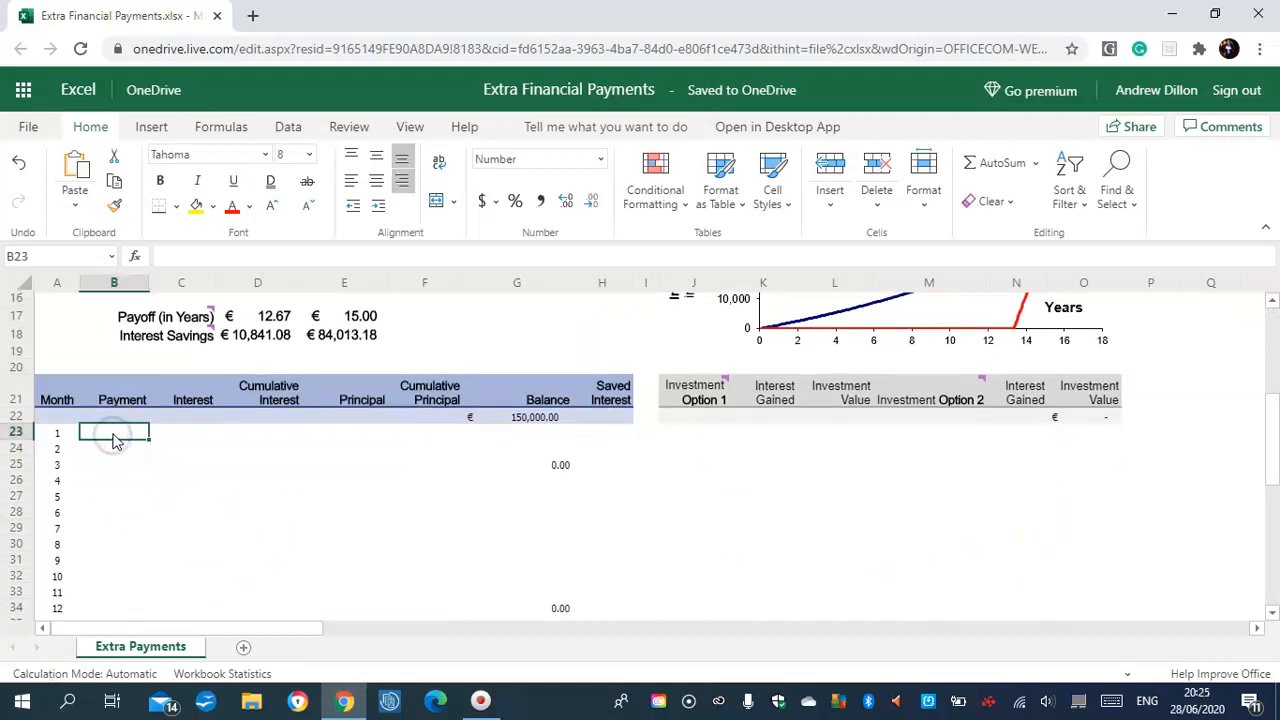
{"action": "left_click", "coordinate": [562, 470]}
{"action": "key", "text": "BackSpace"}
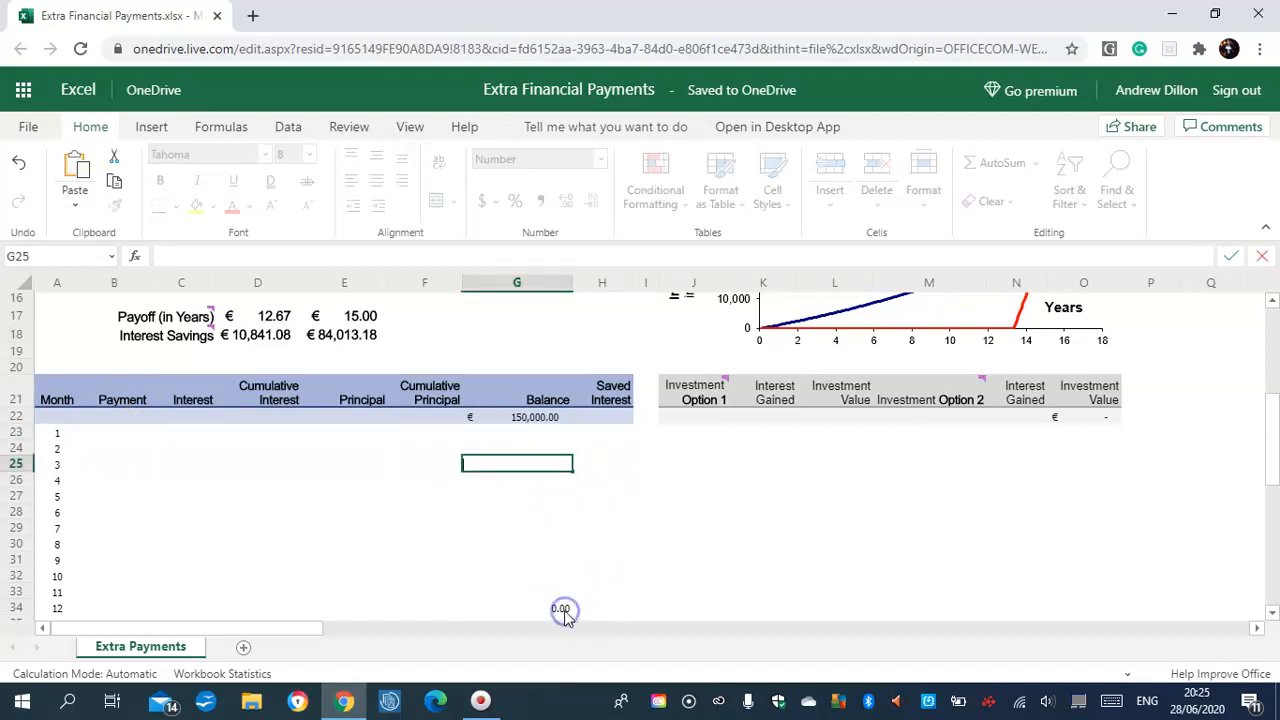
{"action": "left_click", "coordinate": [563, 610]}
{"action": "key", "text": "BackSpace"}
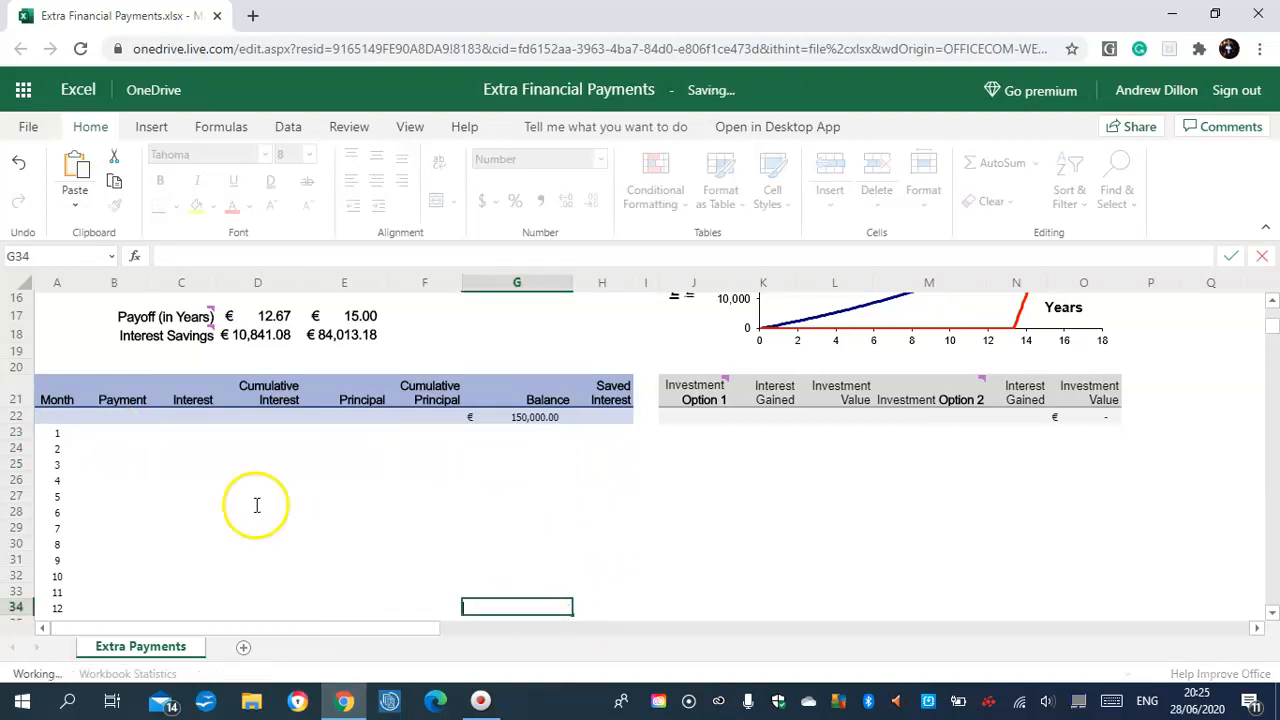
Step: Enter the month 1 payment formula =IF(A23<$S$13,$D$12,IF(A23>$D$13,"",(1+$D$6/12)*G22)) in cell B23
{"action": "left_click", "coordinate": [115, 433]}
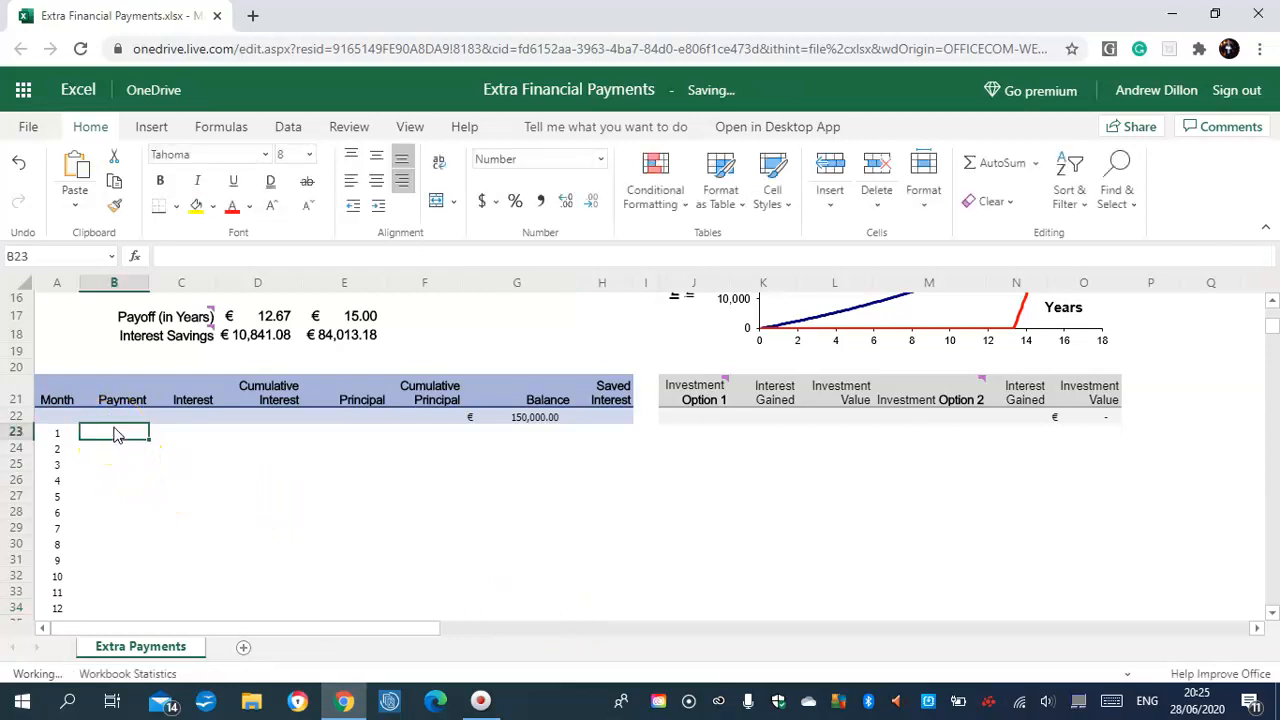
{"action": "type", "text": "="}
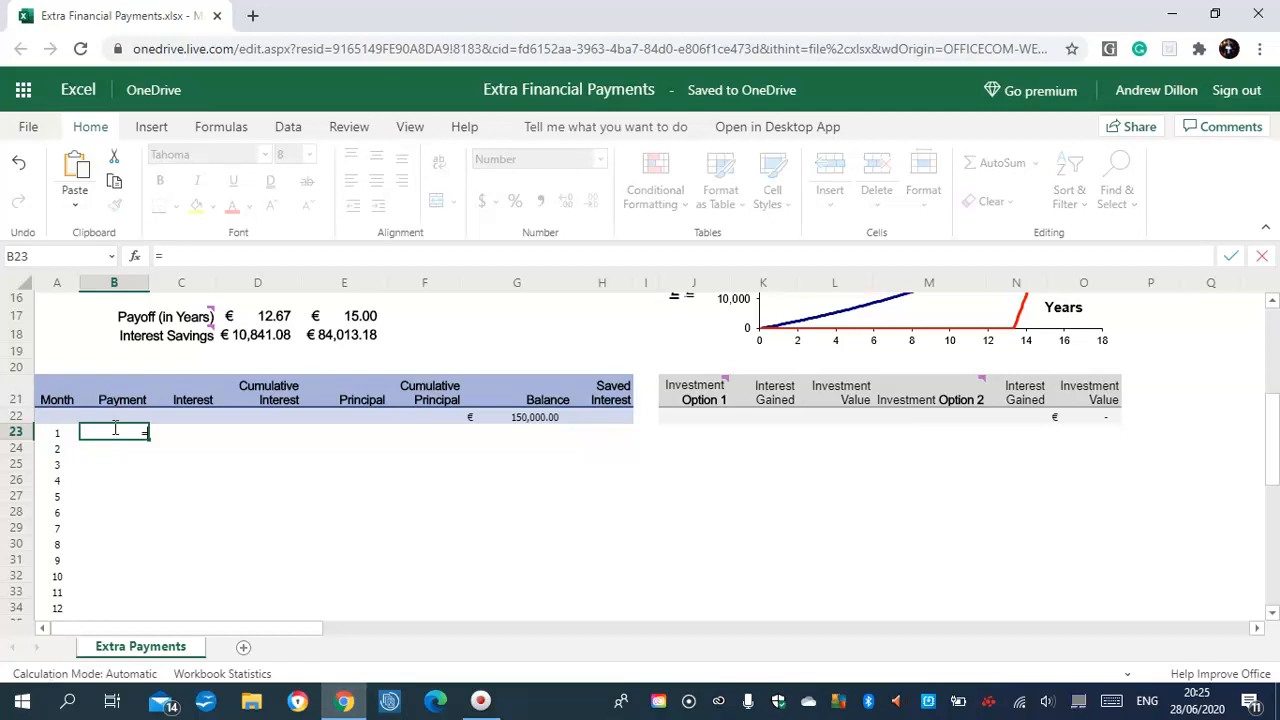
{"action": "type", "text": "IF"}
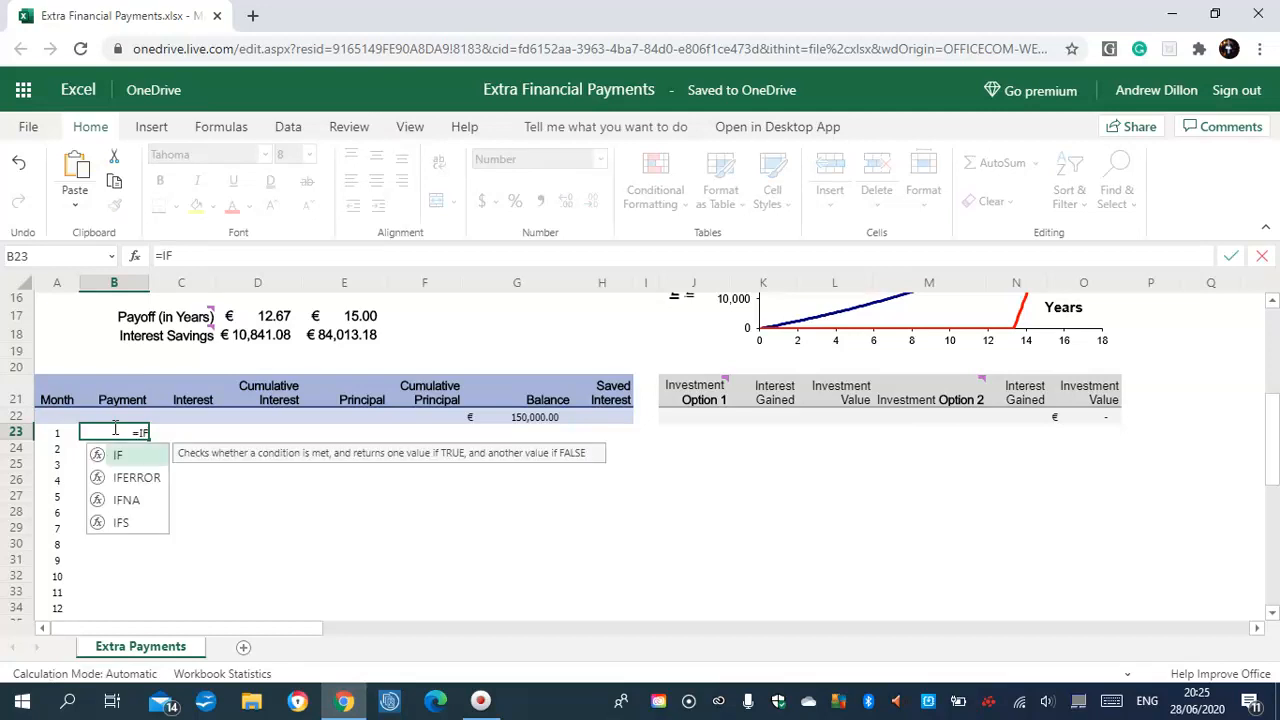
{"action": "type", "text": "("}
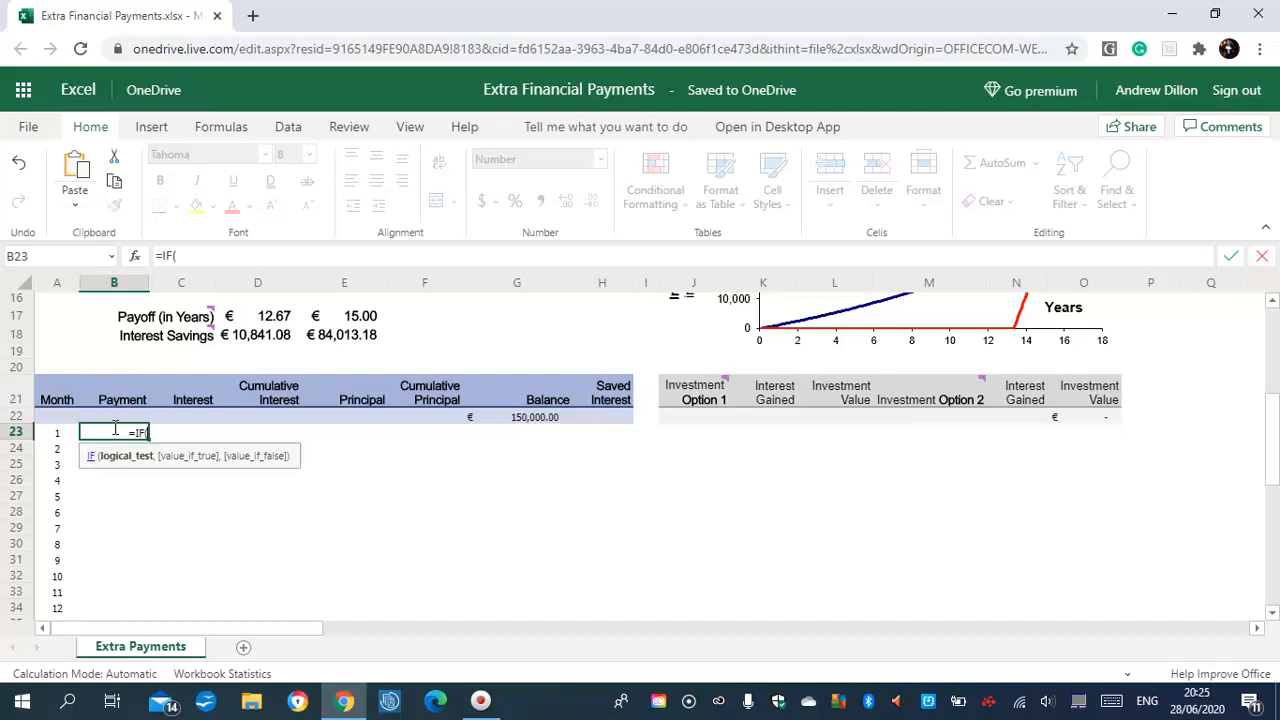
{"action": "type", "text": "A"}
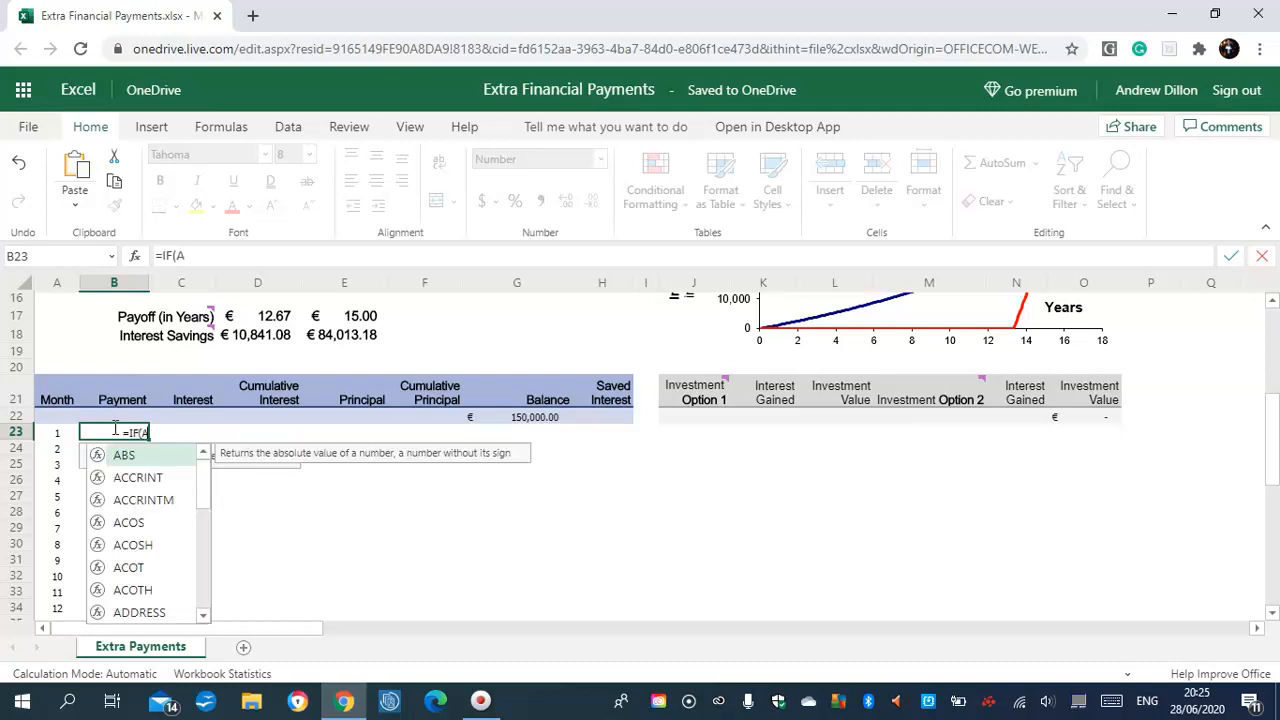
{"action": "type", "text": "23"}
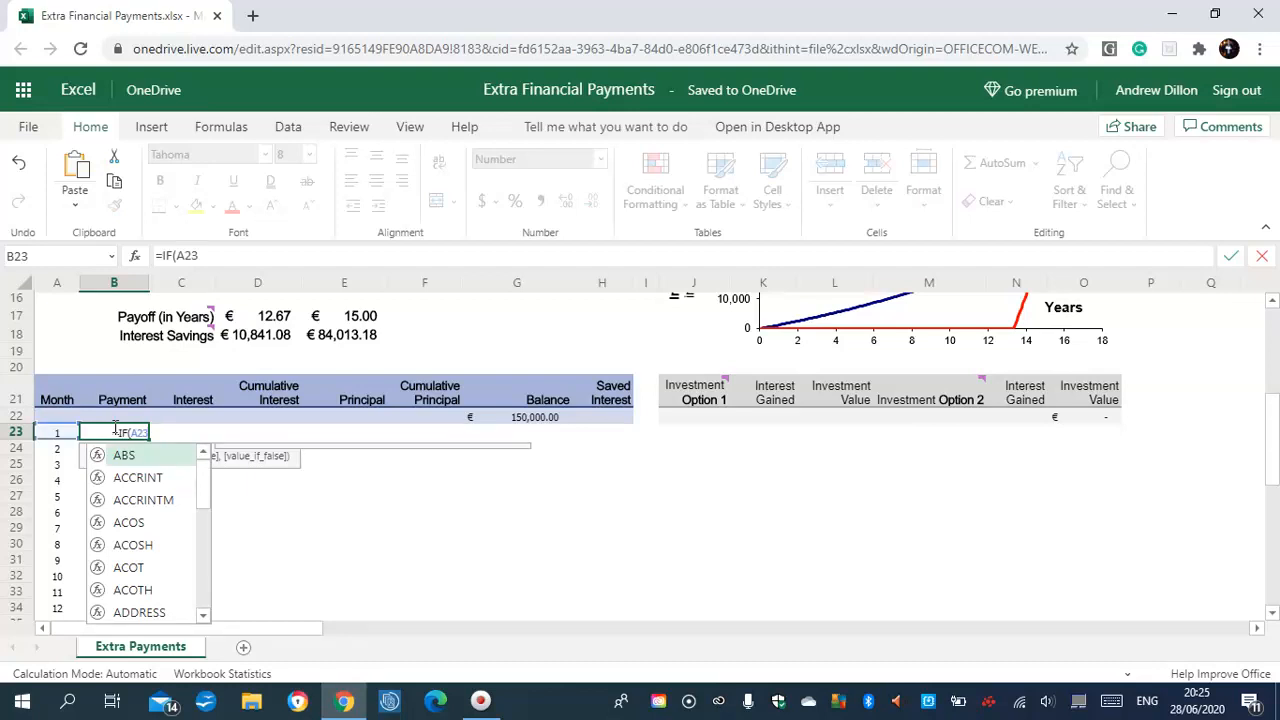
{"action": "type", "text": "<"}
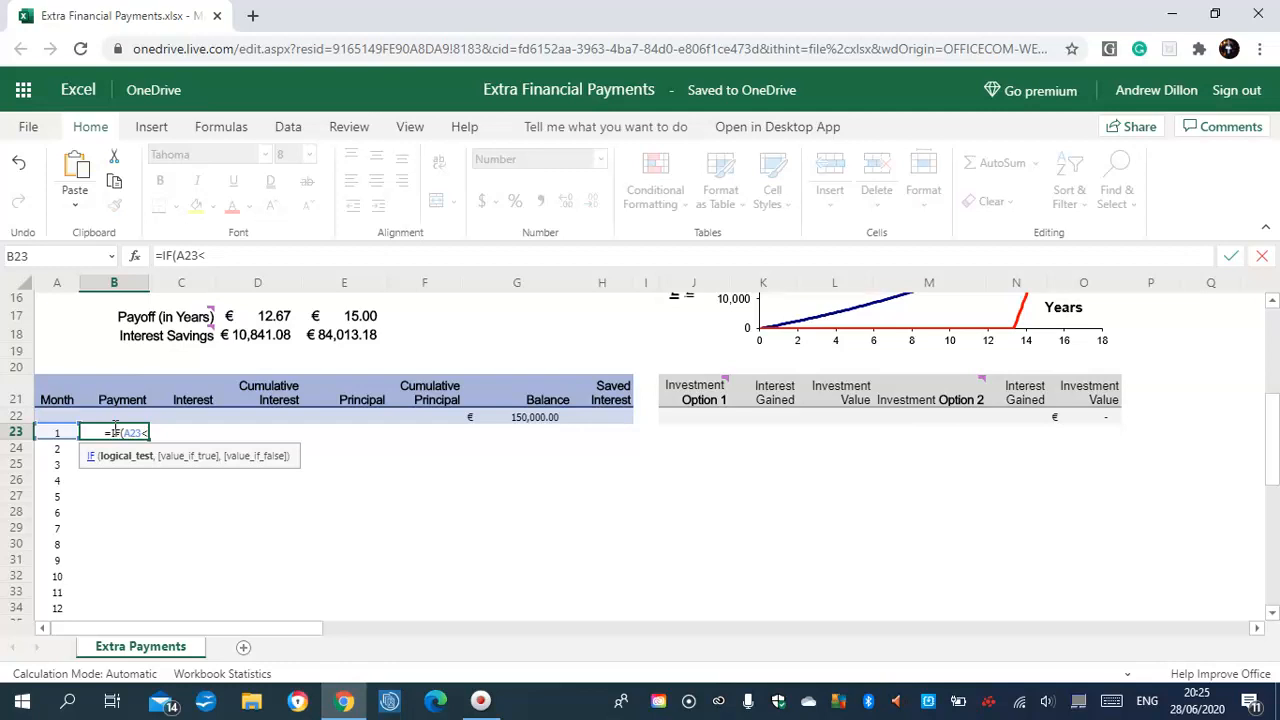
{"action": "type", "text": "$S$13"}
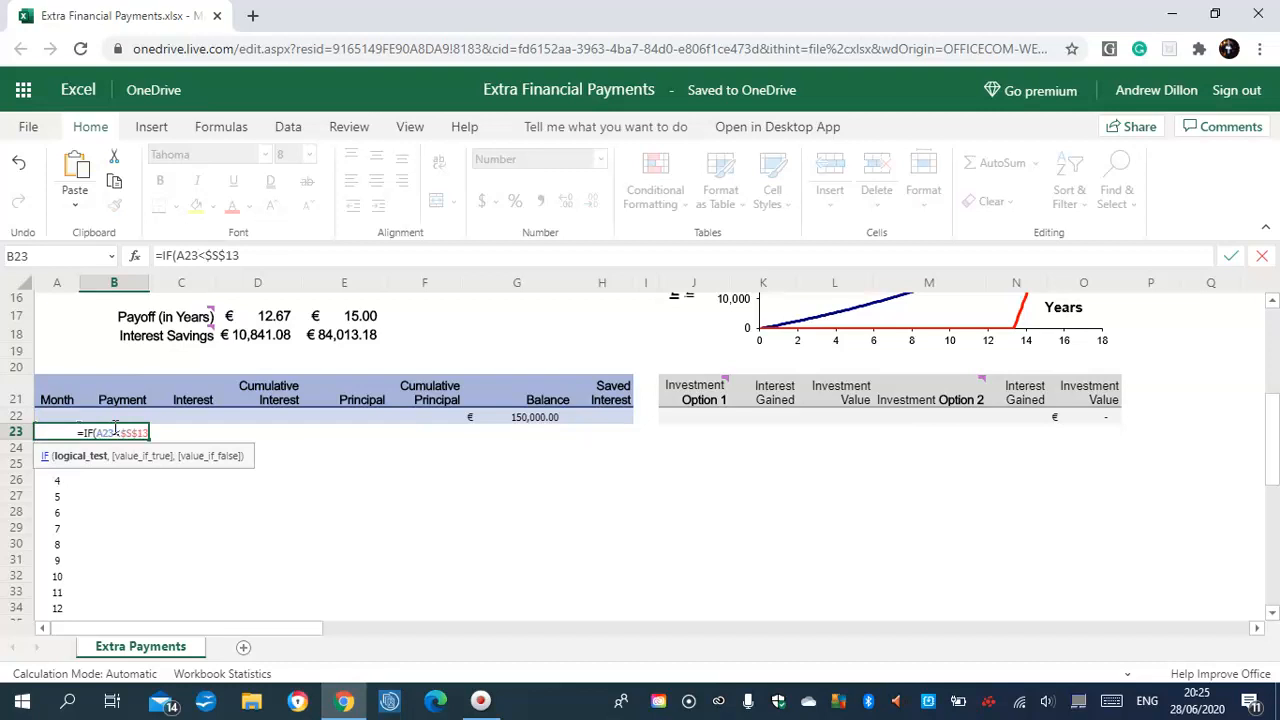
{"action": "type", "text": ","}
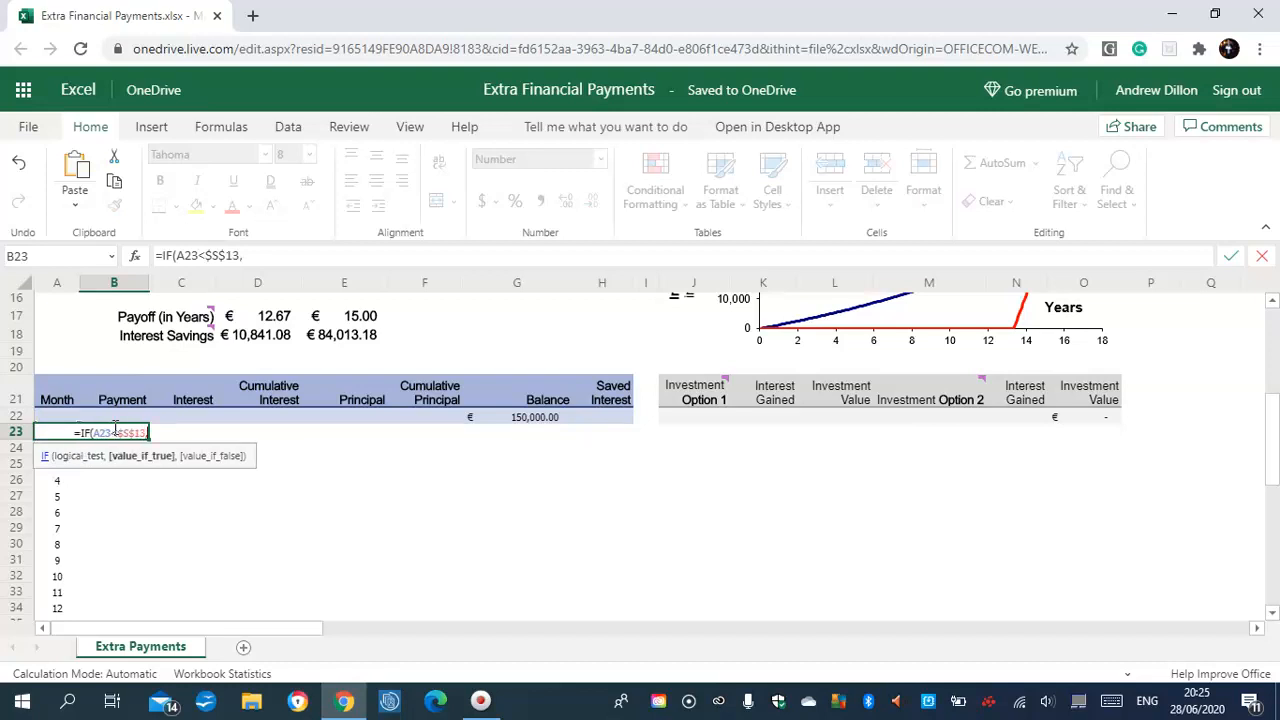
{"action": "type", "text": "$D$12"}
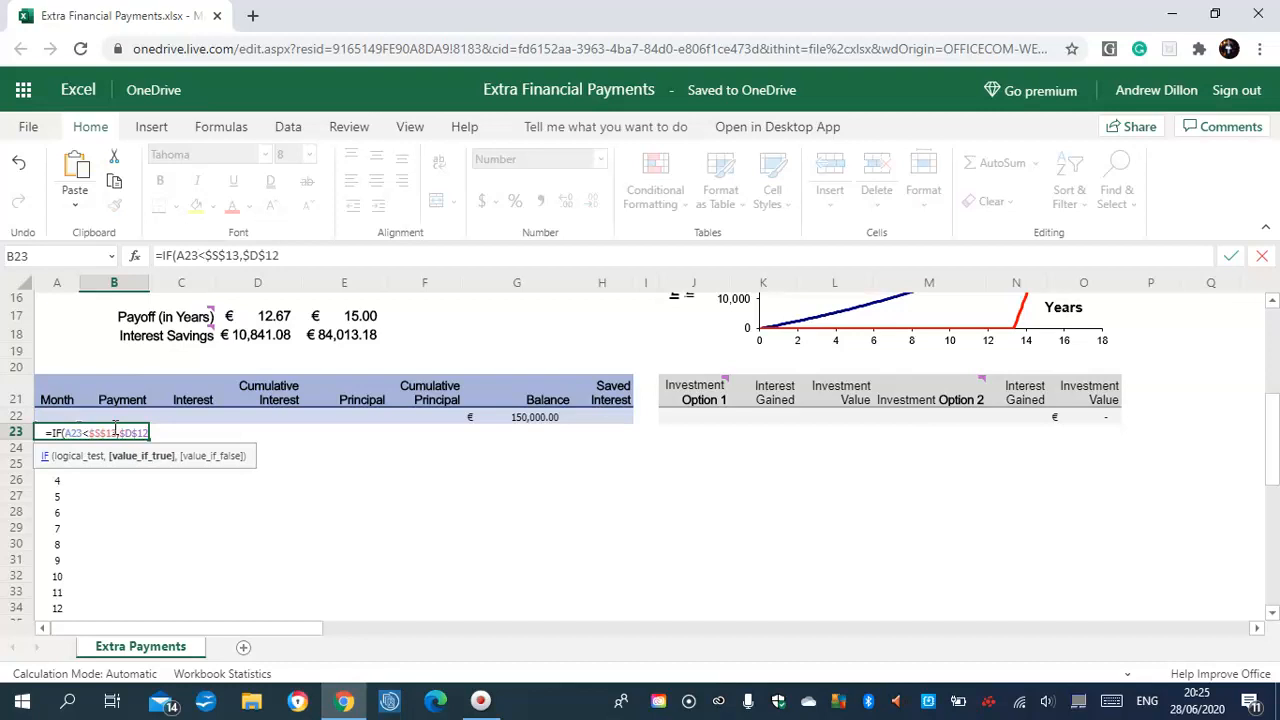
{"action": "type", "text": ",I"}
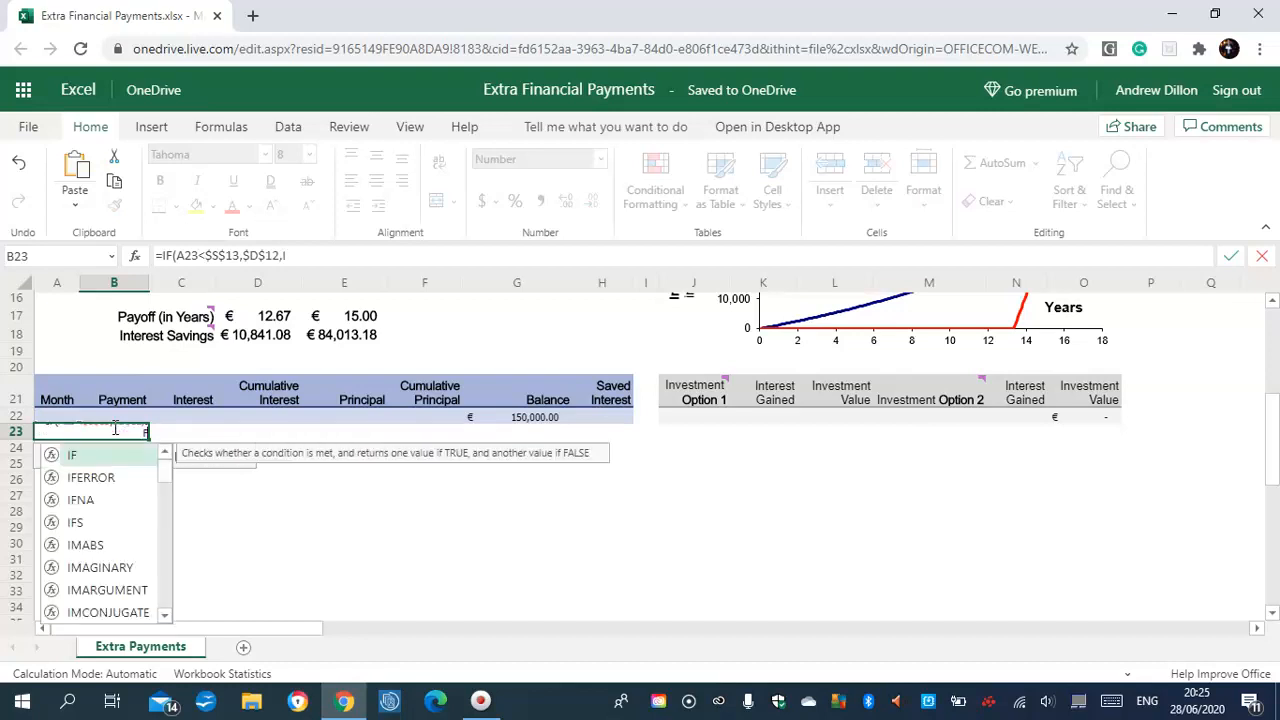
{"action": "type", "text": "F("}
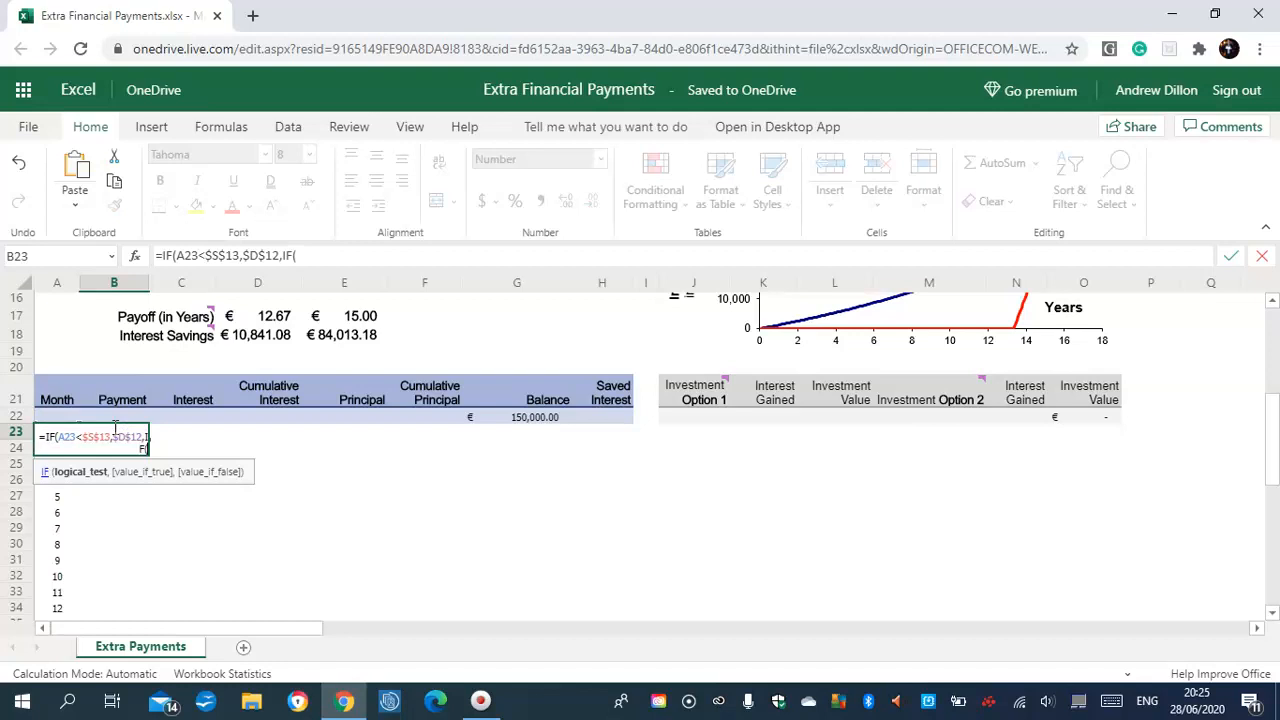
{"action": "type", "text": "A23>$D$13,"}
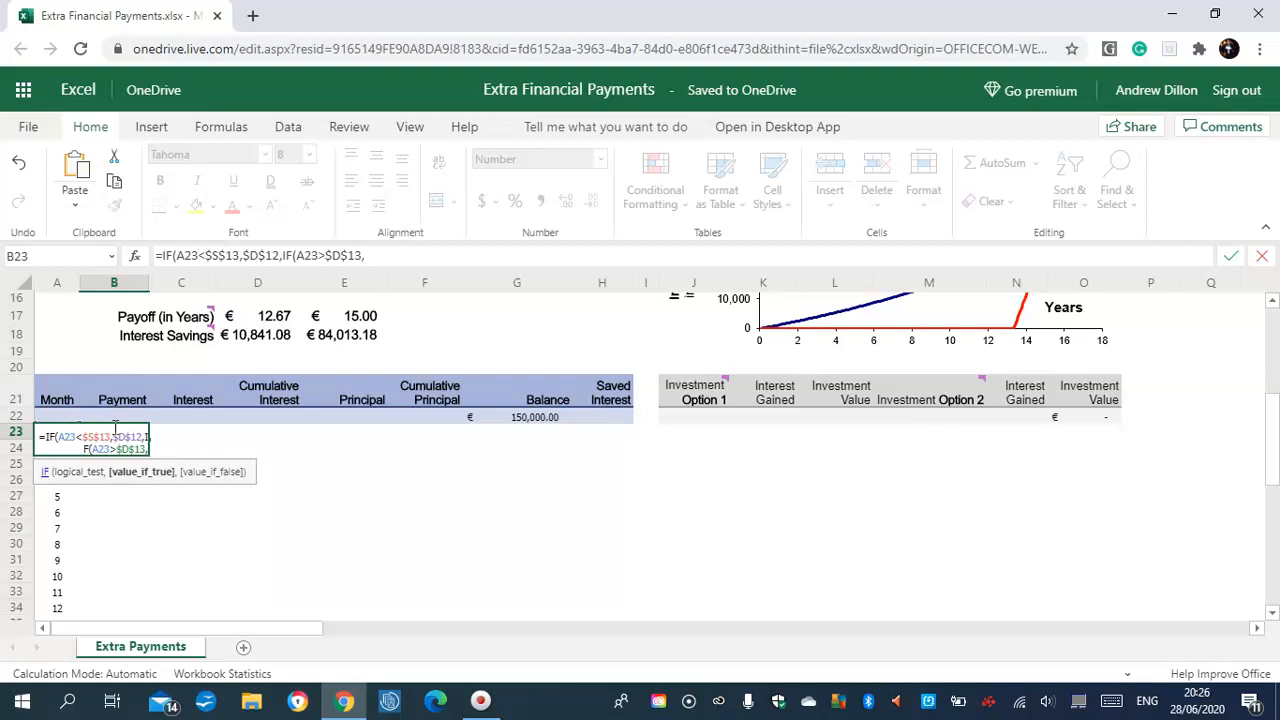
{"action": "type", "text": "\"\","}
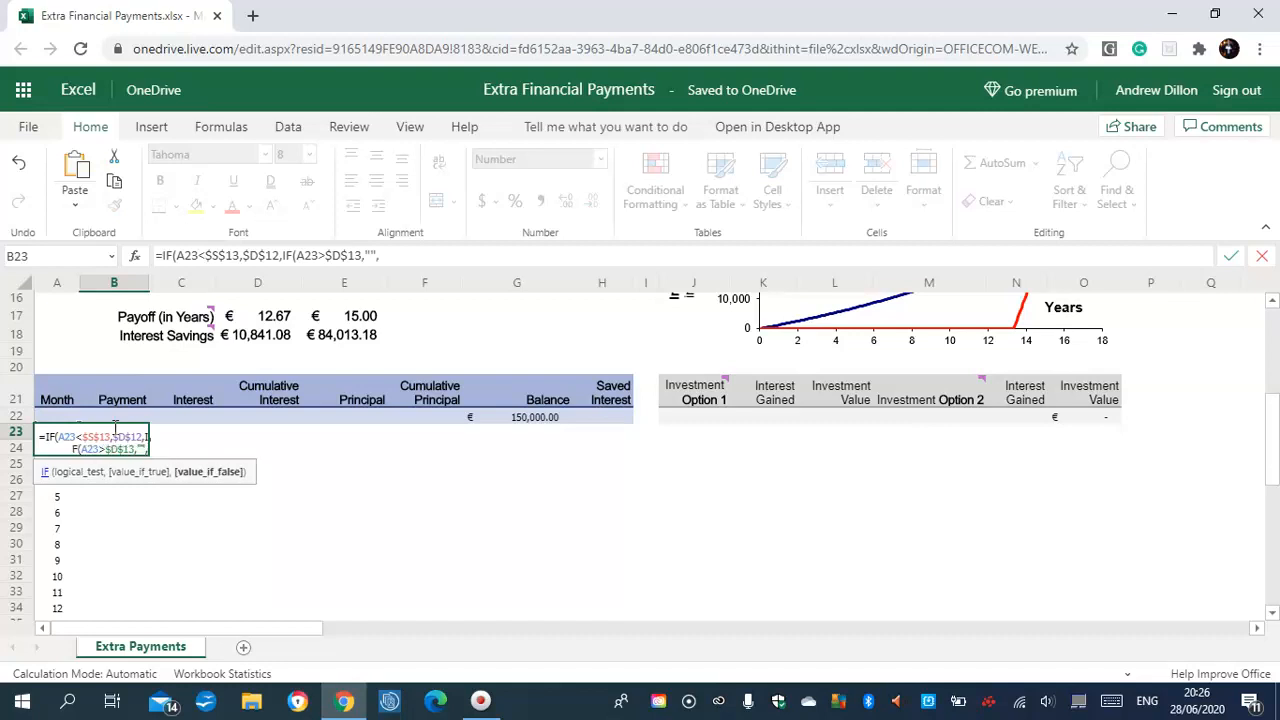
{"action": "type", "text": "(1+$D$"}
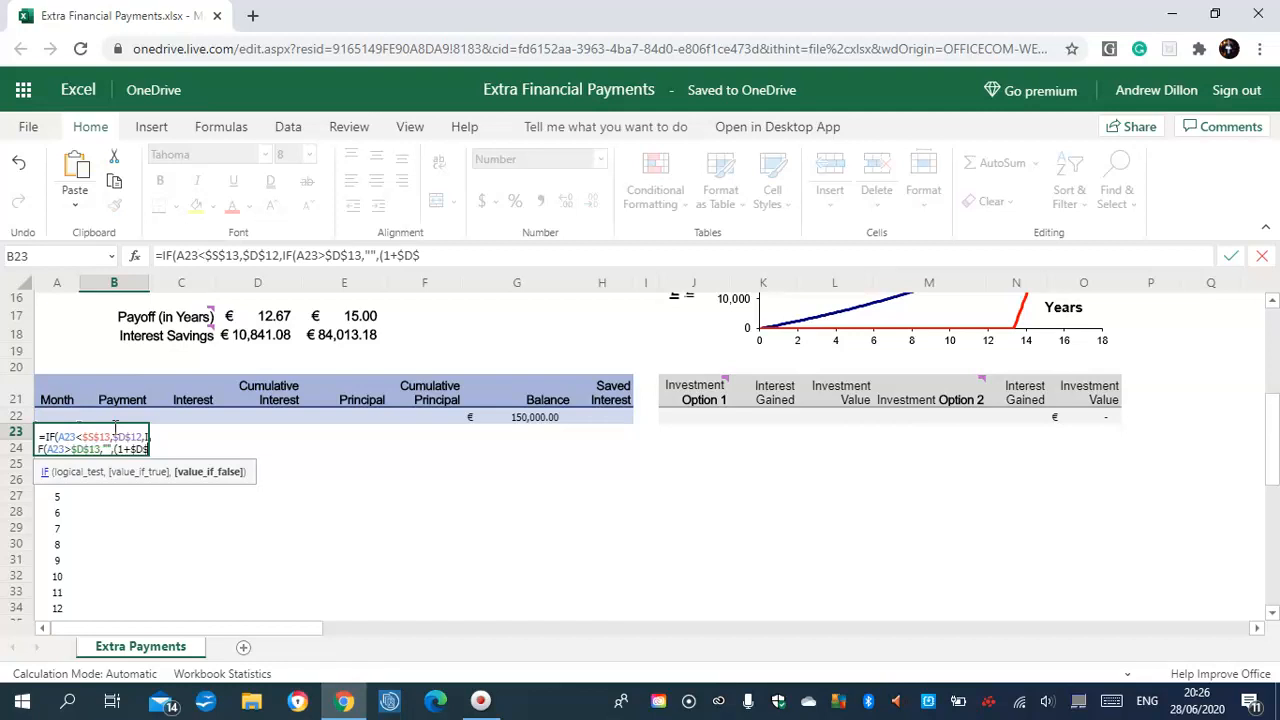
{"action": "type", "text": "6/"}
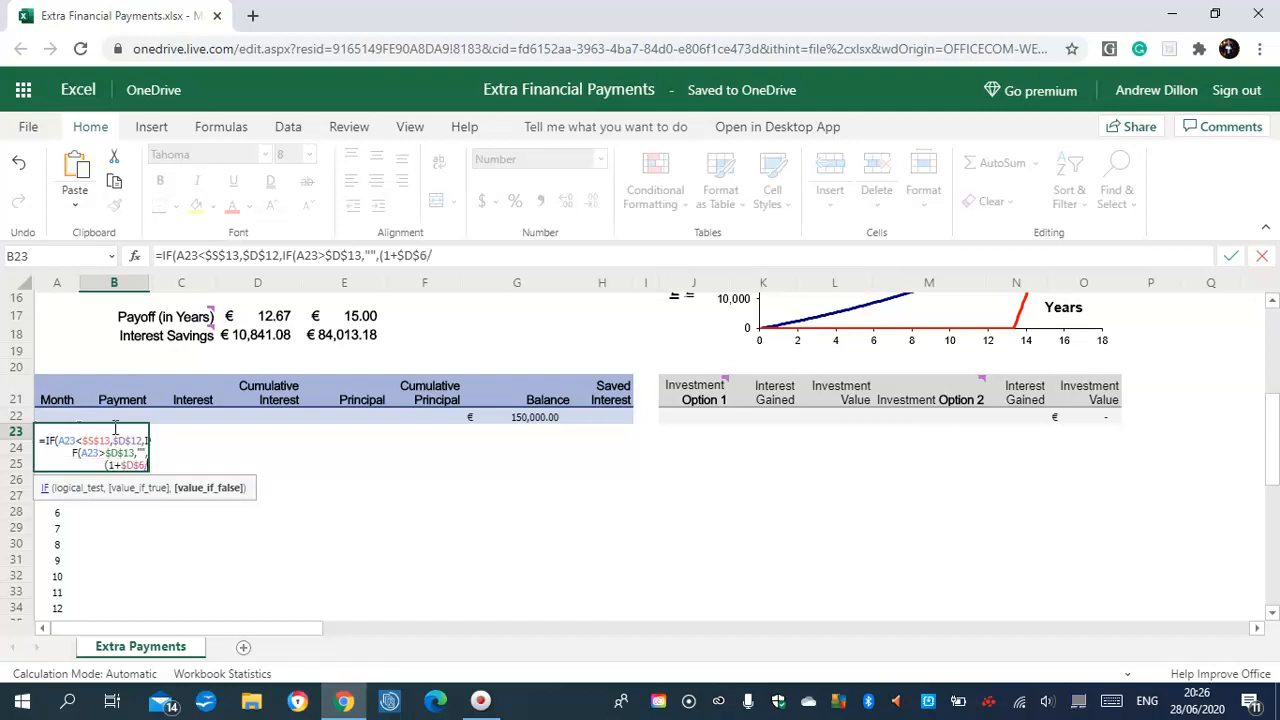
{"action": "type", "text": "12)*G22"}
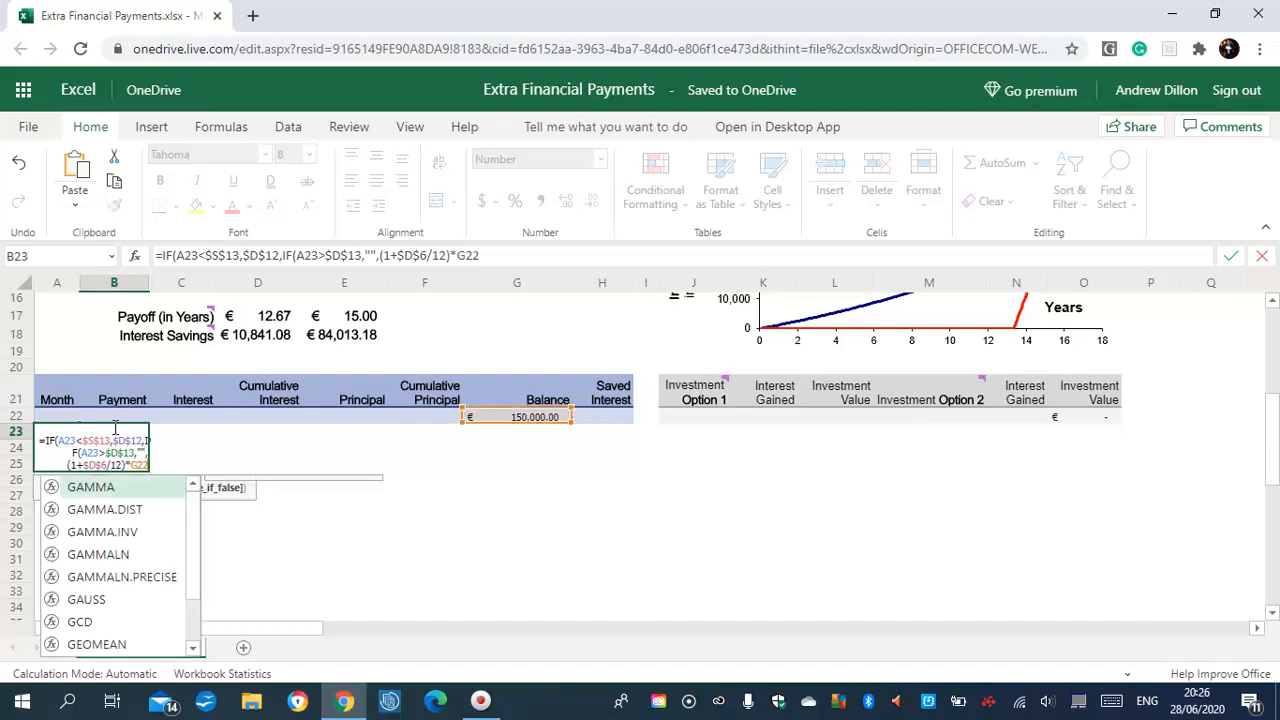
{"action": "type", "text": ")"}
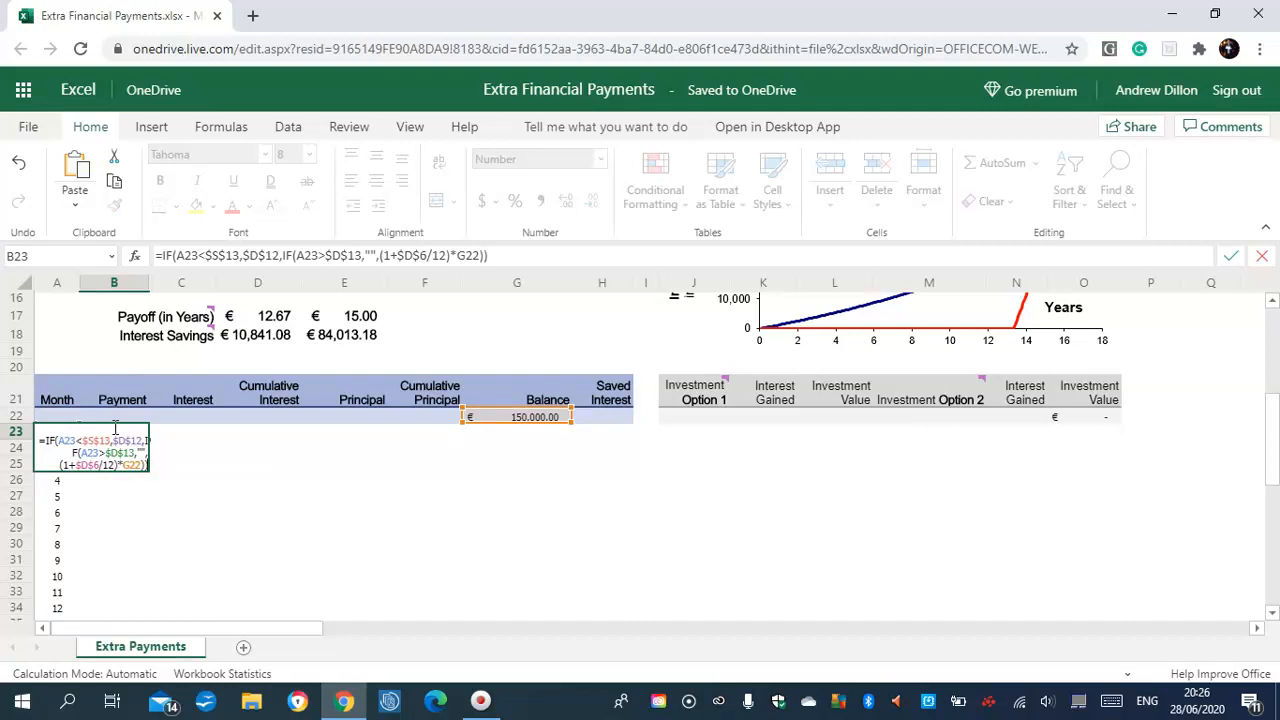
{"action": "key", "text": "Return"}
Step: Review the payment formula in cell B23 and fill it down the Payment column through month 12 in B34
{"action": "left_click", "coordinate": [117, 434]}
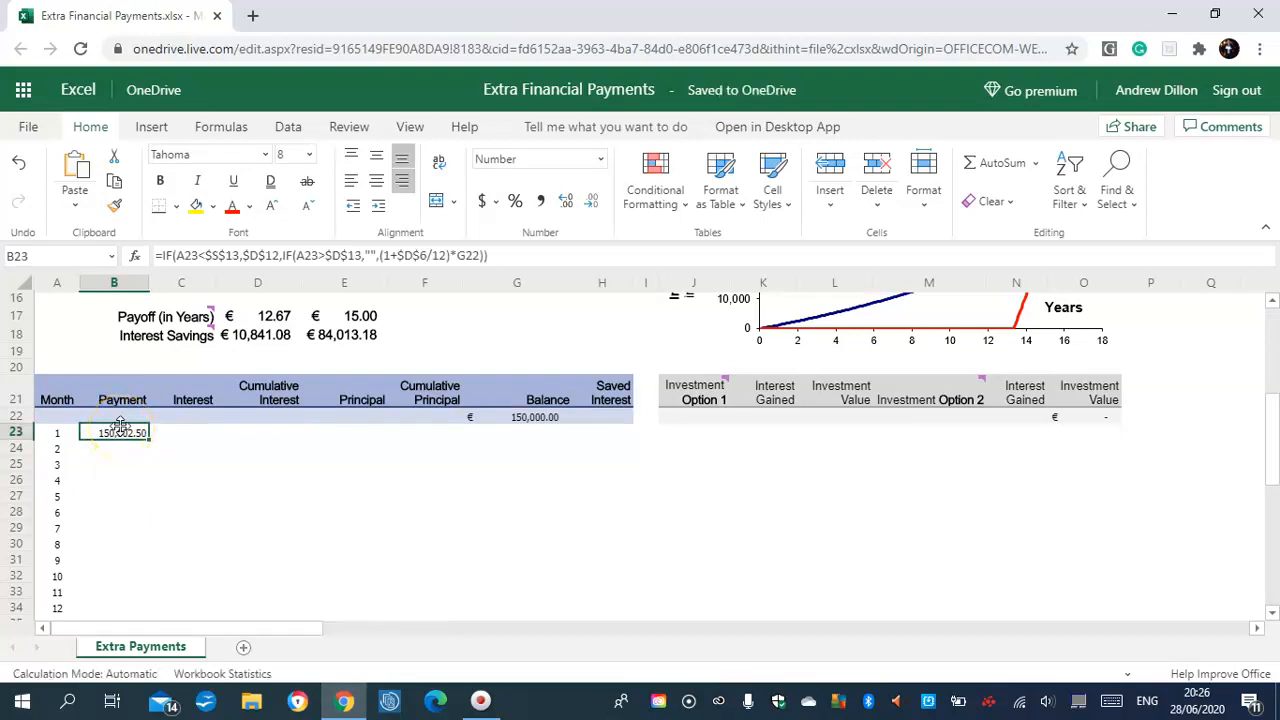
{"action": "left_click", "coordinate": [446, 256]}
{"action": "left_click", "coordinate": [490, 255]}
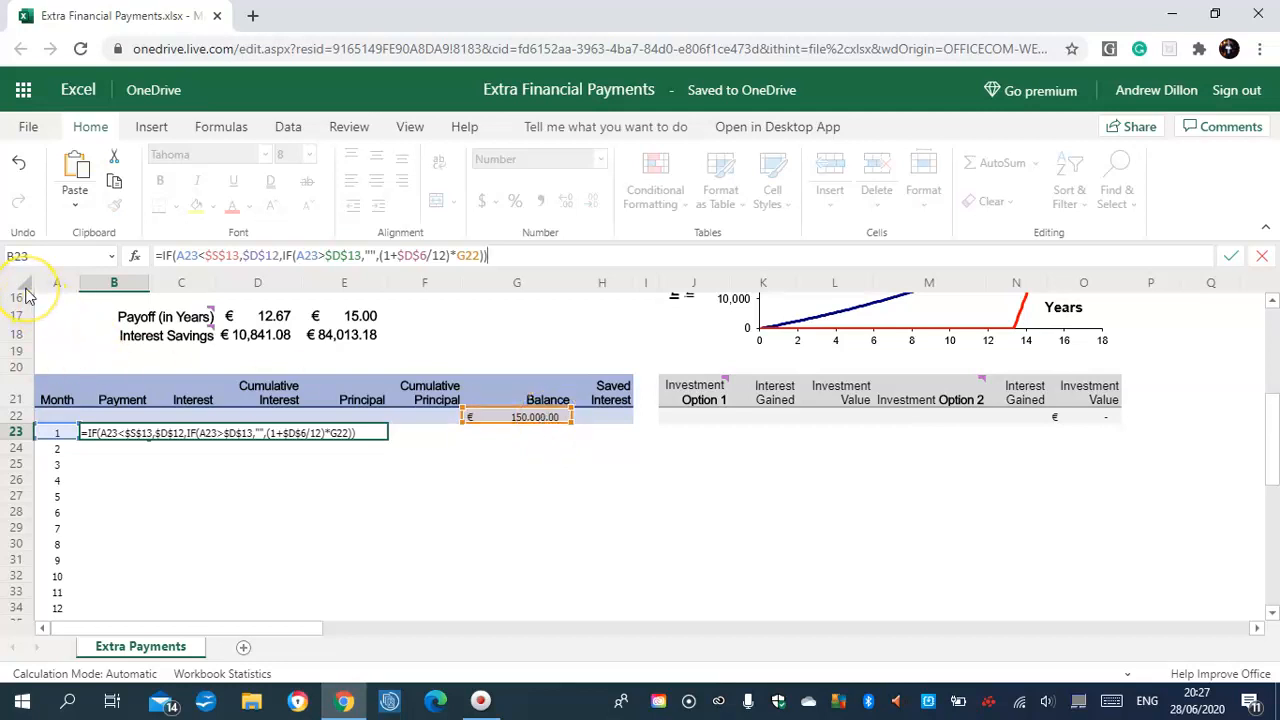
{"action": "key", "text": "Return"}
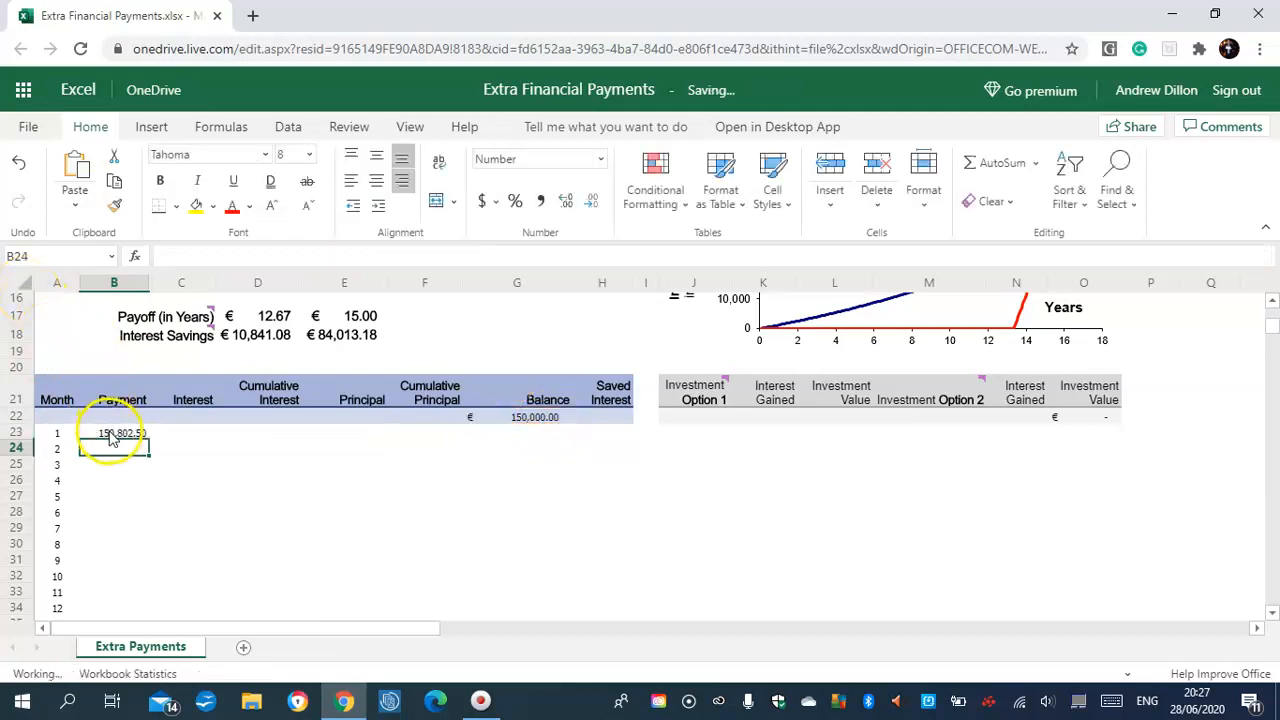
{"action": "left_click", "coordinate": [113, 436]}
{"action": "left_click_drag", "start_coordinate": [145, 441], "coordinate": [118, 596]}
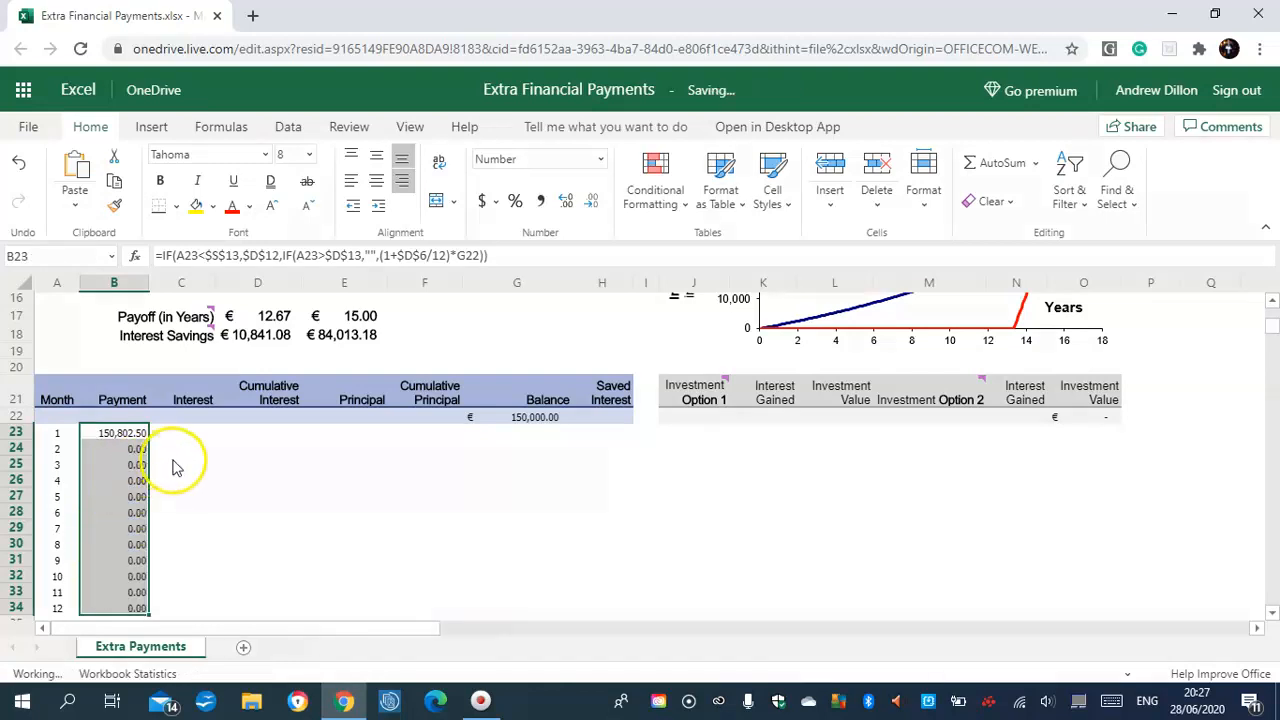
{"action": "left_click", "coordinate": [128, 449]}
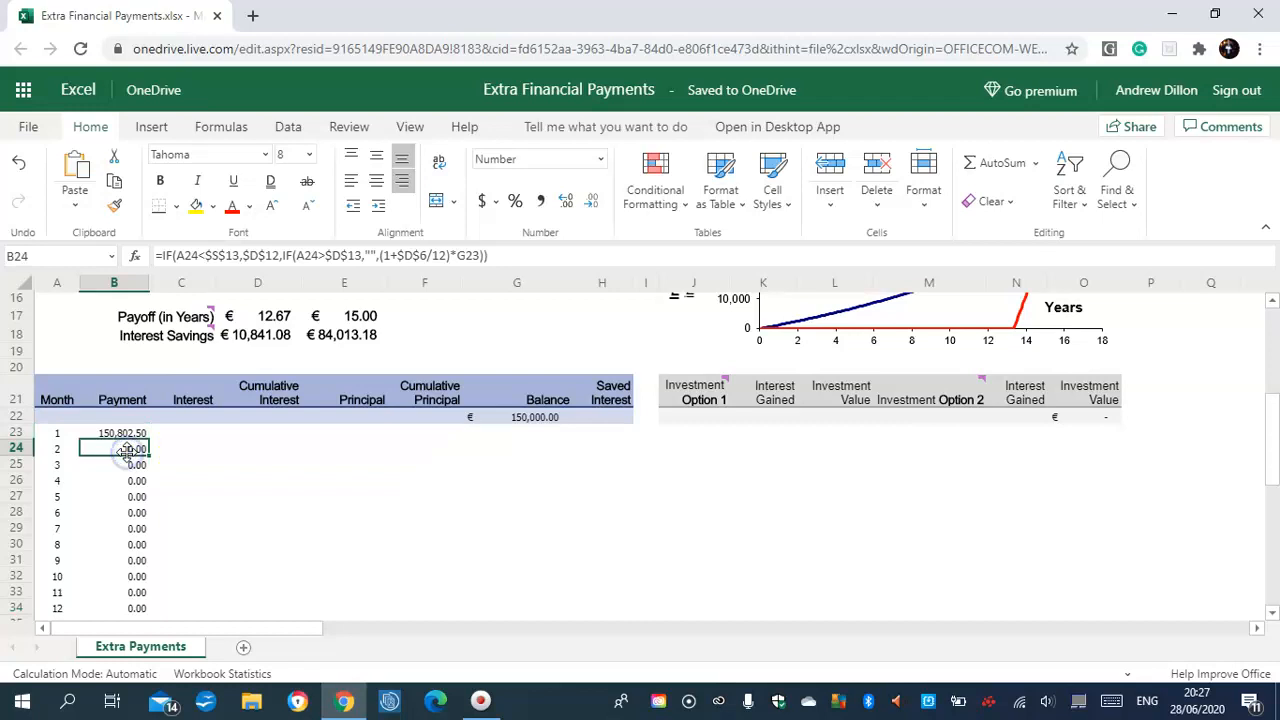
Step: Enter the month 1 interest formula =IF(A23>$D$13,"",$D$6/12*G22) in cell C23 and fill it down through month 12 in C34
{"action": "left_click", "coordinate": [184, 435]}
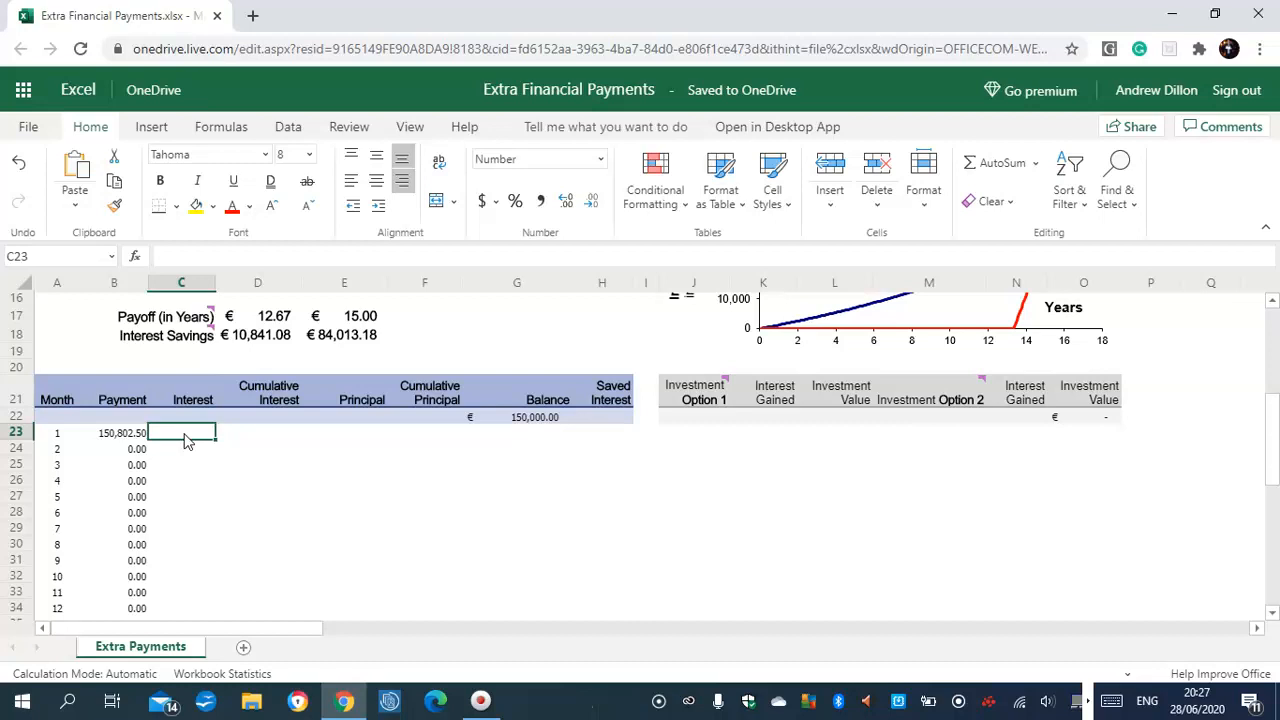
{"action": "type", "text": "="}
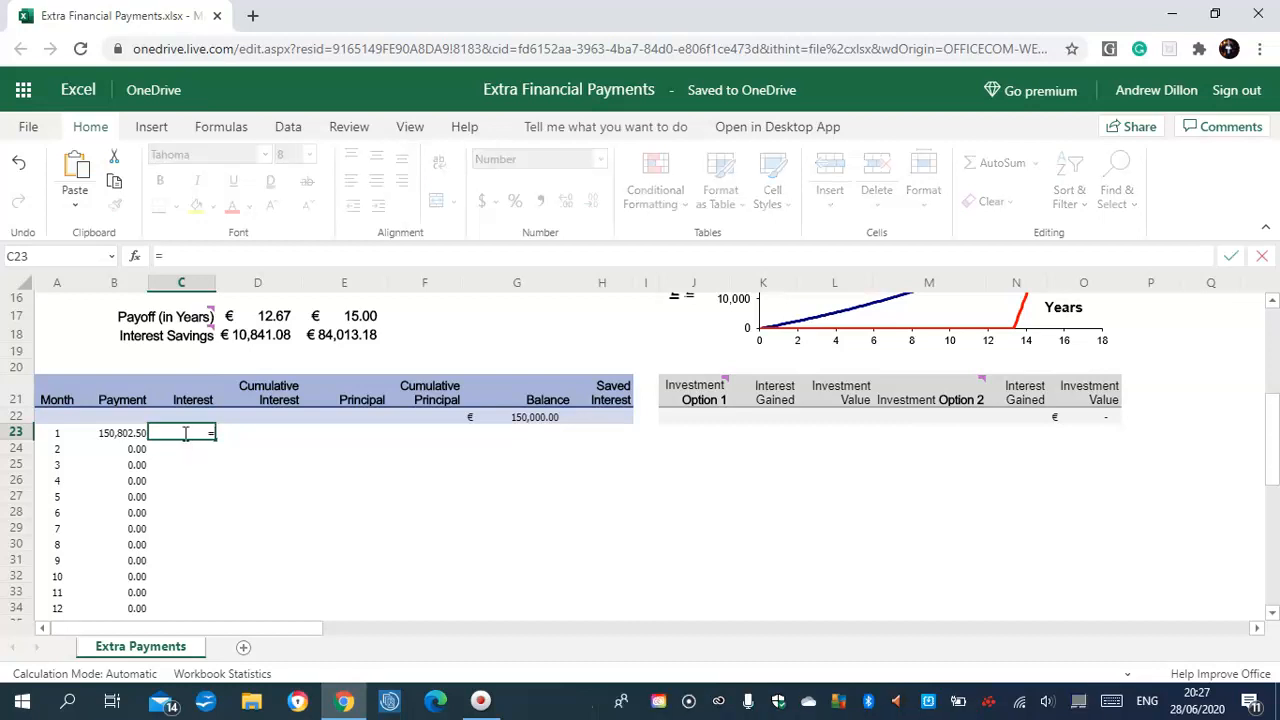
{"action": "type", "text": "IF"}
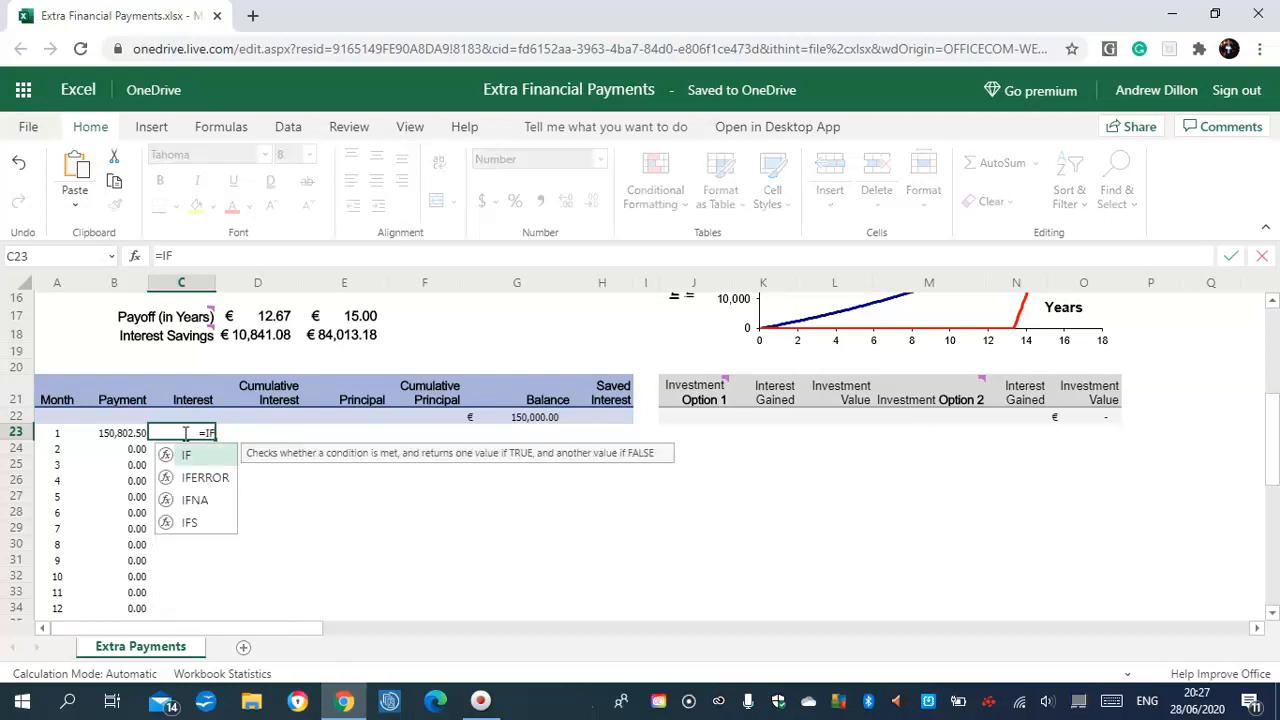
{"action": "type", "text": "(A2"}
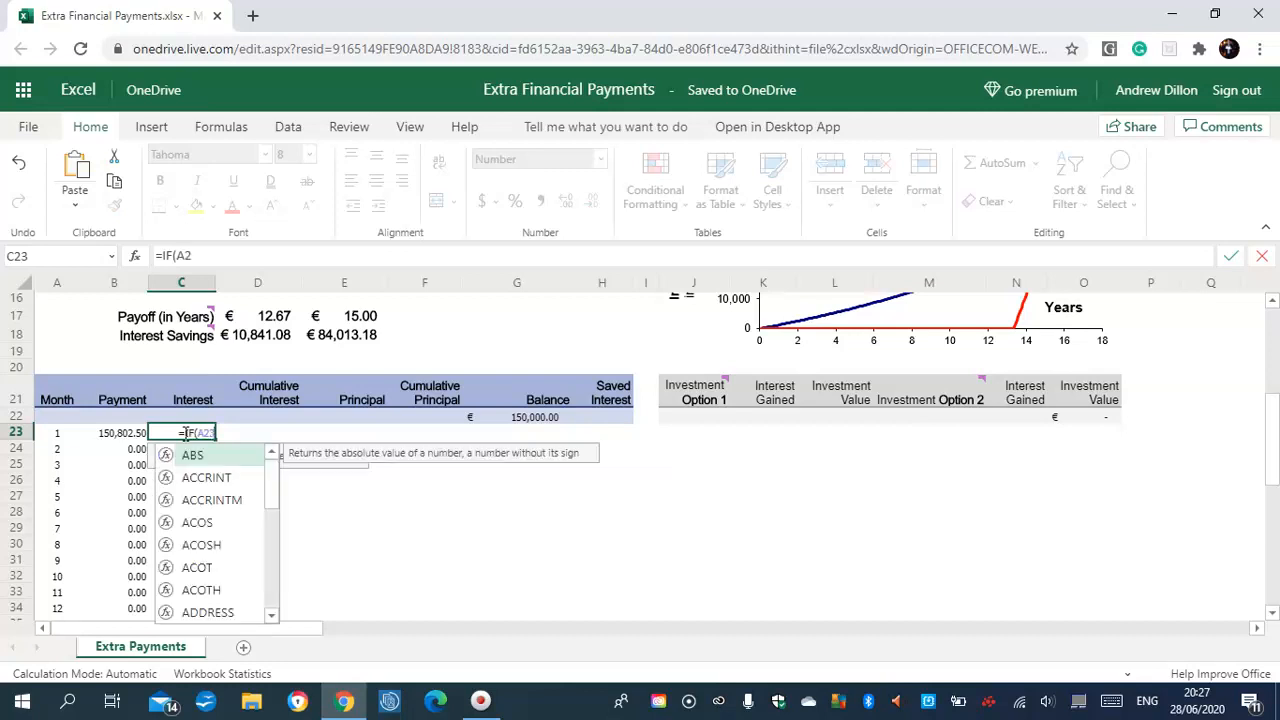
{"action": "type", "text": "3>"}
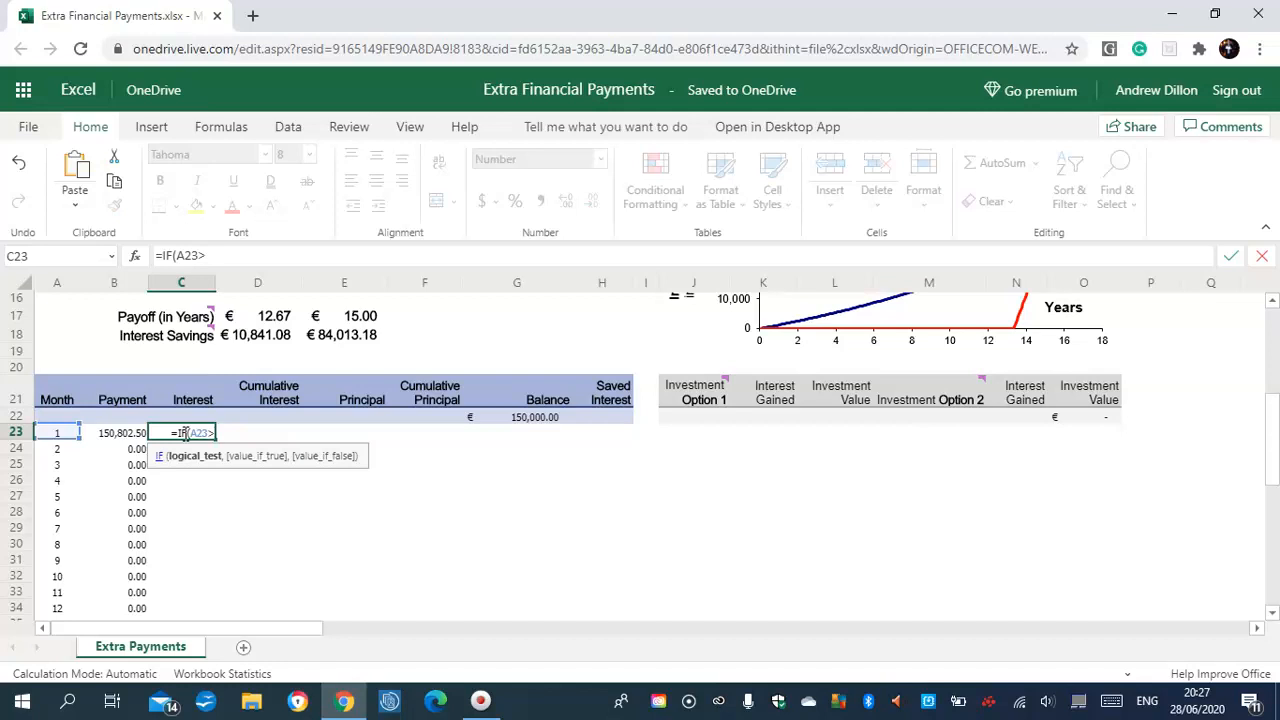
{"action": "type", "text": "$D$13"}
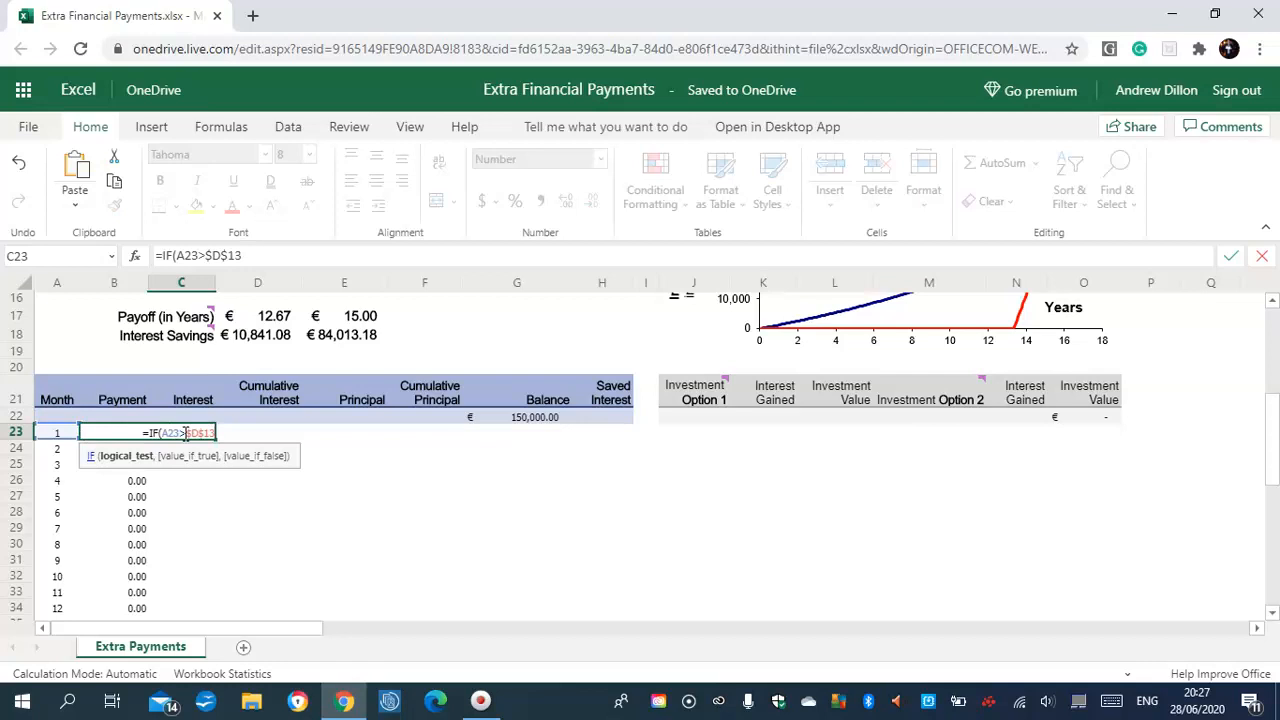
{"action": "type", "text": ","}
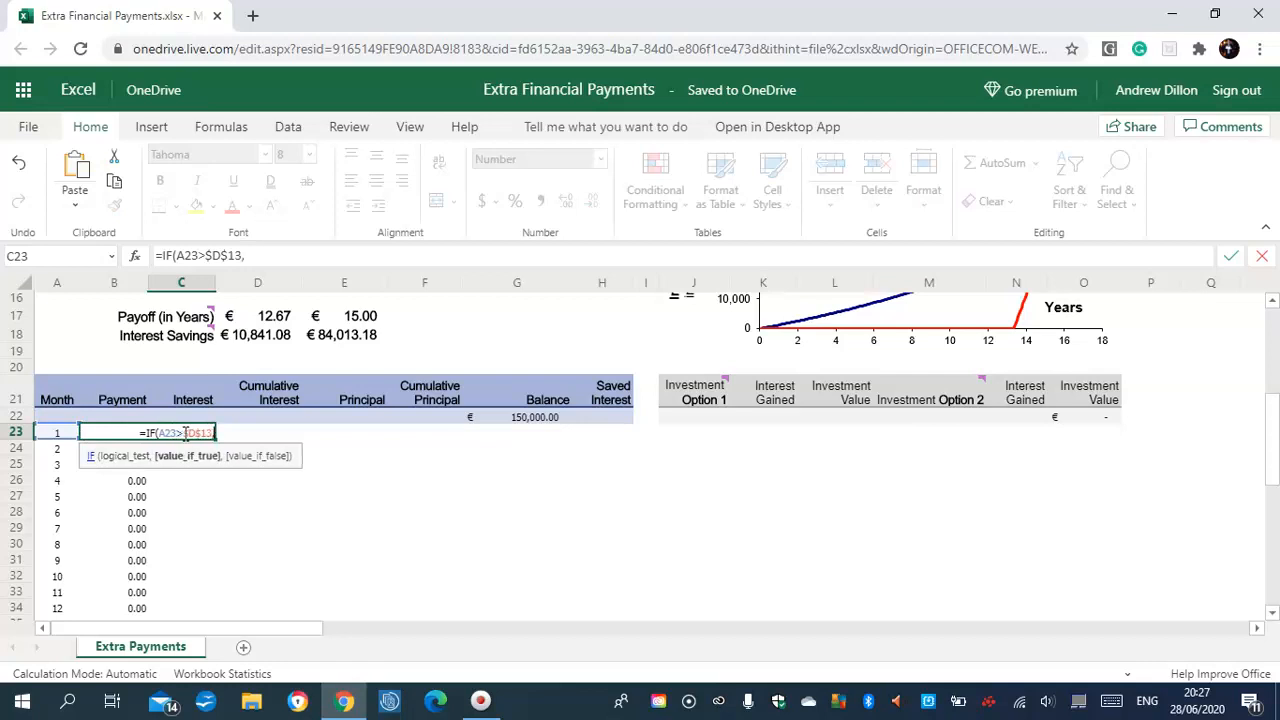
{"action": "type", "text": "\"\""}
{"action": "type", "text": ","}
{"action": "type", "text": "$D$"}
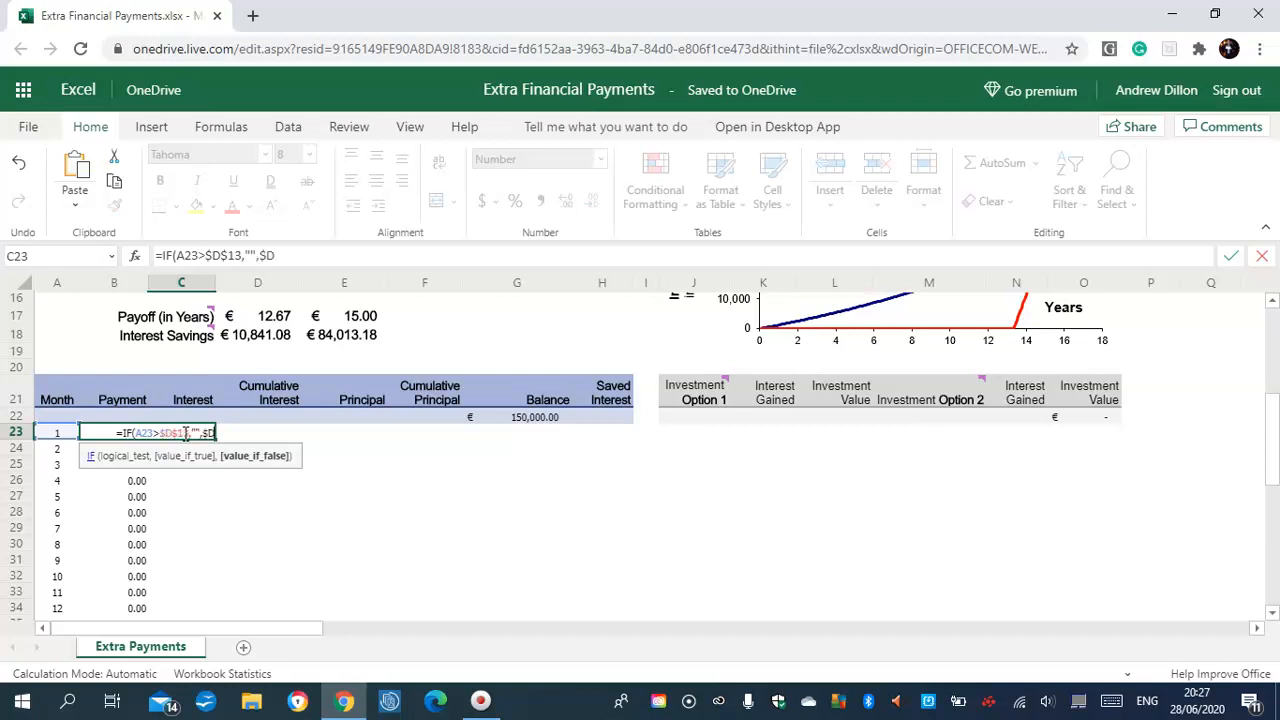
{"action": "type", "text": "6/12"}
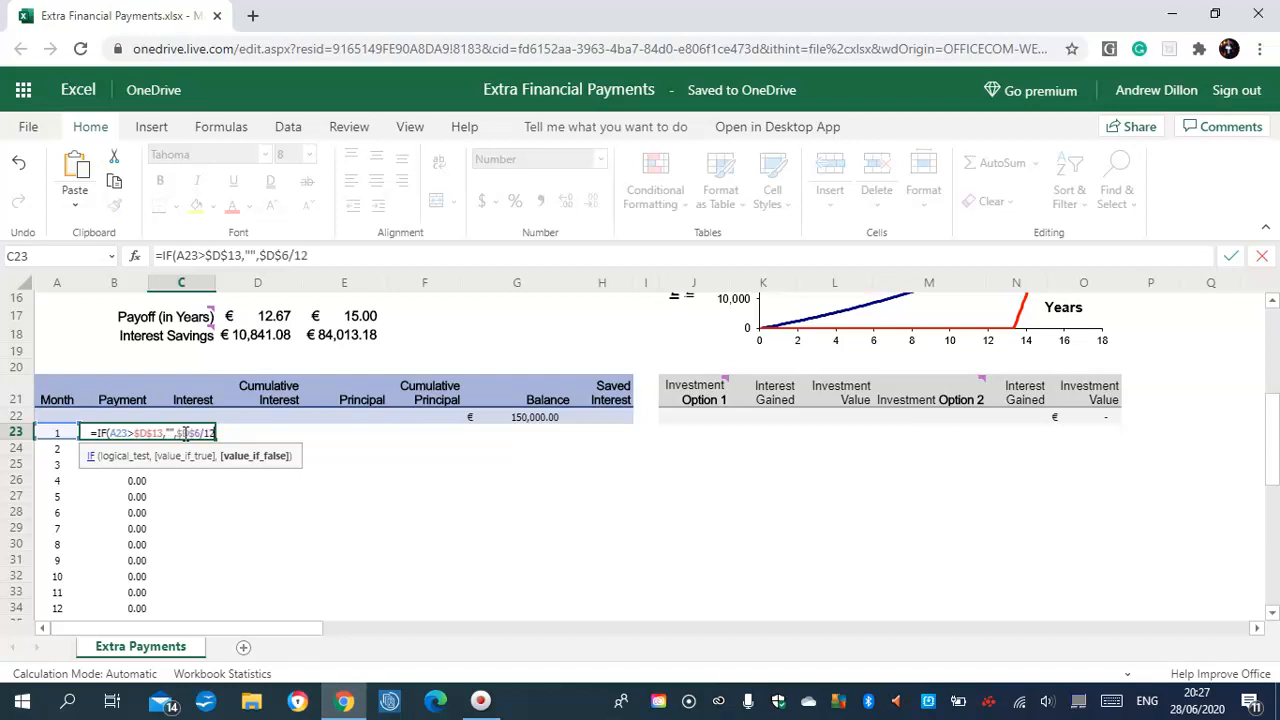
{"action": "type", "text": "*"}
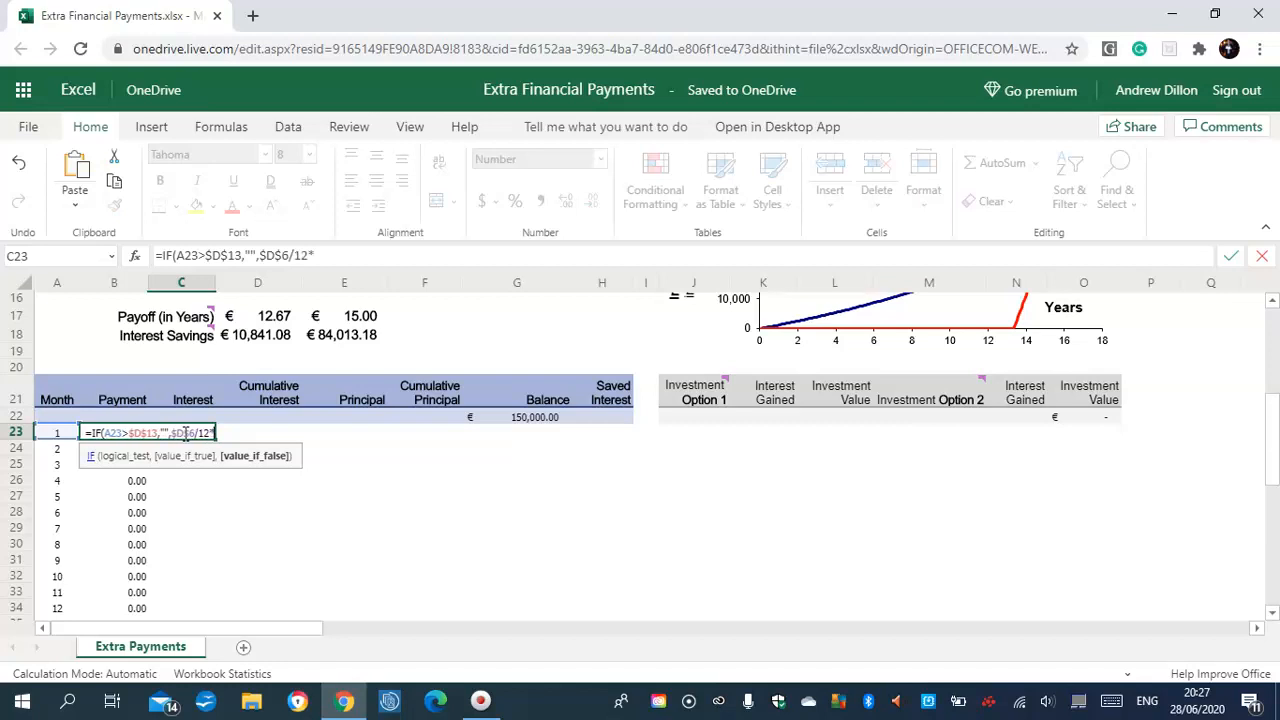
{"action": "type", "text": "G22"}
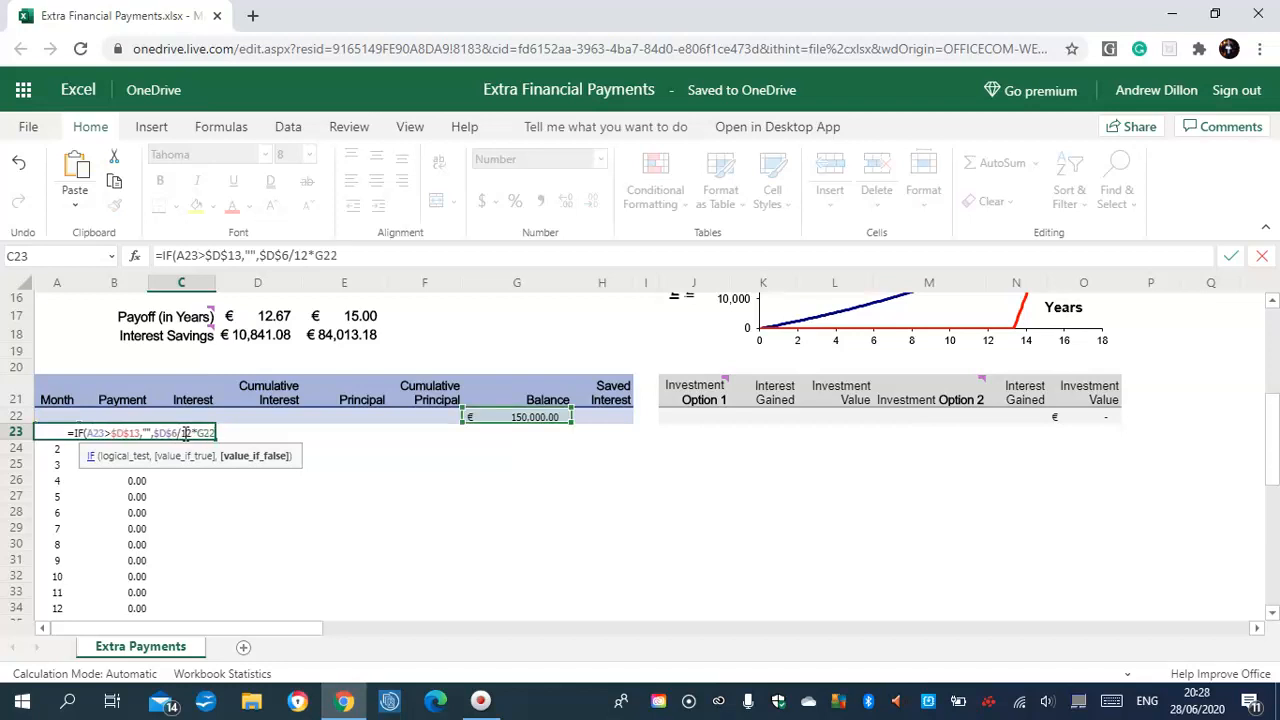
{"action": "type", "text": ")"}
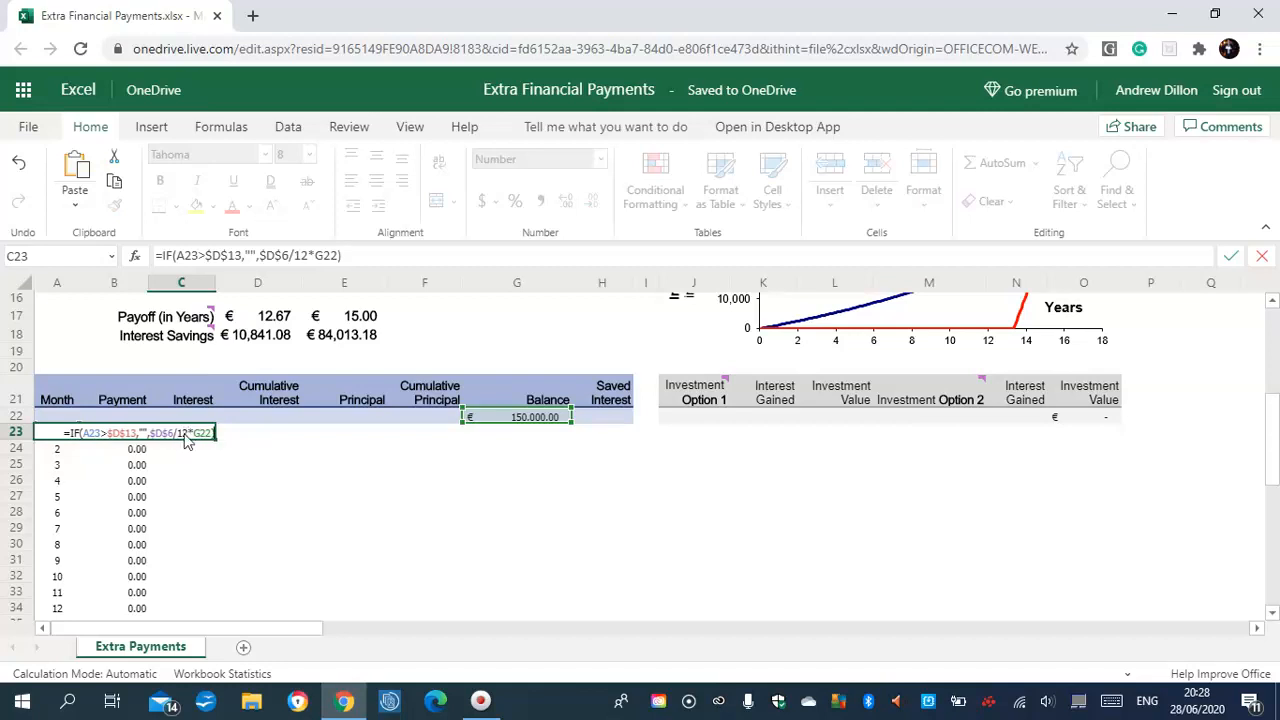
{"action": "left_click", "coordinate": [185, 445]}
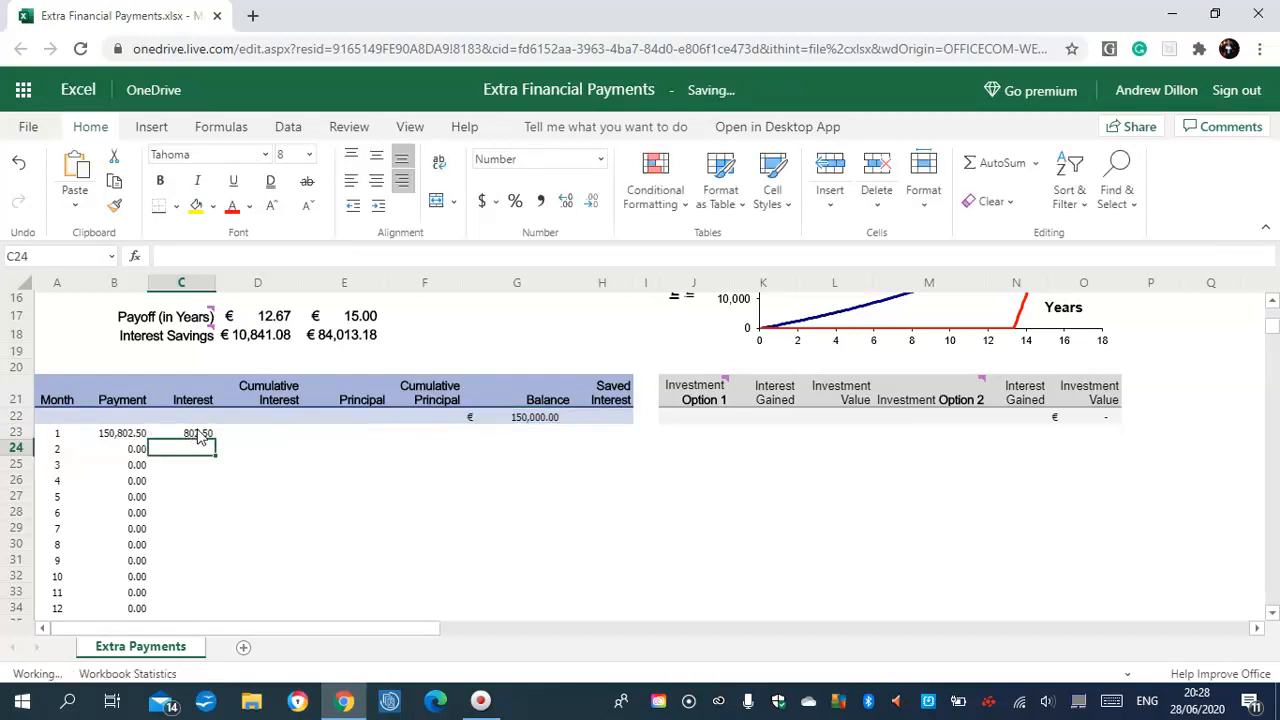
{"action": "left_click", "coordinate": [203, 434]}
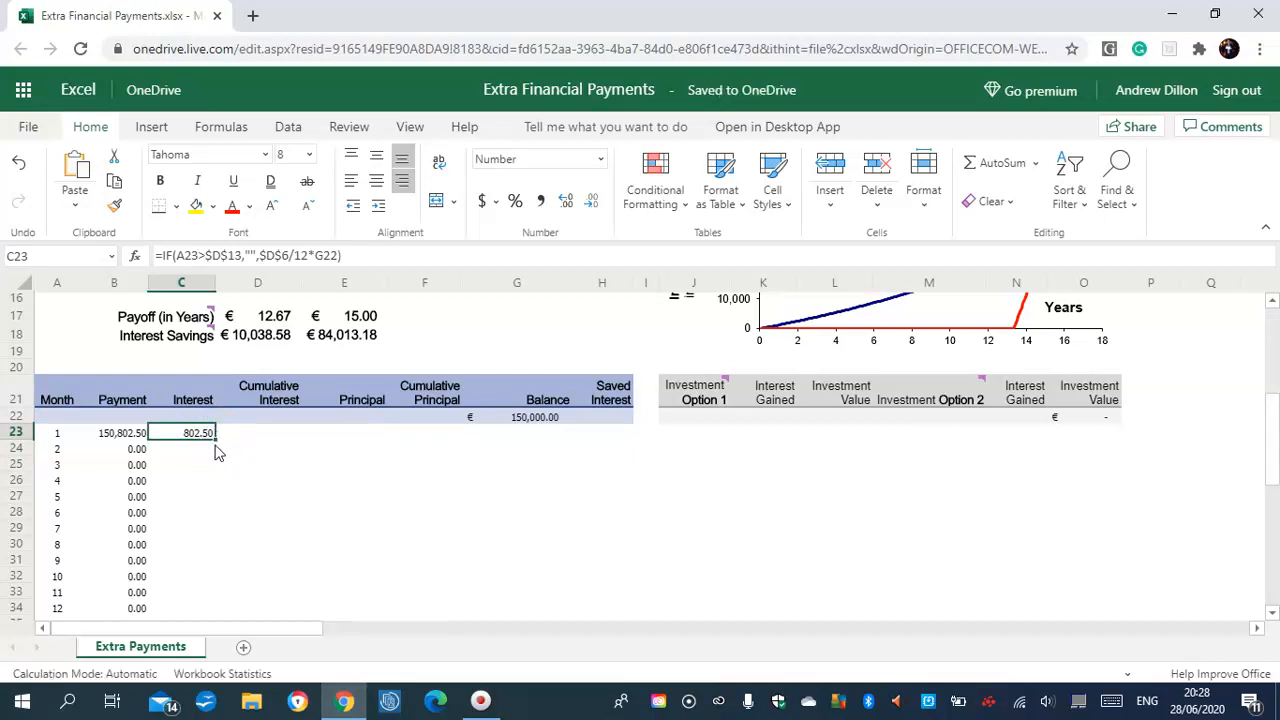
{"action": "left_click_drag", "start_coordinate": [213, 440], "coordinate": [221, 575]}
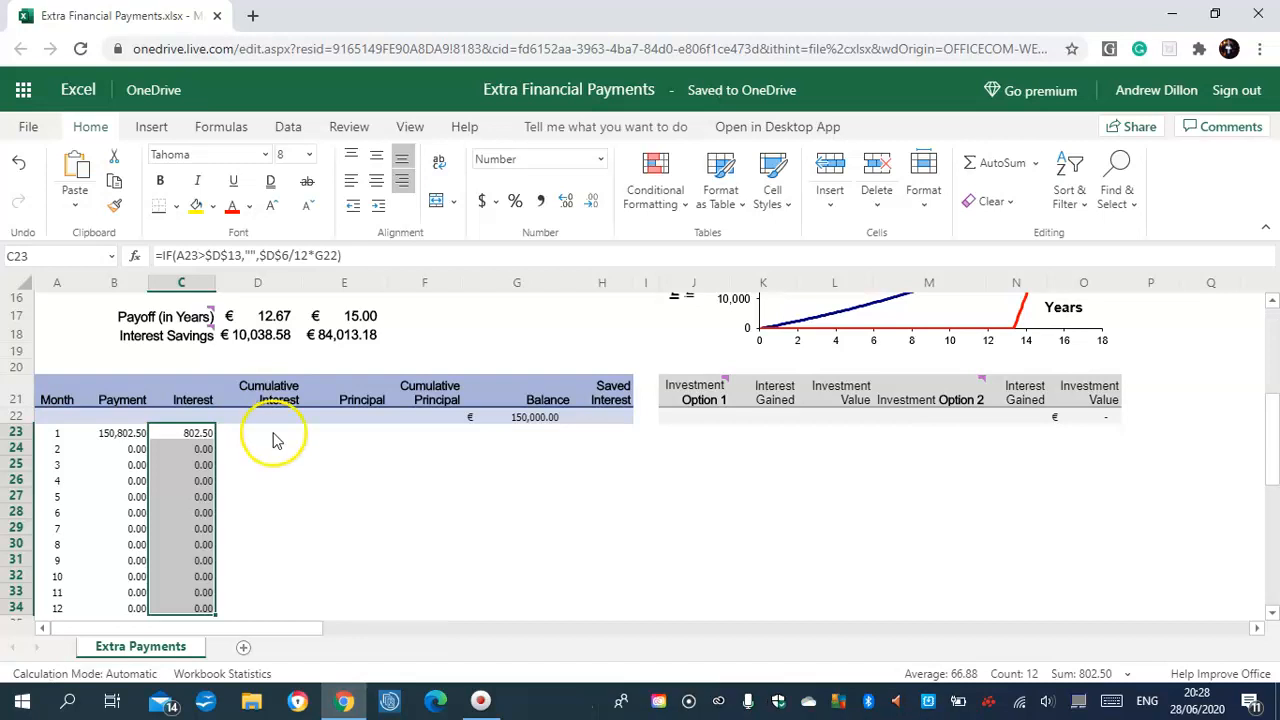
Step: Enter the month 1 cumulative interest formula =IF($A23>$D$13,"",SUM(C$23:C23)) in cell D23 and fill it down through month 12 in D34
{"action": "left_click", "coordinate": [269, 437]}
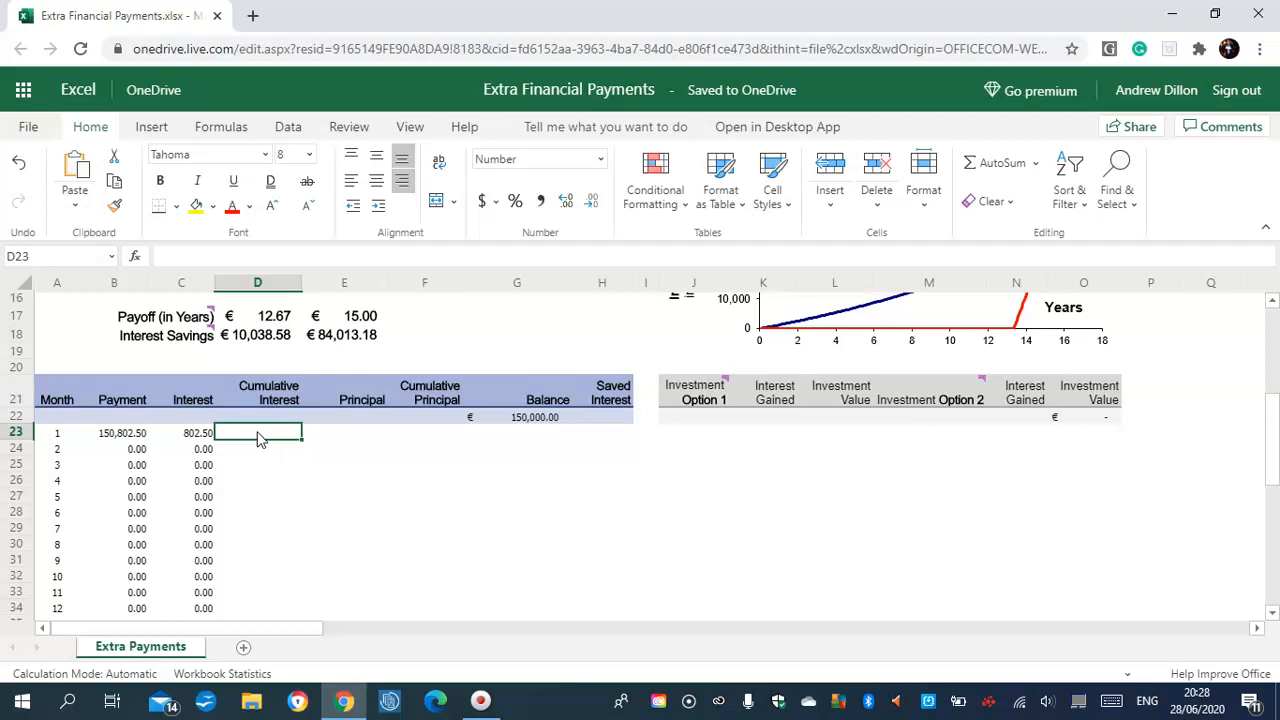
{"action": "type", "text": "=IF("}
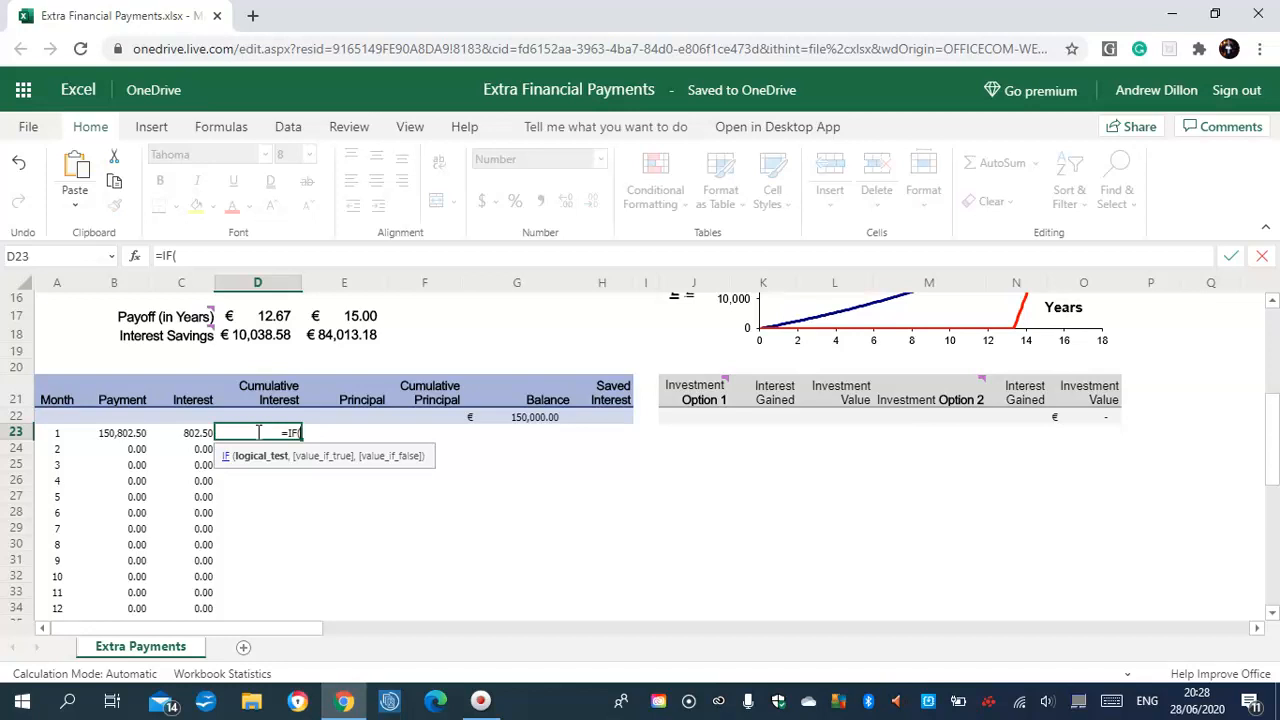
{"action": "type", "text": "$A23>"}
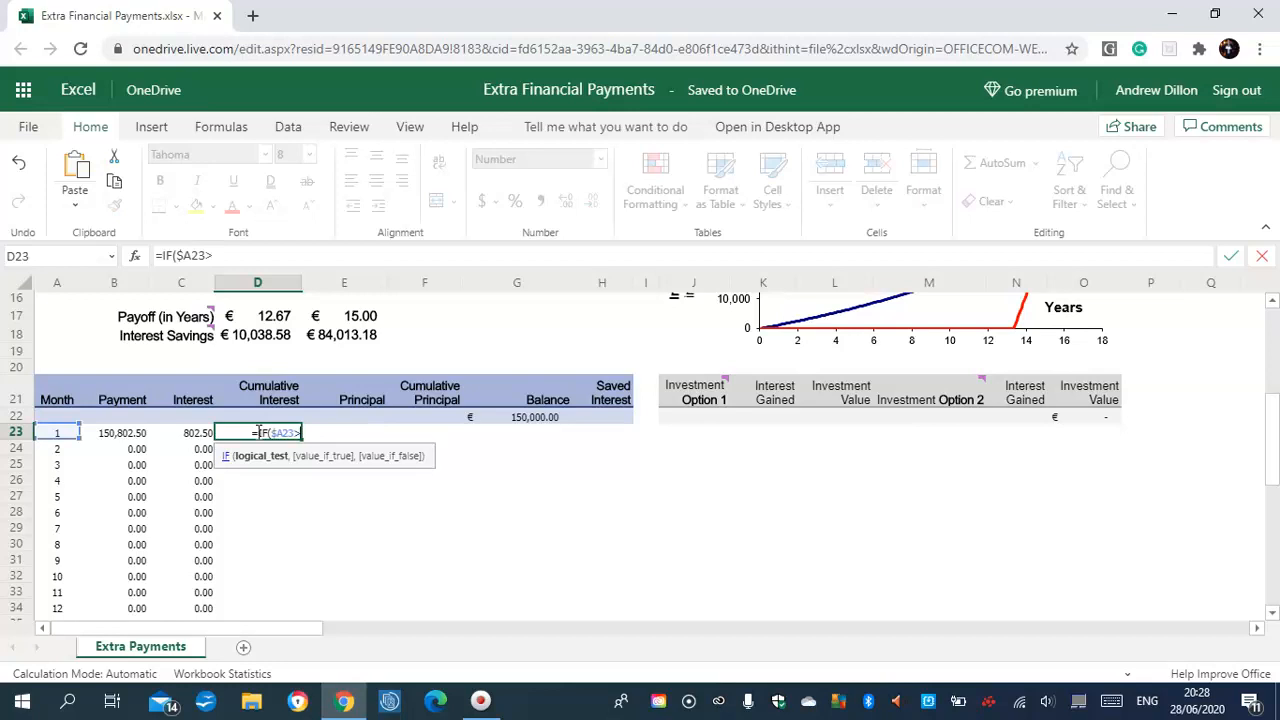
{"action": "type", "text": "$D$13,"}
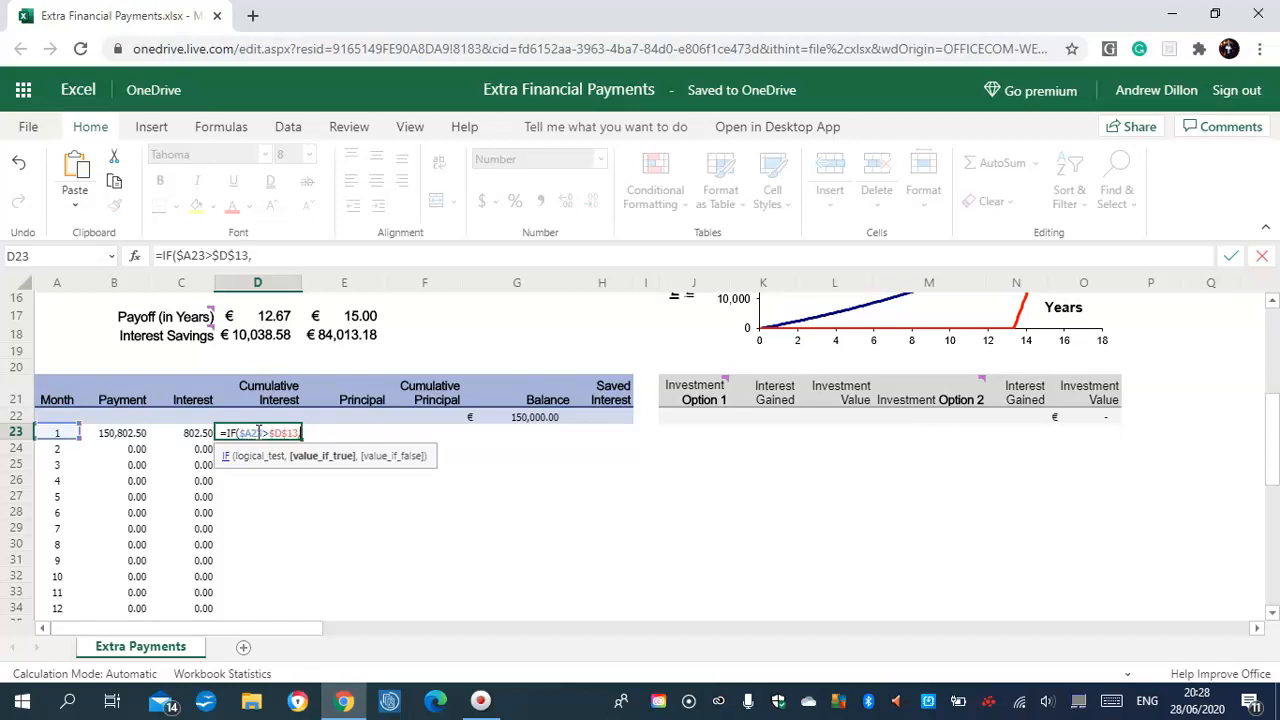
{"action": "type", "text": "\"\""}
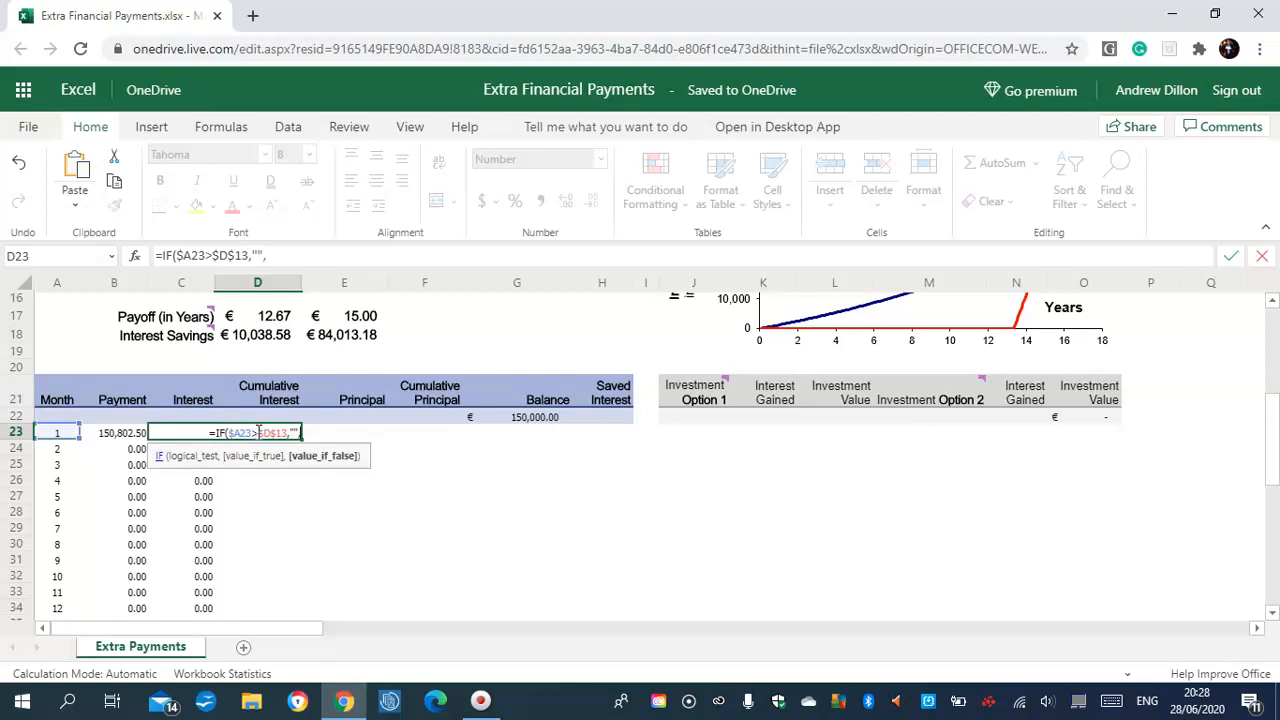
{"action": "type", "text": ",SUM"}
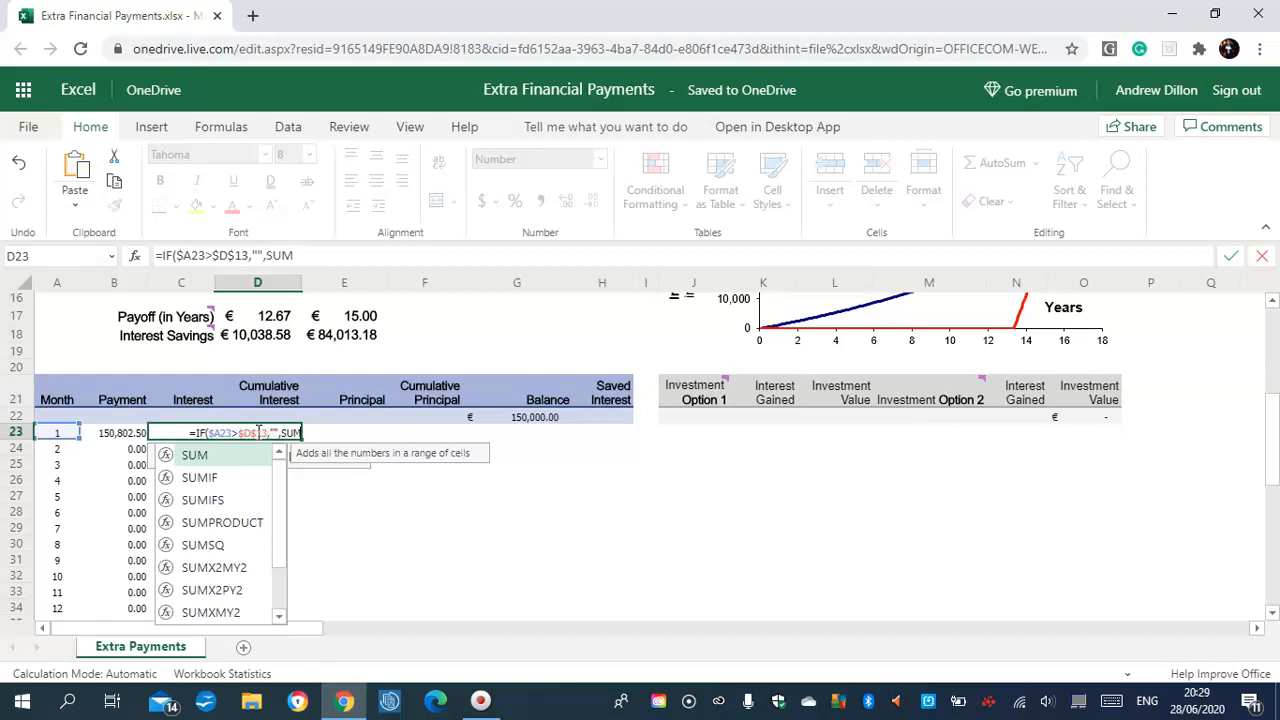
{"action": "type", "text": "($"}
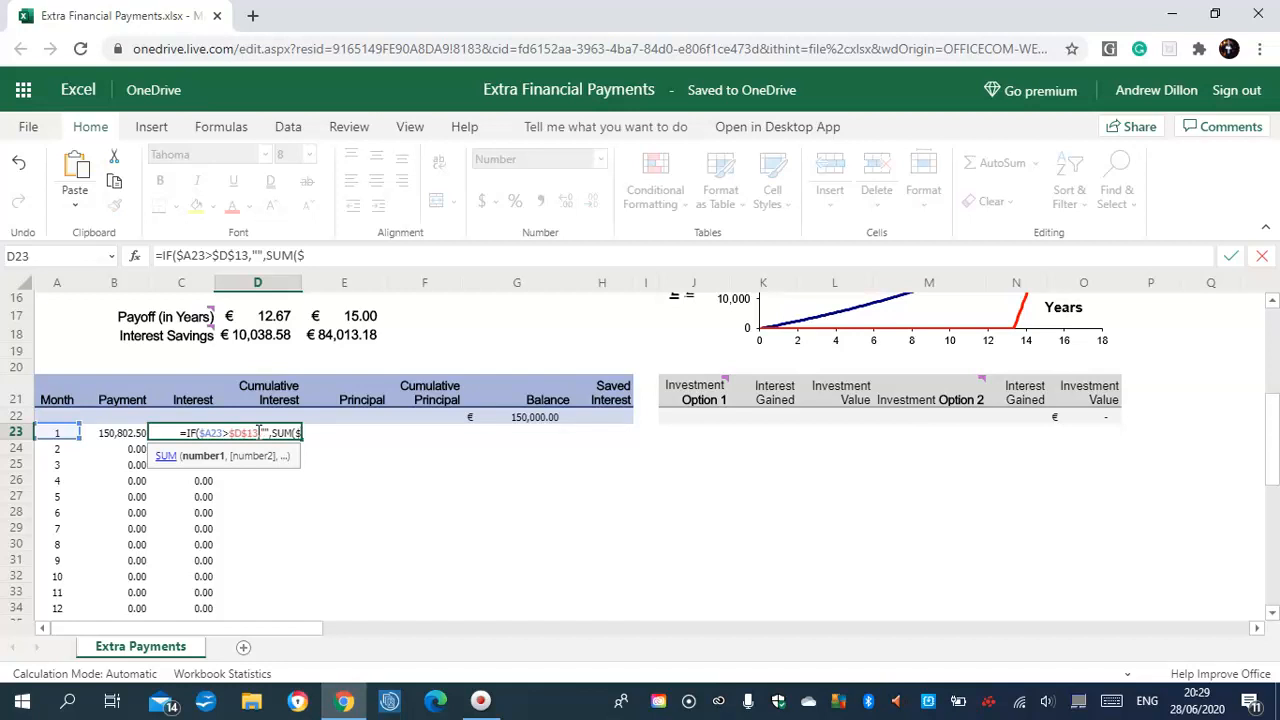
{"action": "key", "text": "BackSpace"}
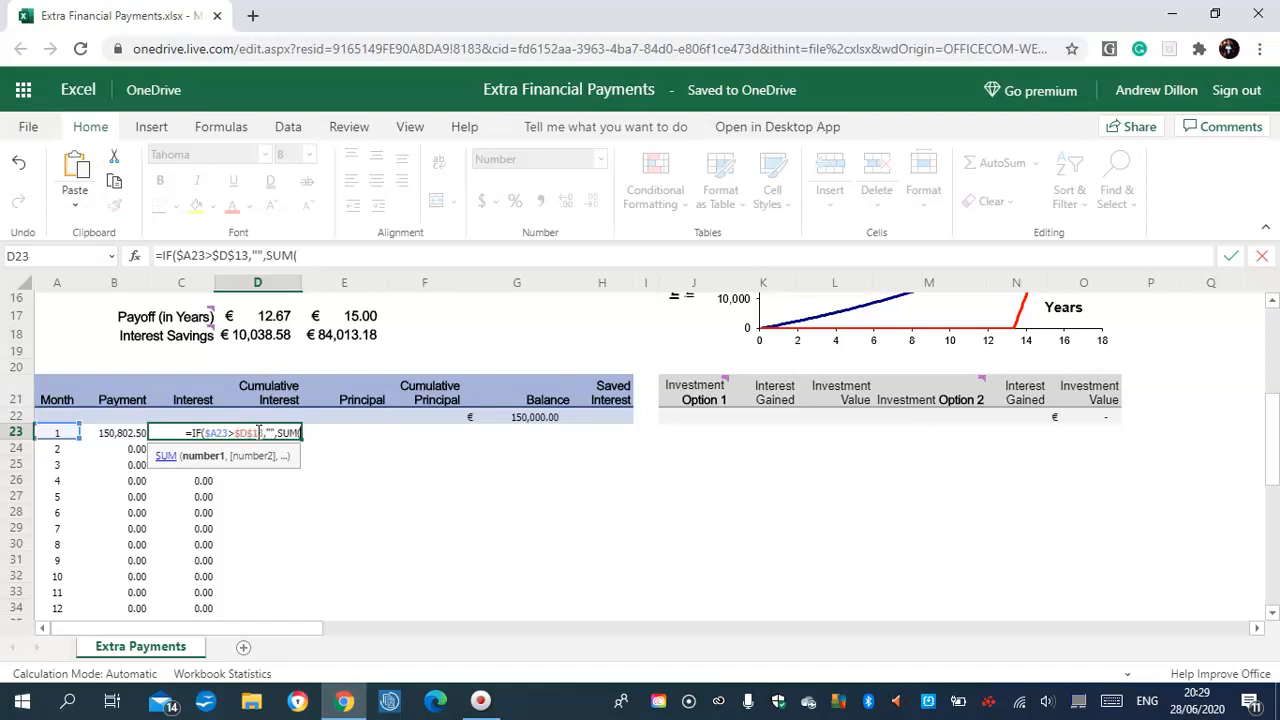
{"action": "type", "text": "C"}
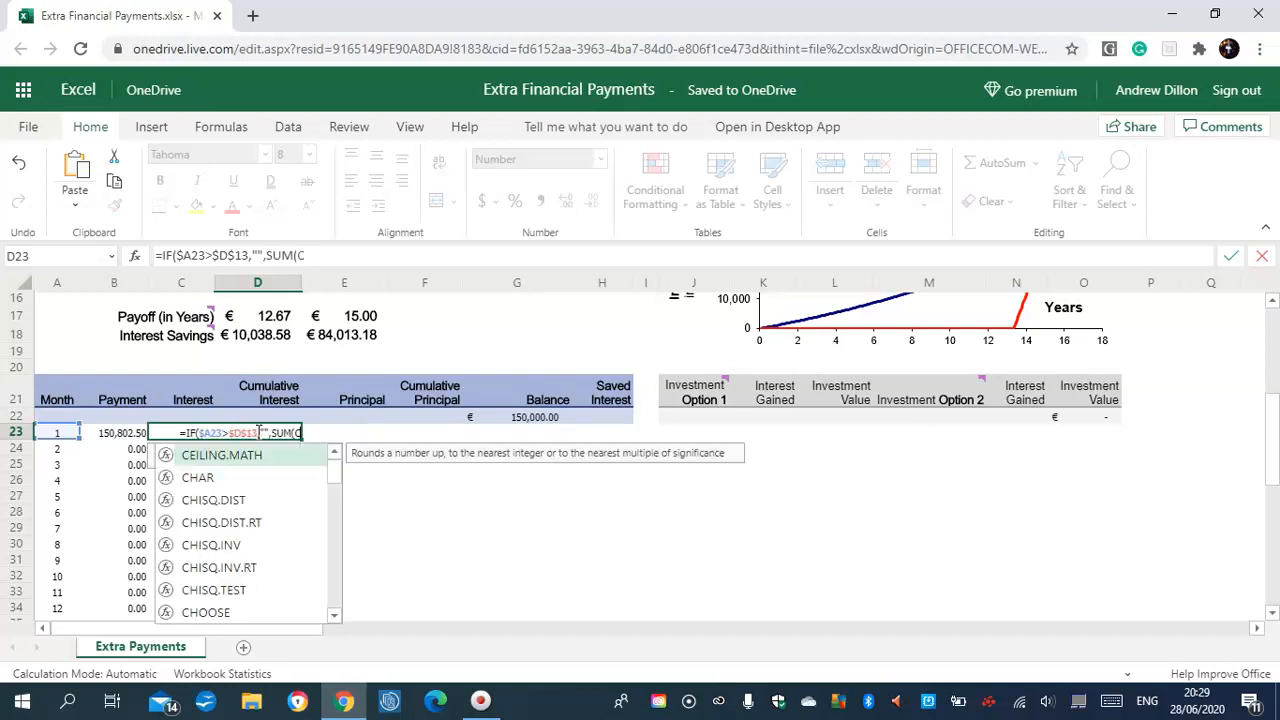
{"action": "type", "text": "$23"}
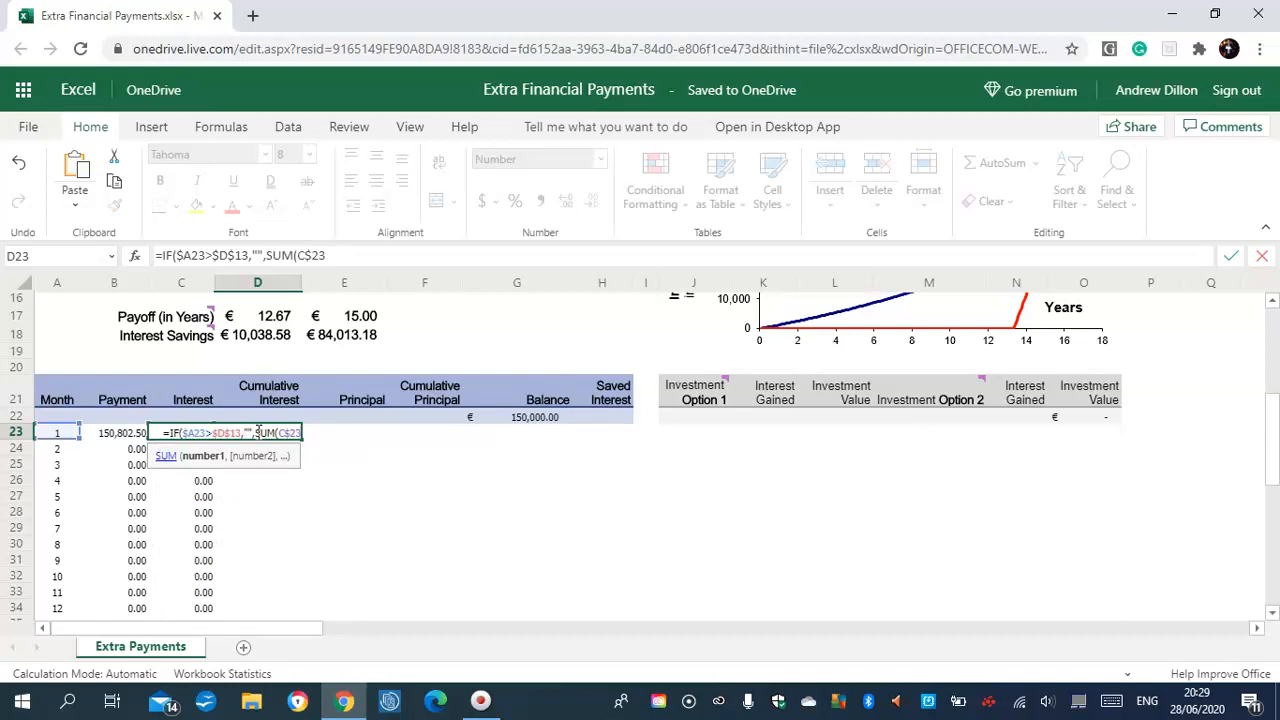
{"action": "type", "text": ":C23"}
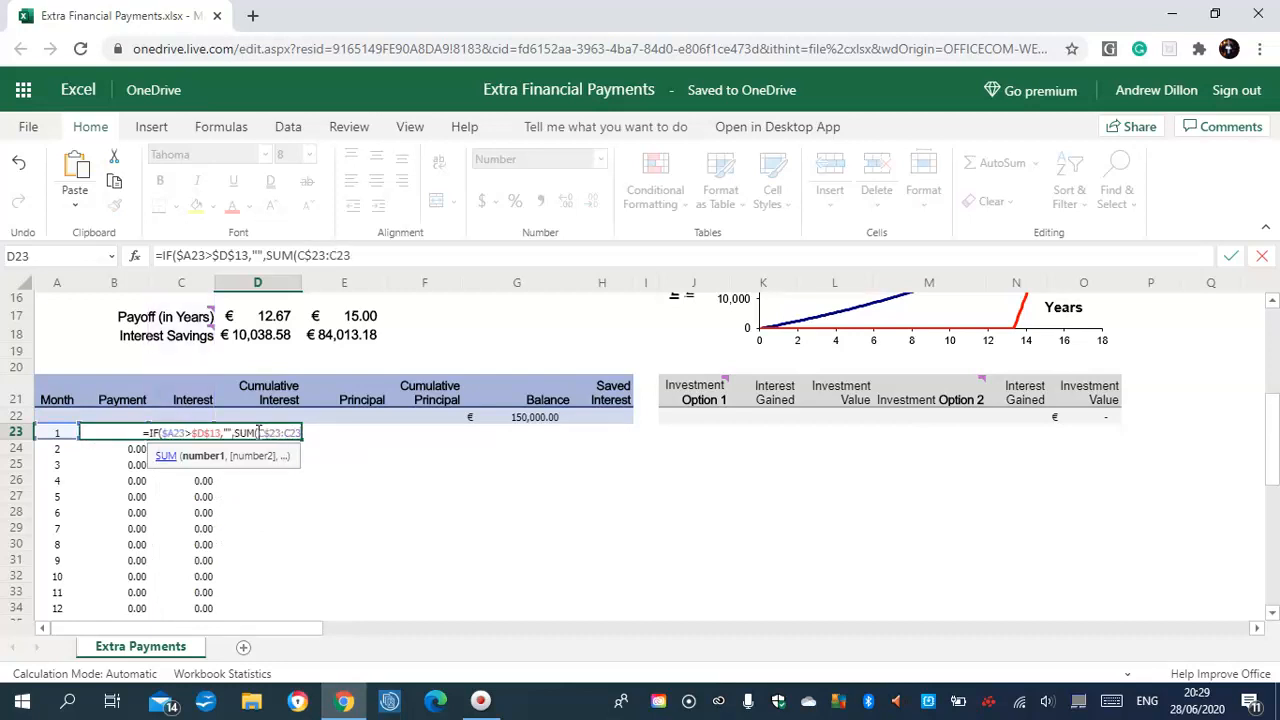
{"action": "type", "text": "))"}
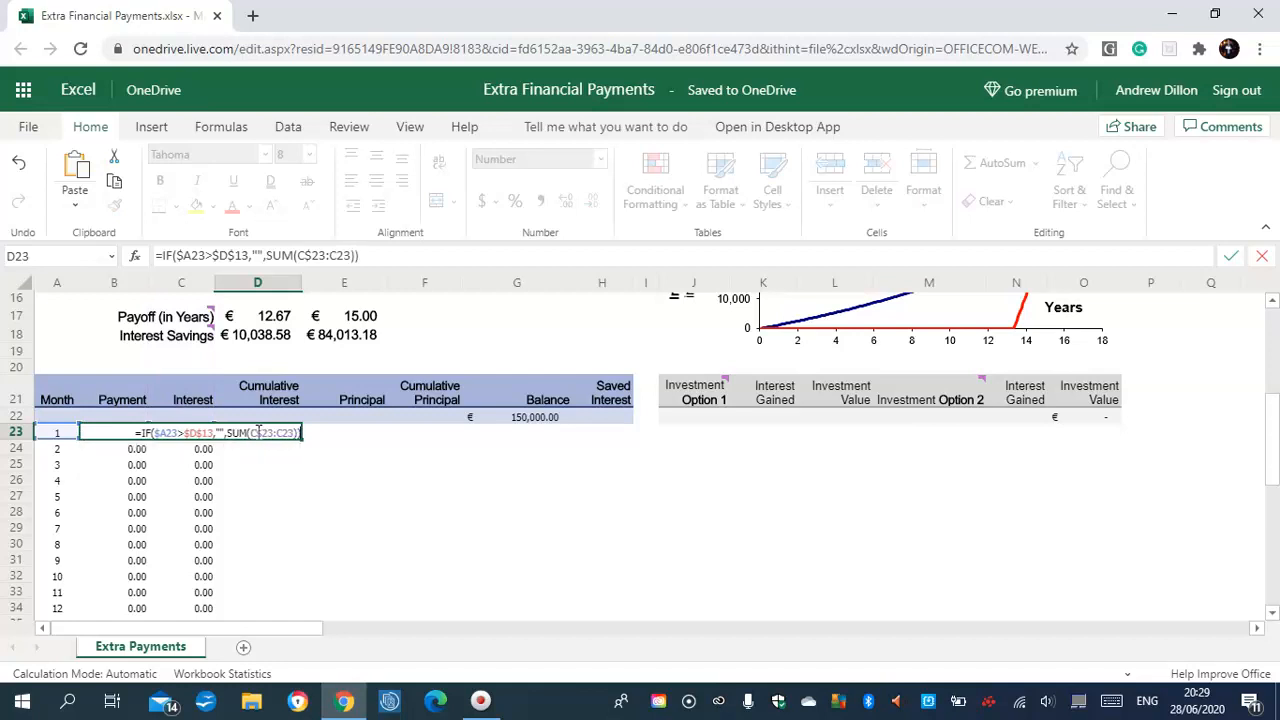
{"action": "key", "text": "Return"}
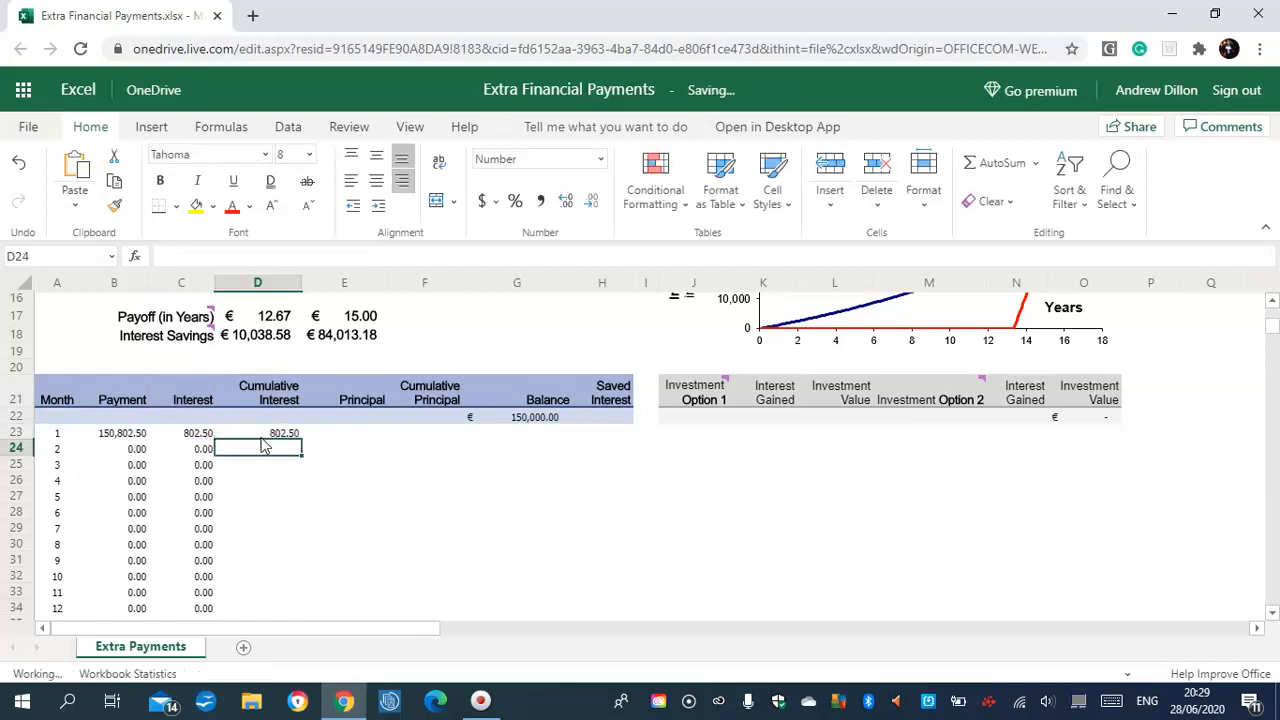
{"action": "left_click", "coordinate": [283, 432]}
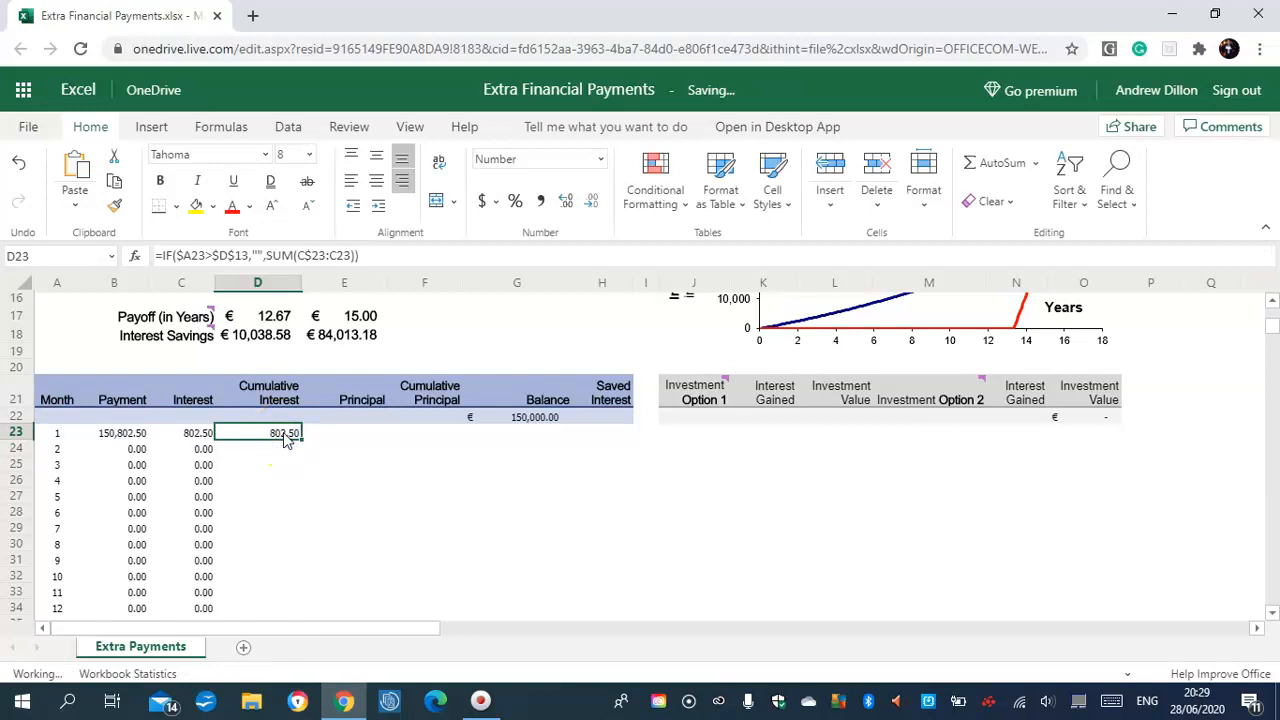
{"action": "left_click_drag", "start_coordinate": [300, 442], "coordinate": [281, 604]}
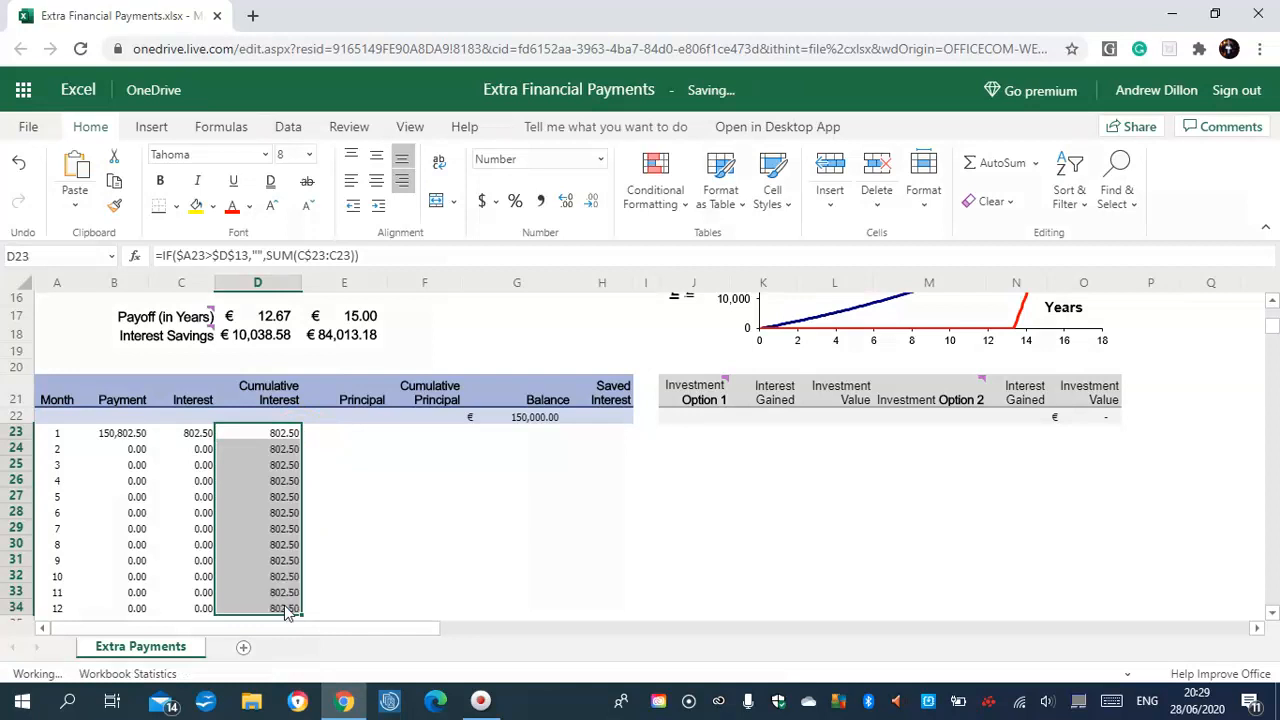
Step: Enter the month 1 principal formula =IF($A23>$D$13,"",B23-C23) in cell E23
{"action": "left_click", "coordinate": [360, 424]}
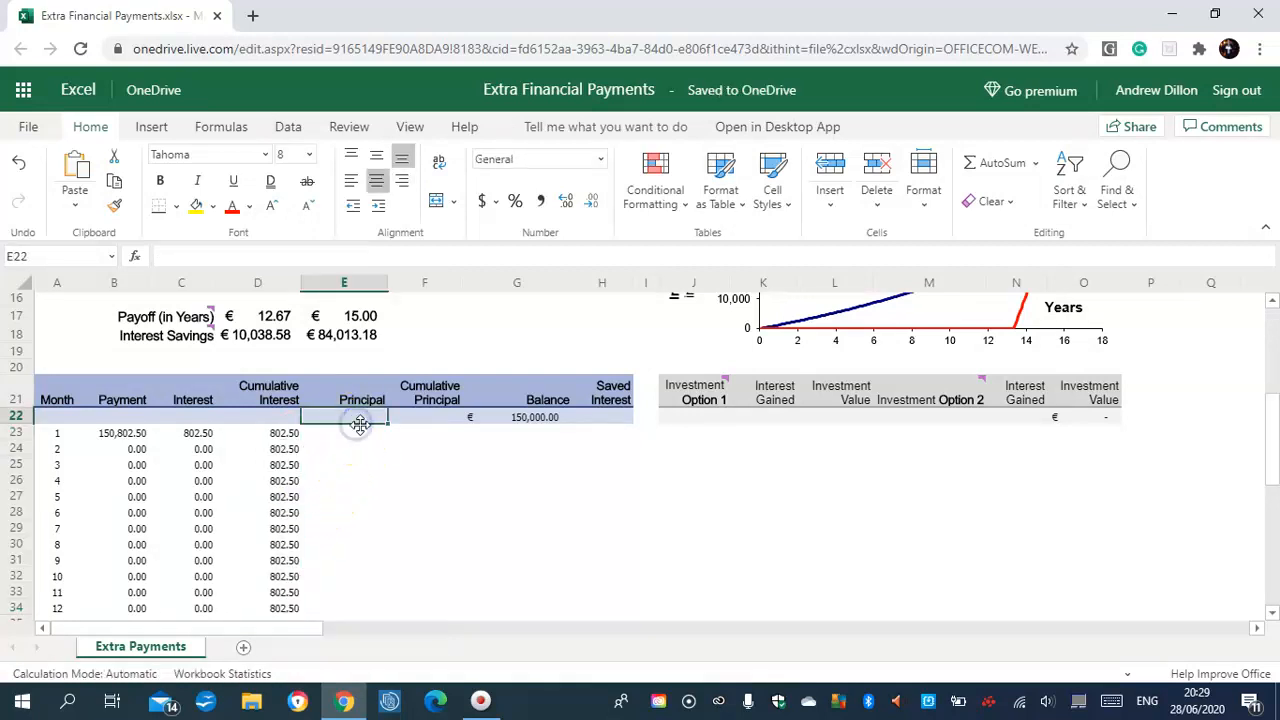
{"action": "left_click", "coordinate": [361, 446]}
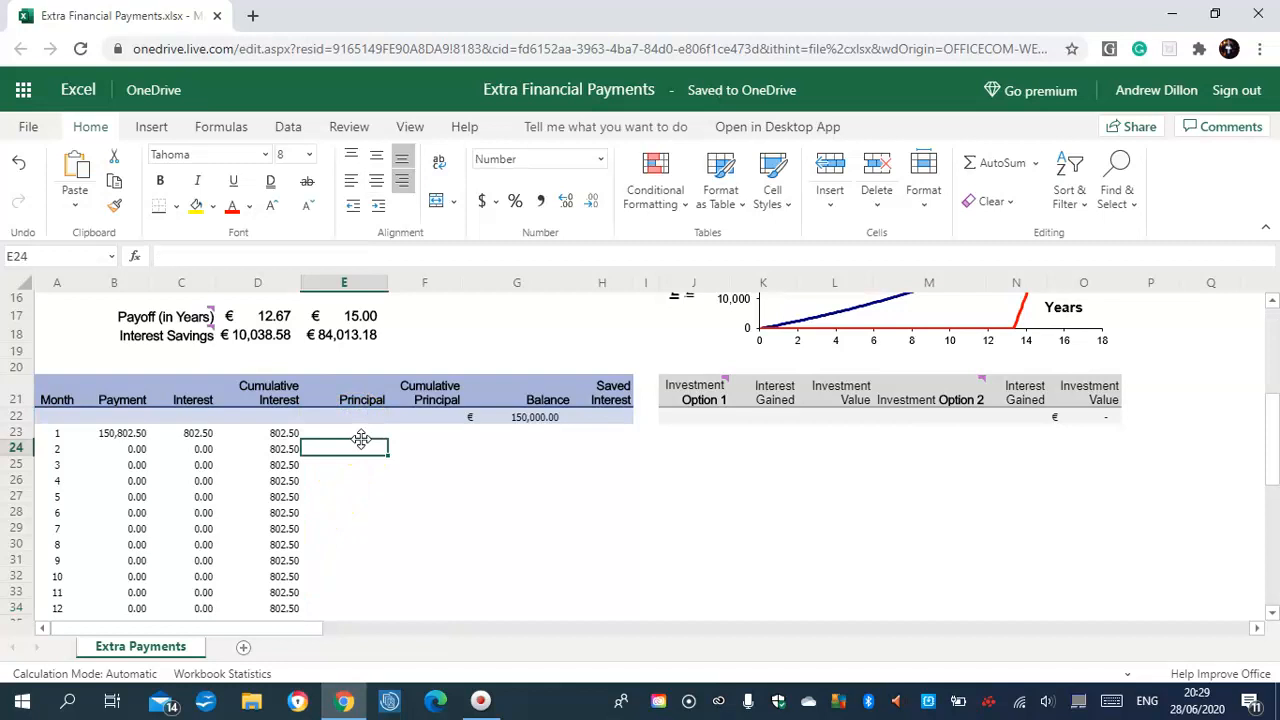
{"action": "left_click", "coordinate": [363, 434]}
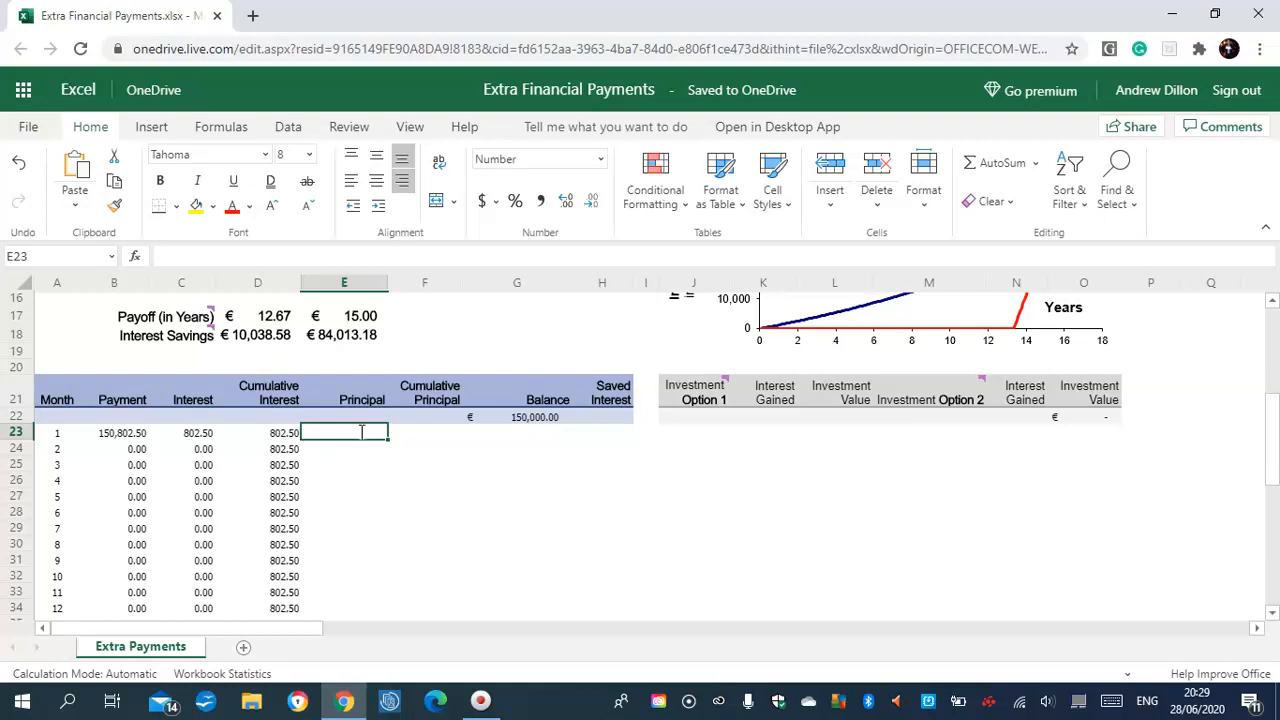
{"action": "type", "text": "=IF"}
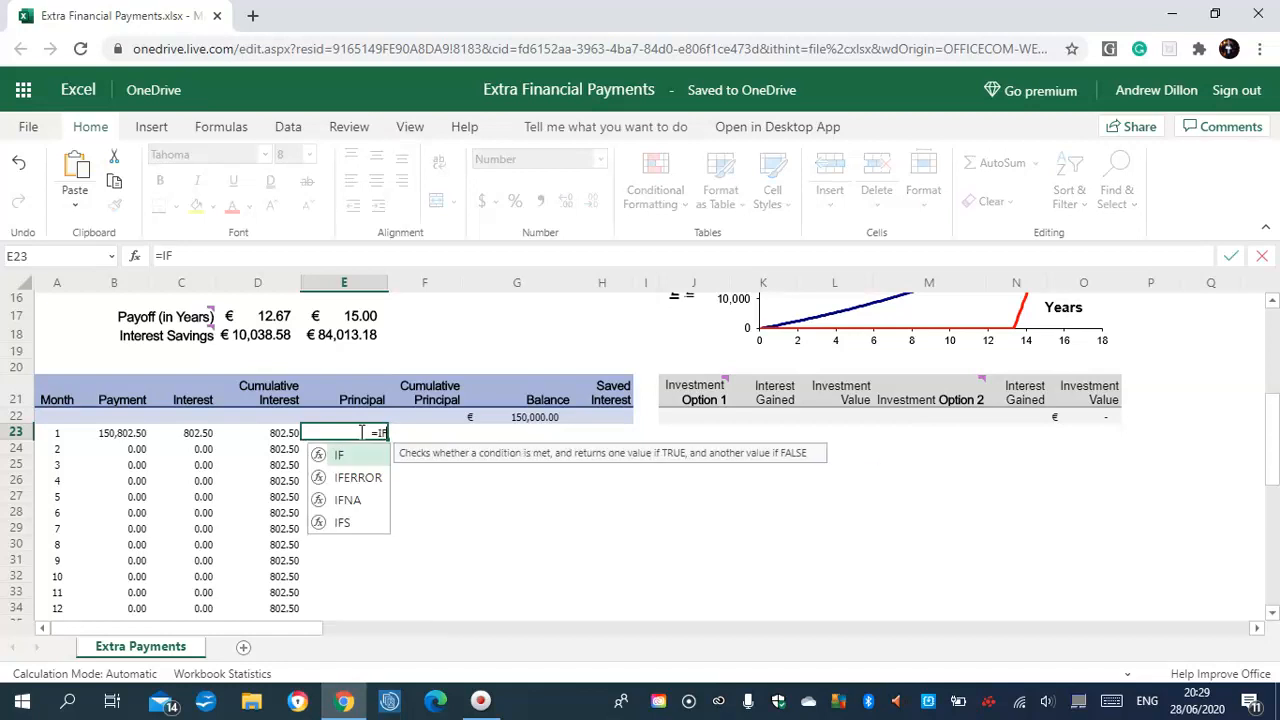
{"action": "type", "text": "($A"}
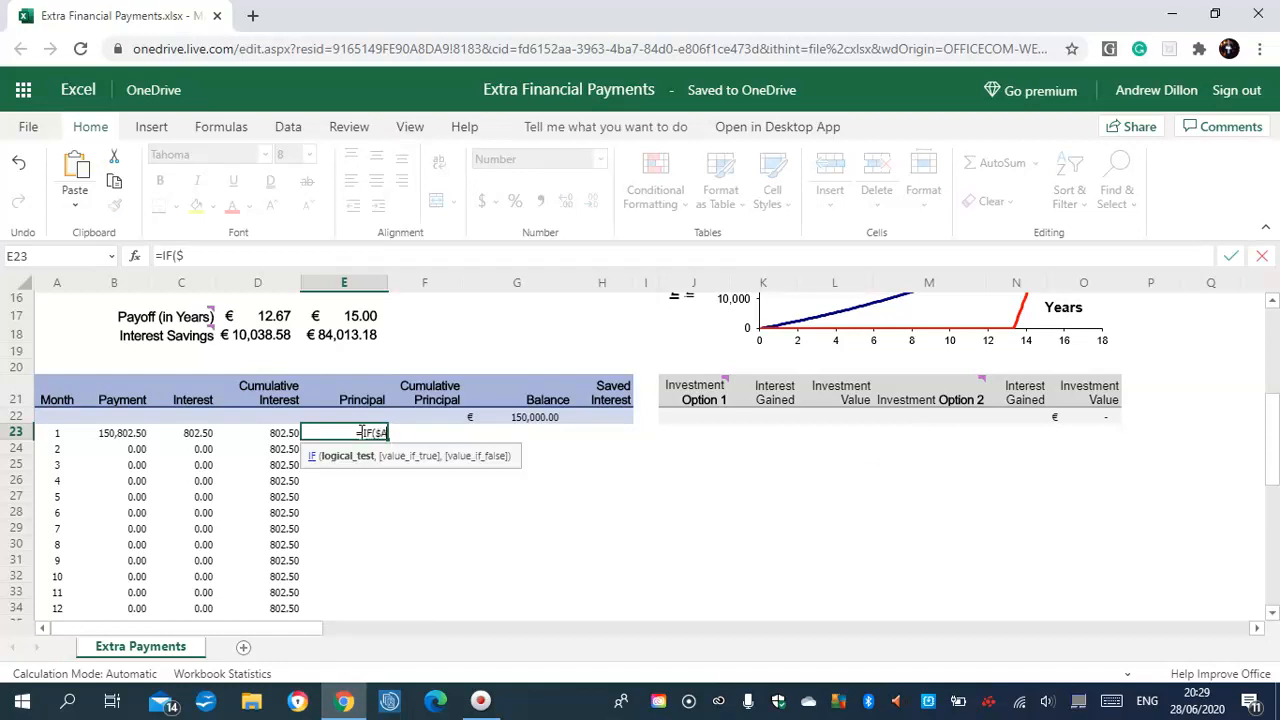
{"action": "type", "text": "23"}
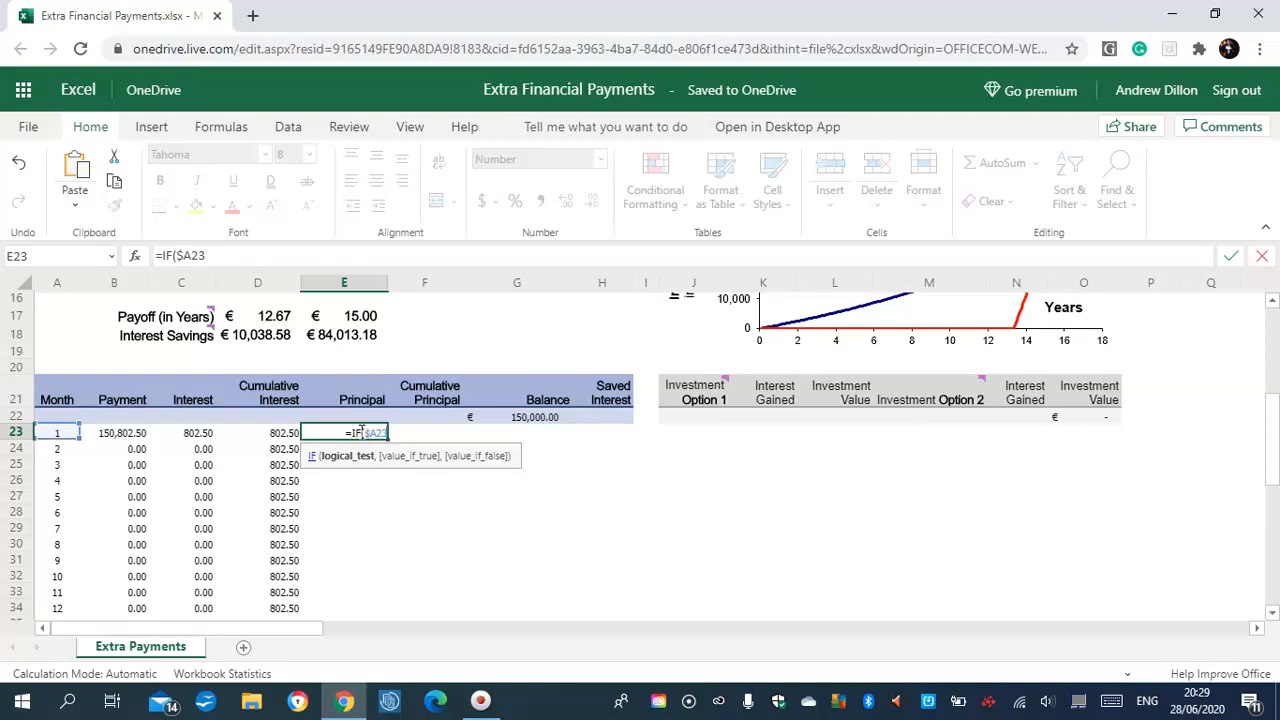
{"action": "type", "text": ">$D$13"}
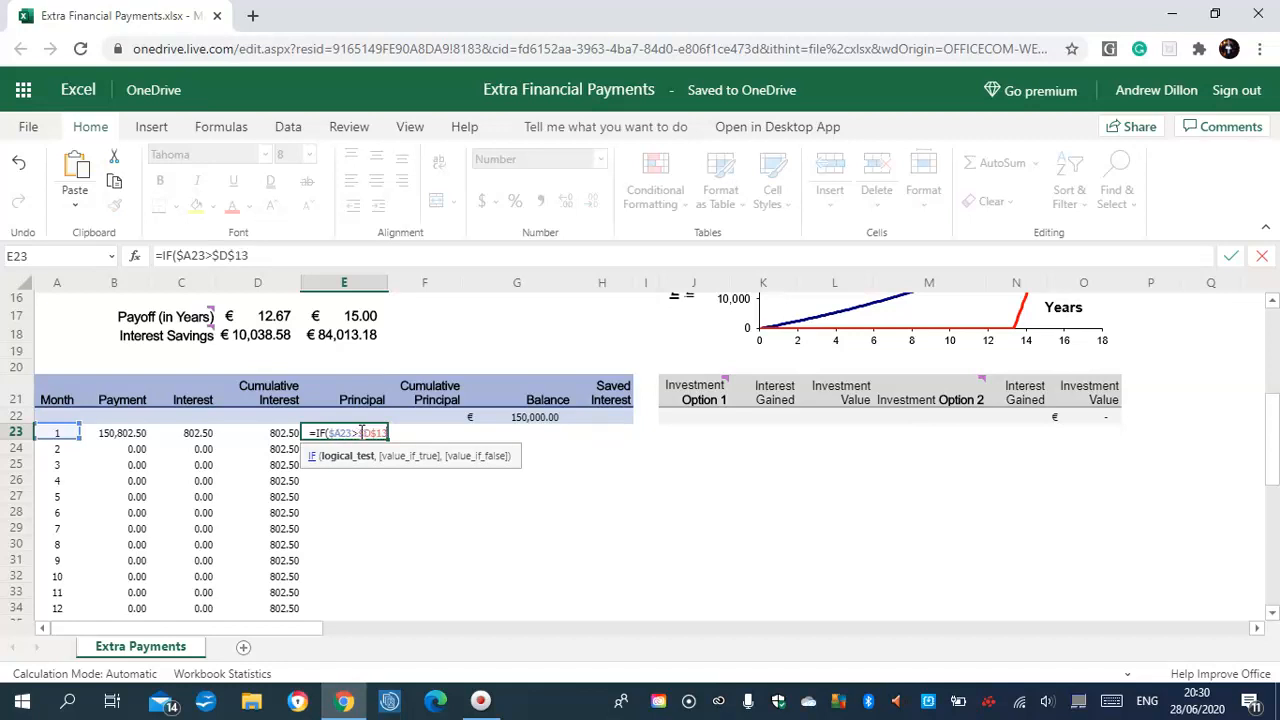
{"action": "type", "text": ","}
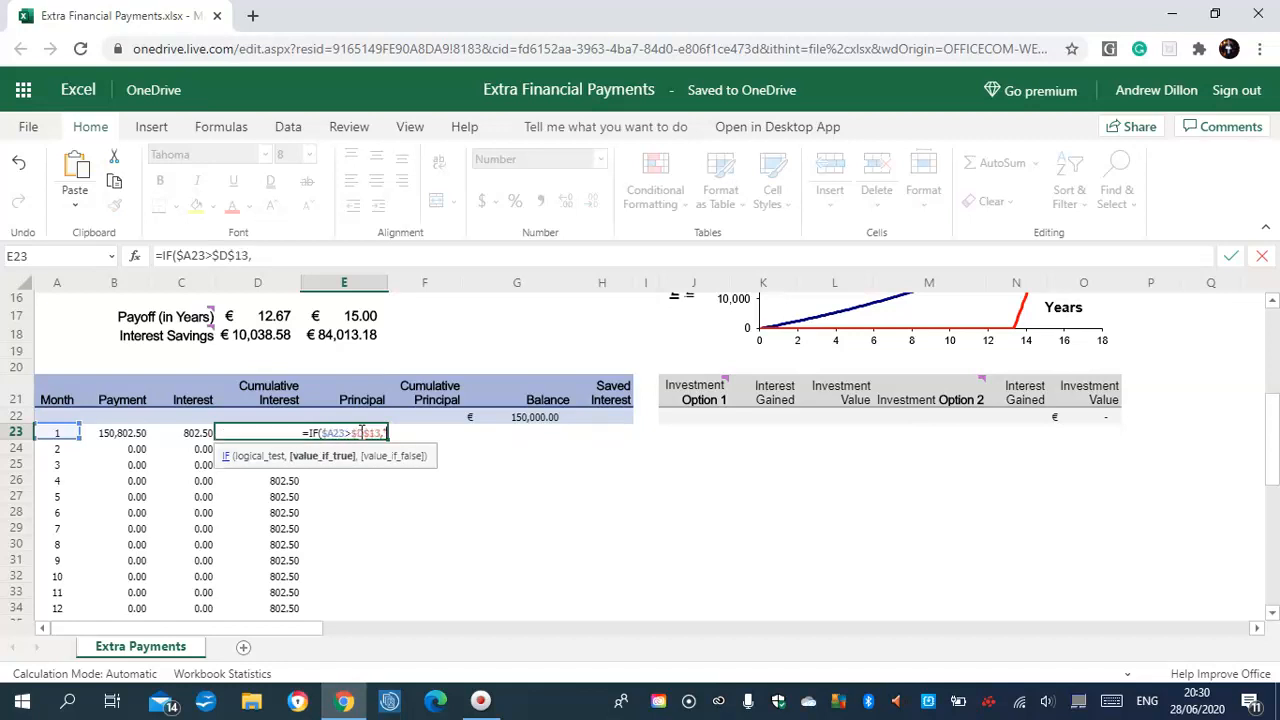
{"action": "type", "text": "\"\",B23-C23"}
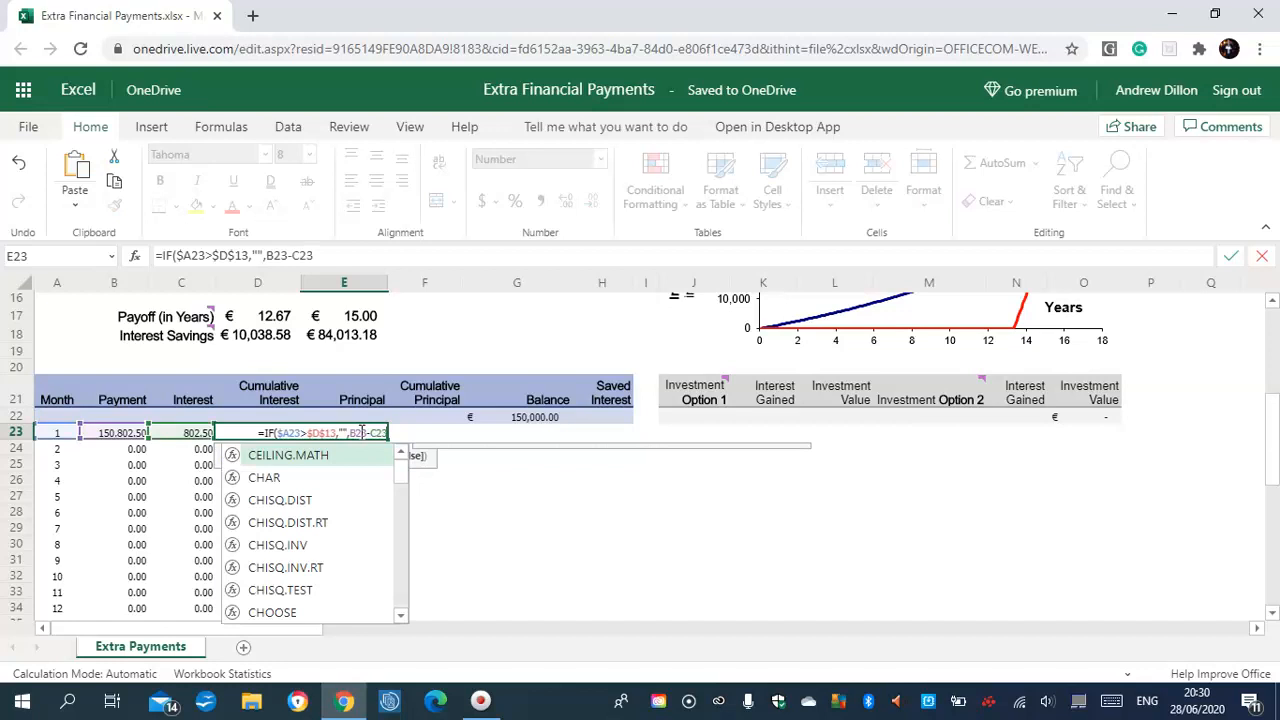
{"action": "type", "text": ")"}
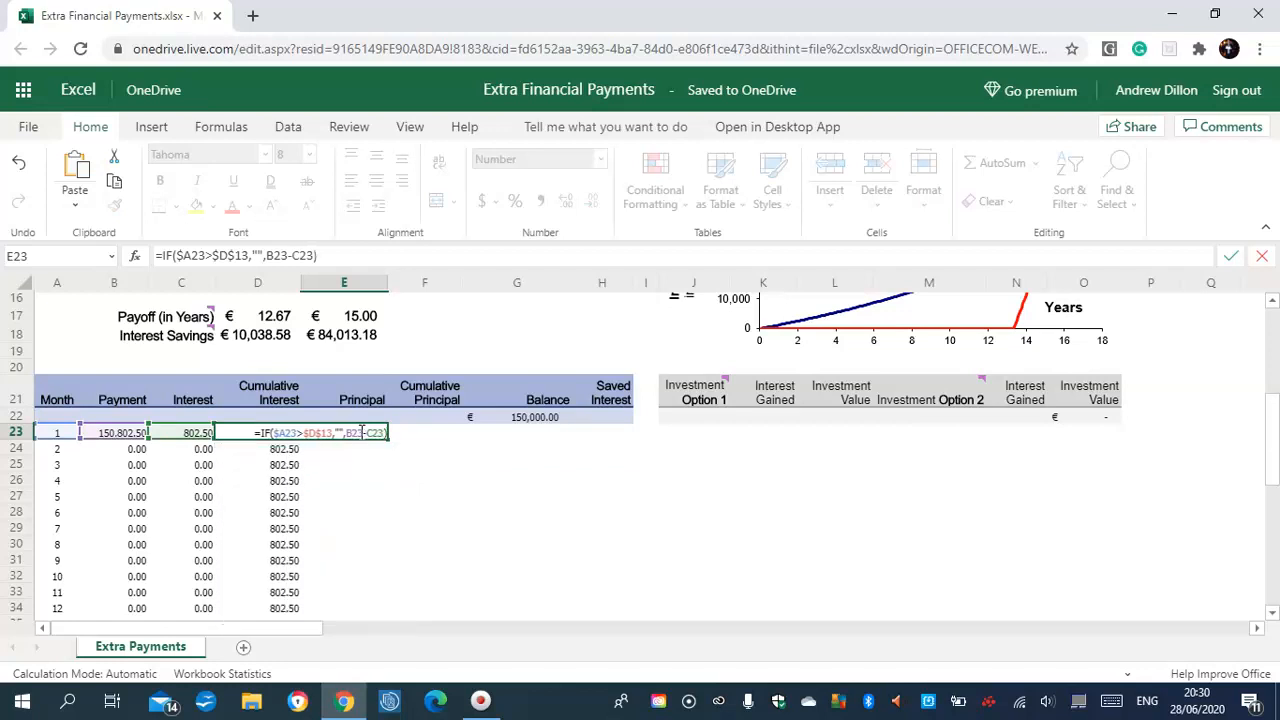
{"action": "key", "text": "Return"}
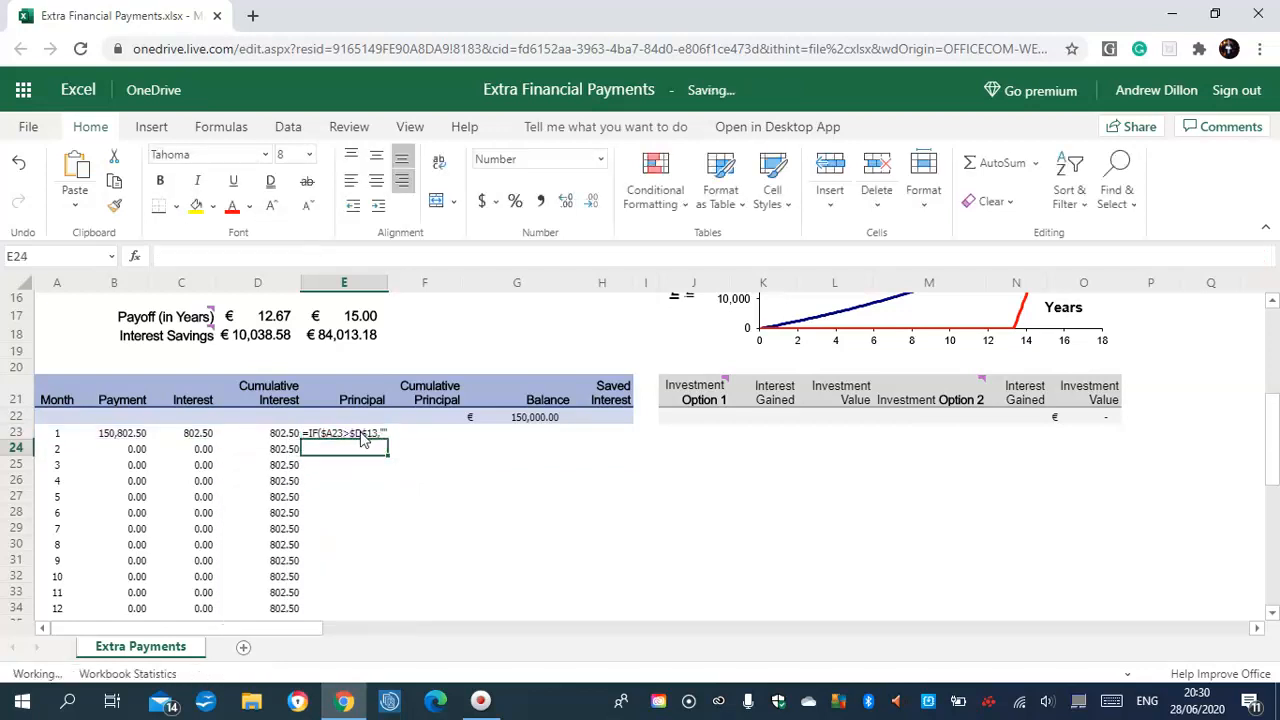
Step: Fill the principal formula from cell E23 down the Principal column through month 12 in E34
{"action": "left_click", "coordinate": [365, 440]}
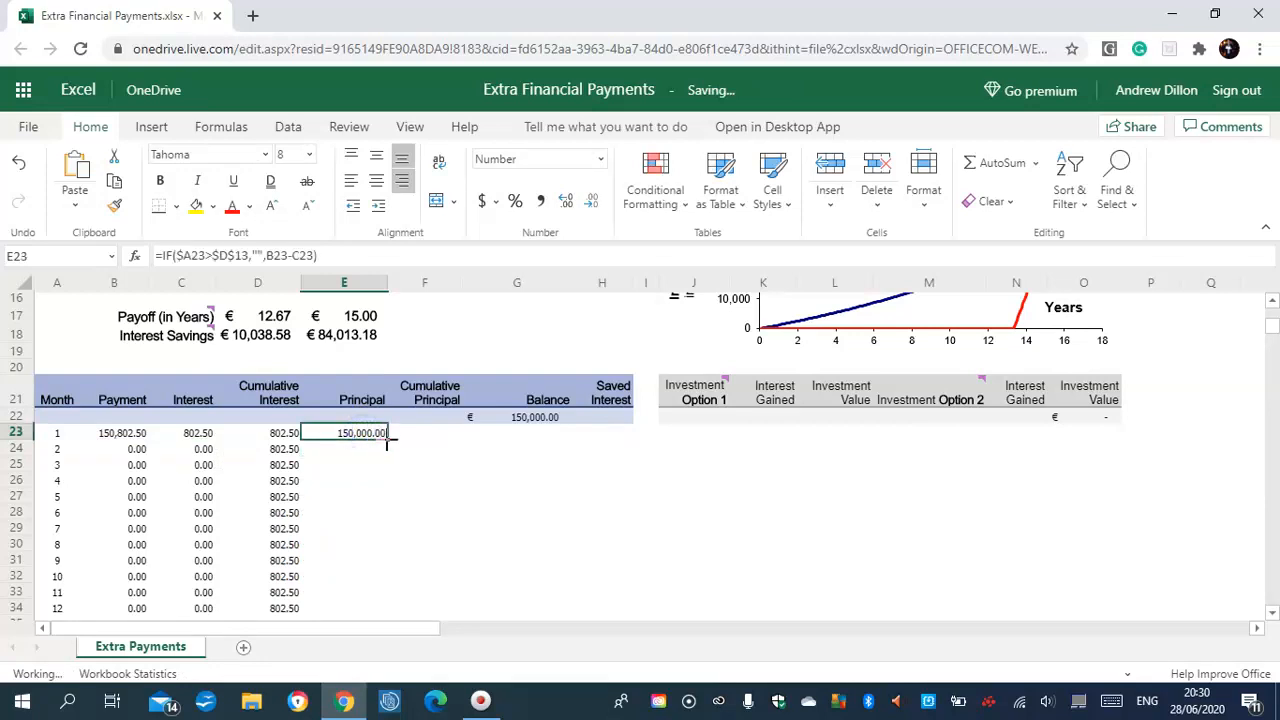
{"action": "left_click", "coordinate": [360, 441]}
{"action": "left_click", "coordinate": [363, 433]}
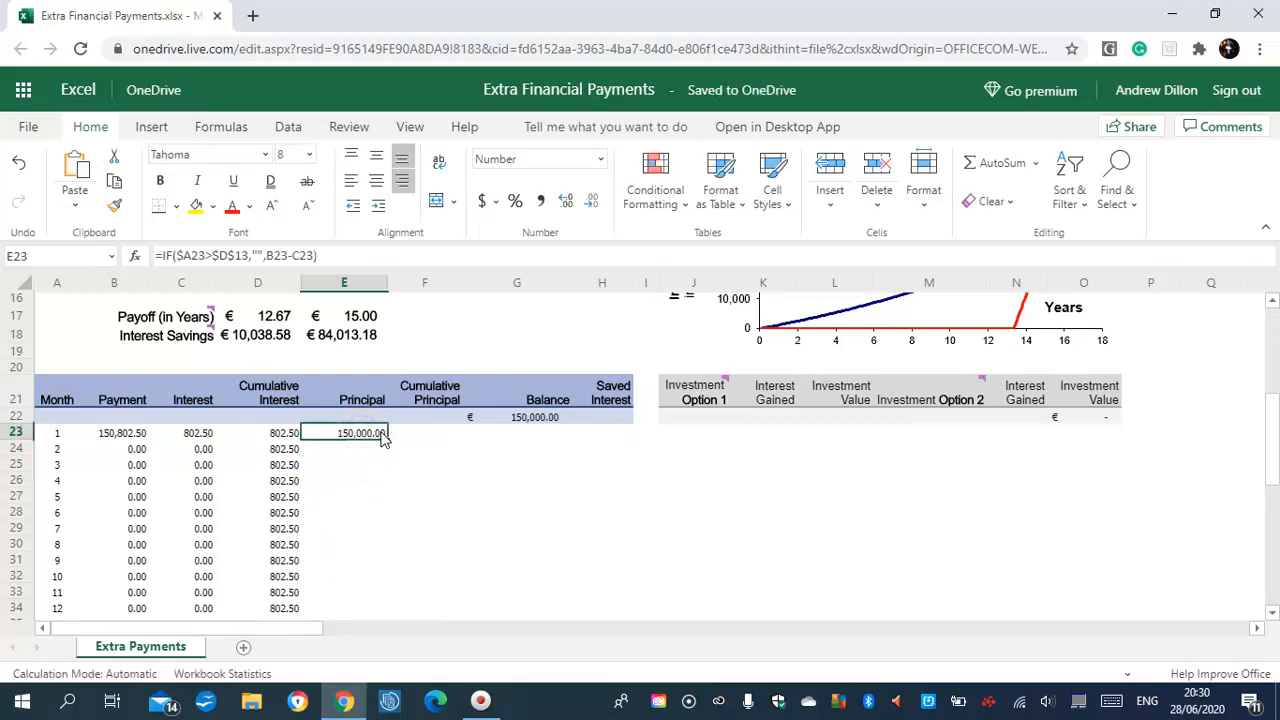
{"action": "left_click_drag", "start_coordinate": [386, 440], "coordinate": [380, 602]}
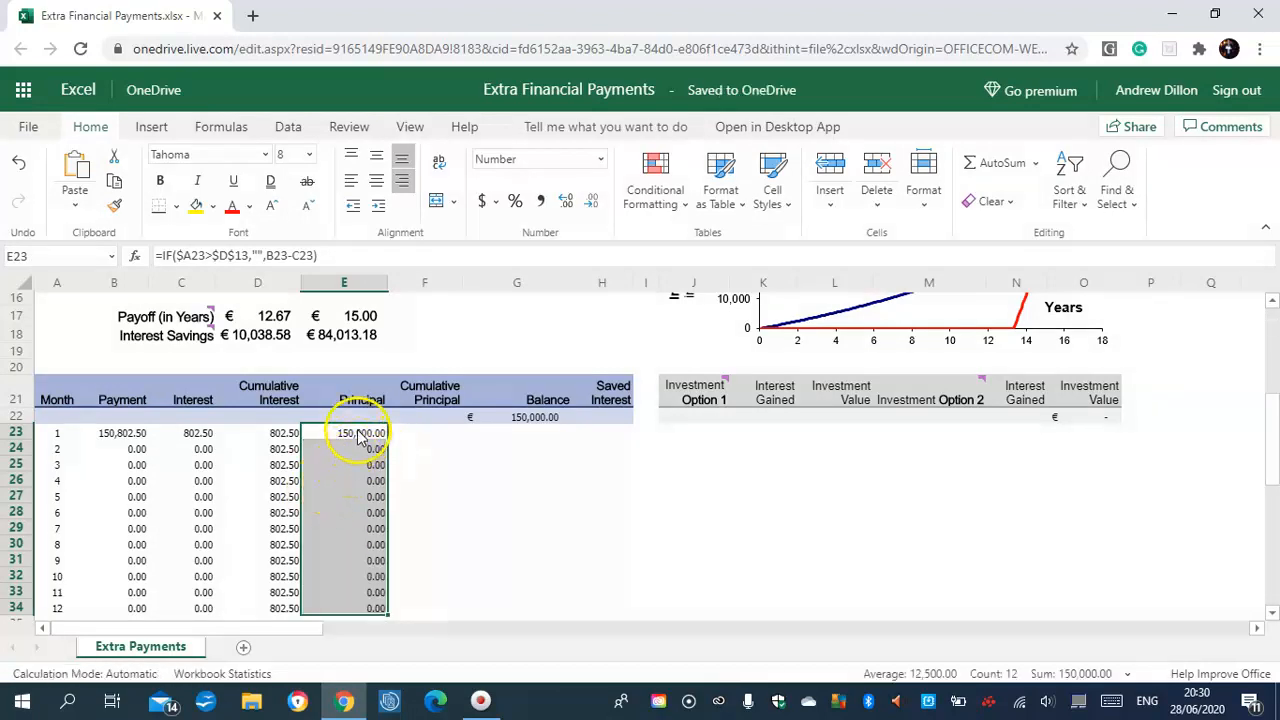
Step: Review the principal formula in cell E23 against the loan information, the loan summary and the monthly schedule
{"action": "left_click", "coordinate": [360, 436]}
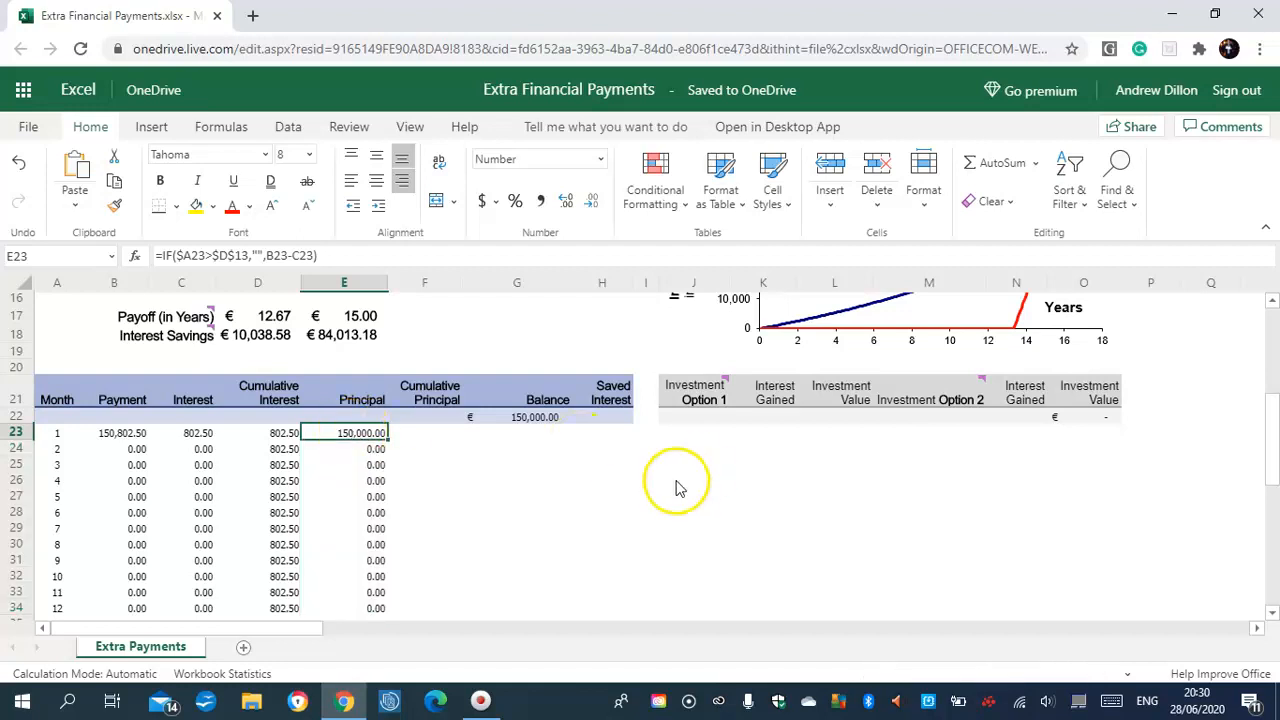
{"action": "left_click_drag", "start_coordinate": [1271, 434], "coordinate": [1275, 371]}
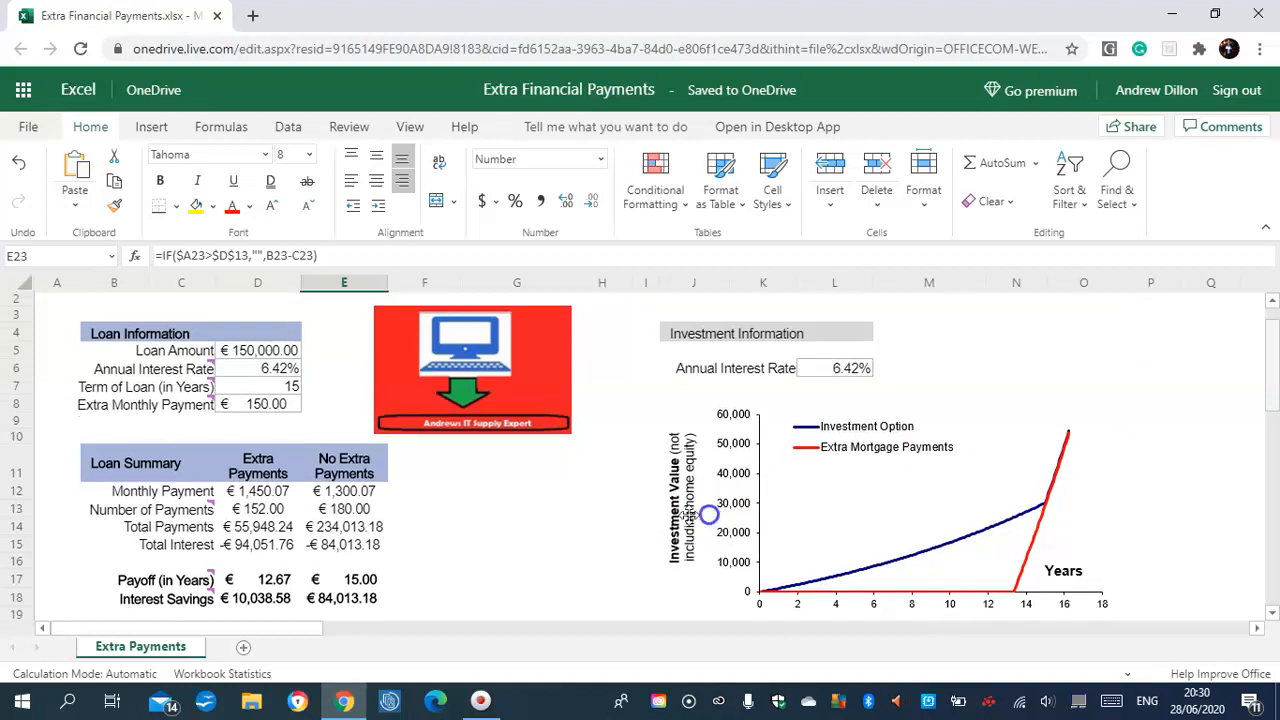
{"action": "mouse_move", "coordinate": [1275, 334]}
{"action": "left_mouse_down"}
{"action": "mouse_move", "coordinate": [1275, 323]}
{"action": "mouse_move", "coordinate": [1275, 357]}
{"action": "left_mouse_up"}
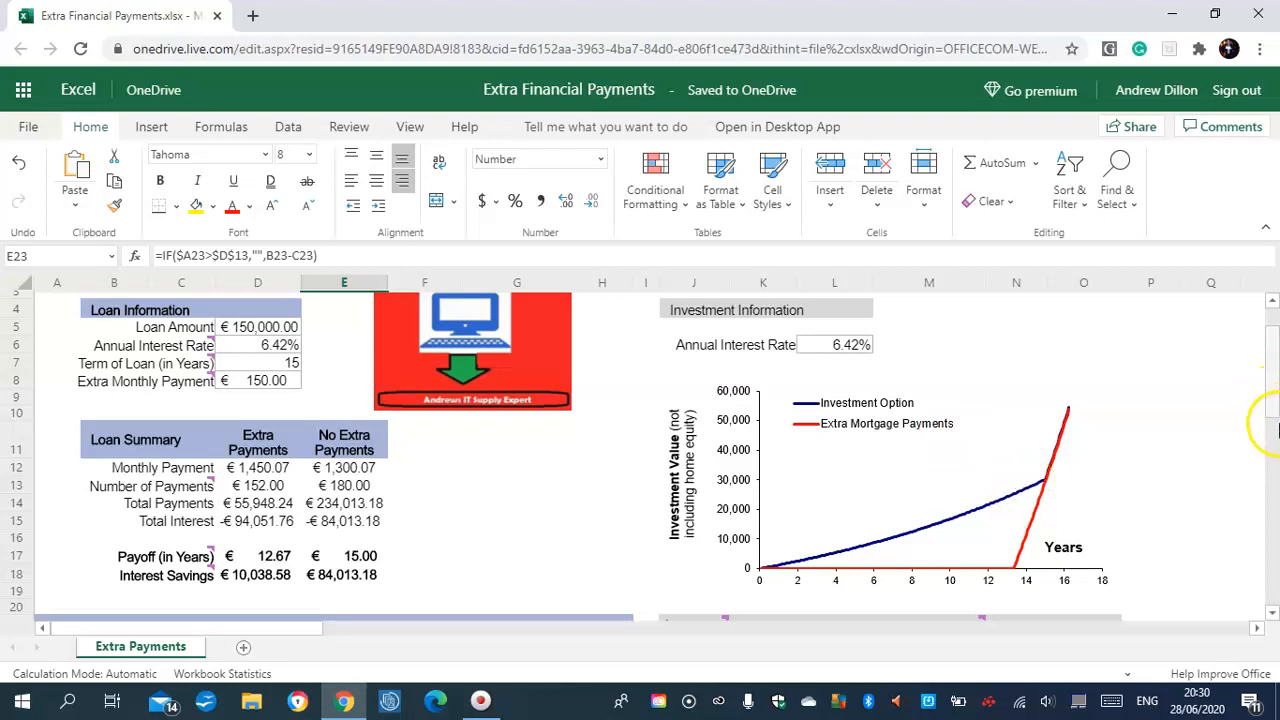
{"action": "left_click", "coordinate": [1276, 447]}
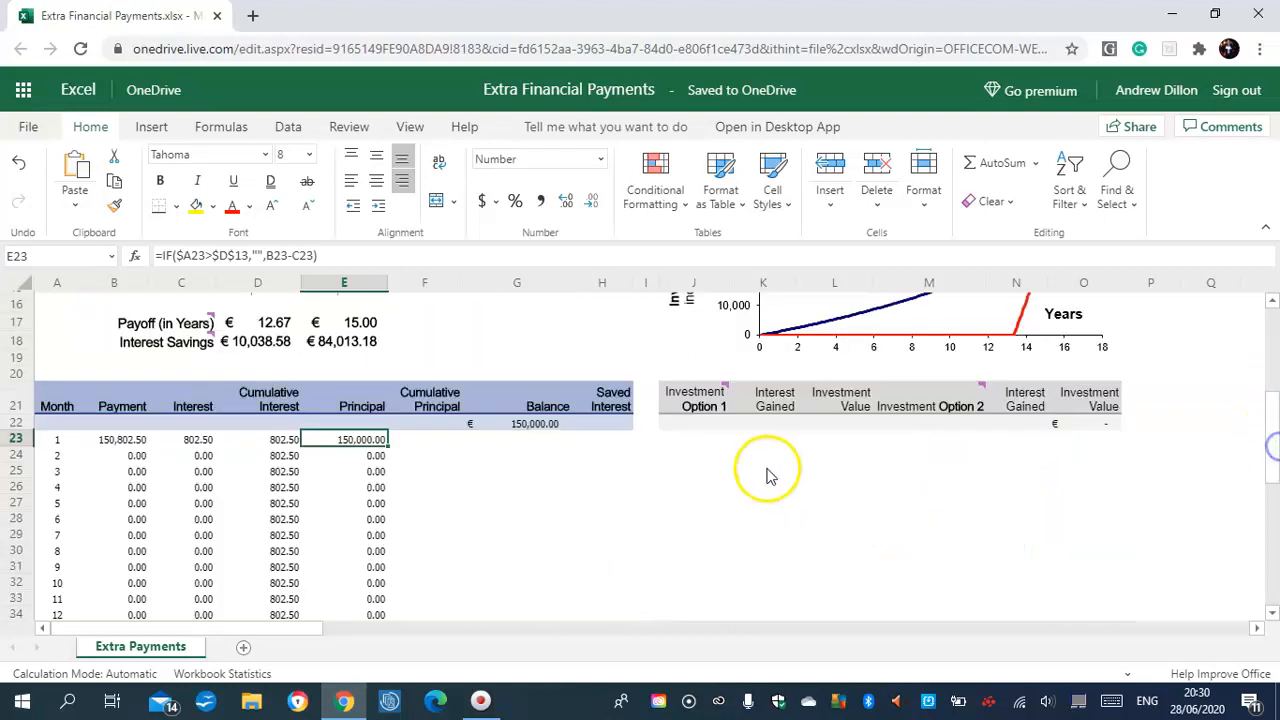
{"action": "left_click_drag", "start_coordinate": [1276, 421], "coordinate": [1277, 361]}
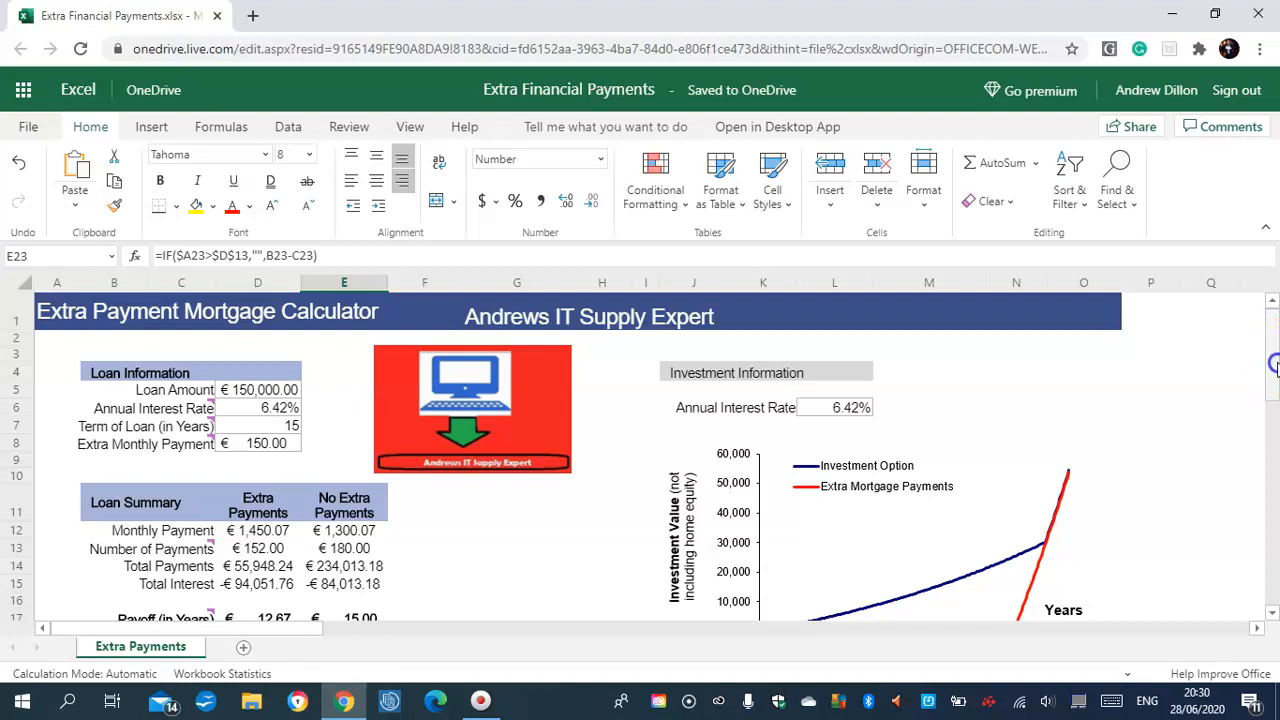
{"action": "scroll", "coordinate": [1270, 355], "scroll_direction": "down", "scroll_amount": 1}
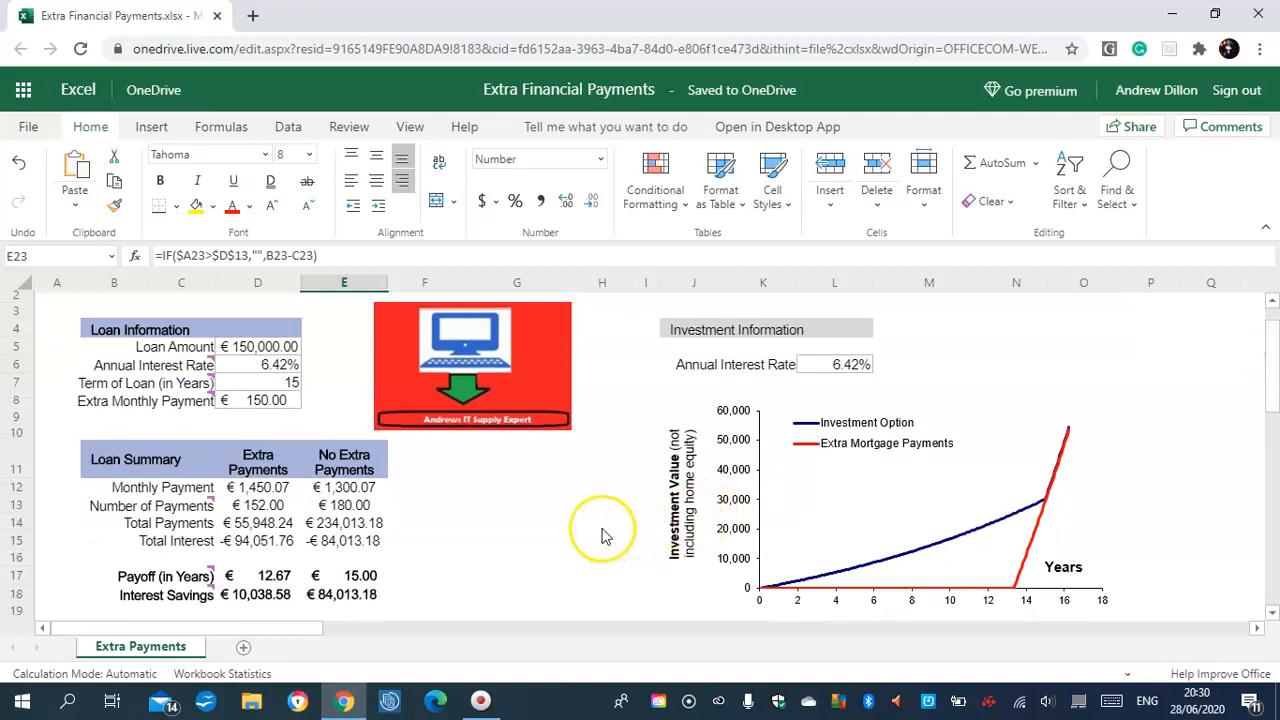